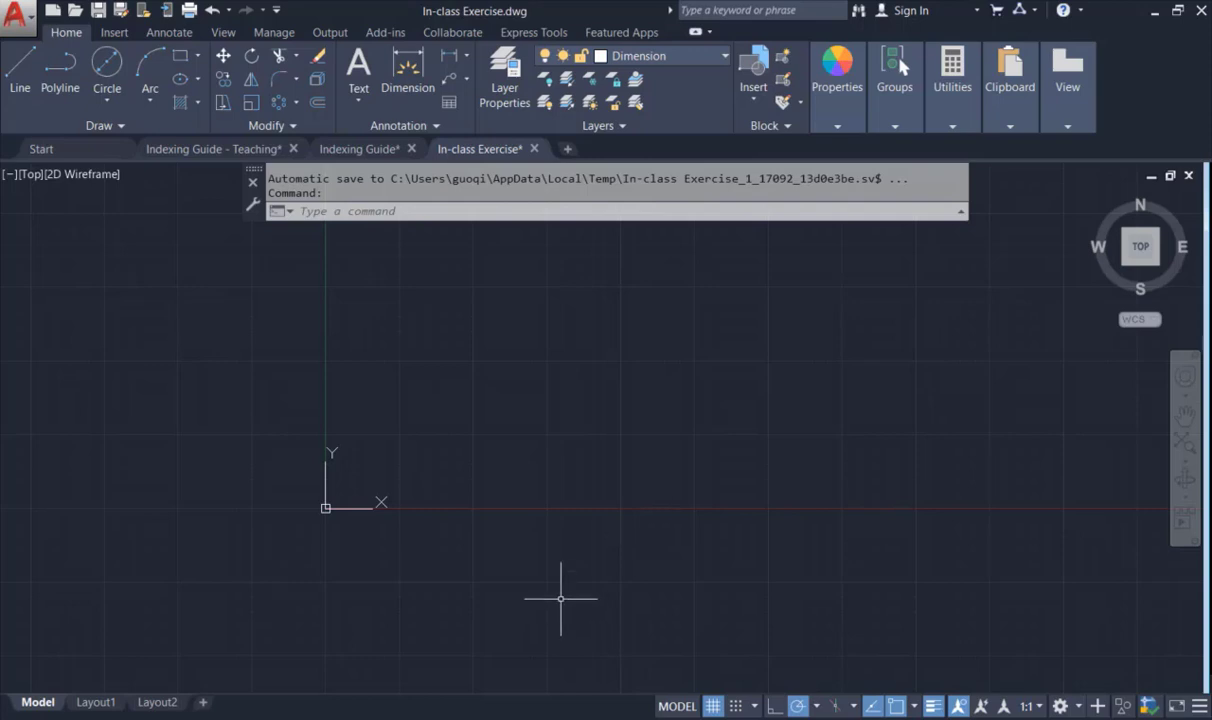
Start inserting a table into the In-class Exercise drawing so that its table settings are open.
mouse_move(602, 407)
middle_down()
mouse_move(417, 460)
mouse_move(346, 460)
middle_up()
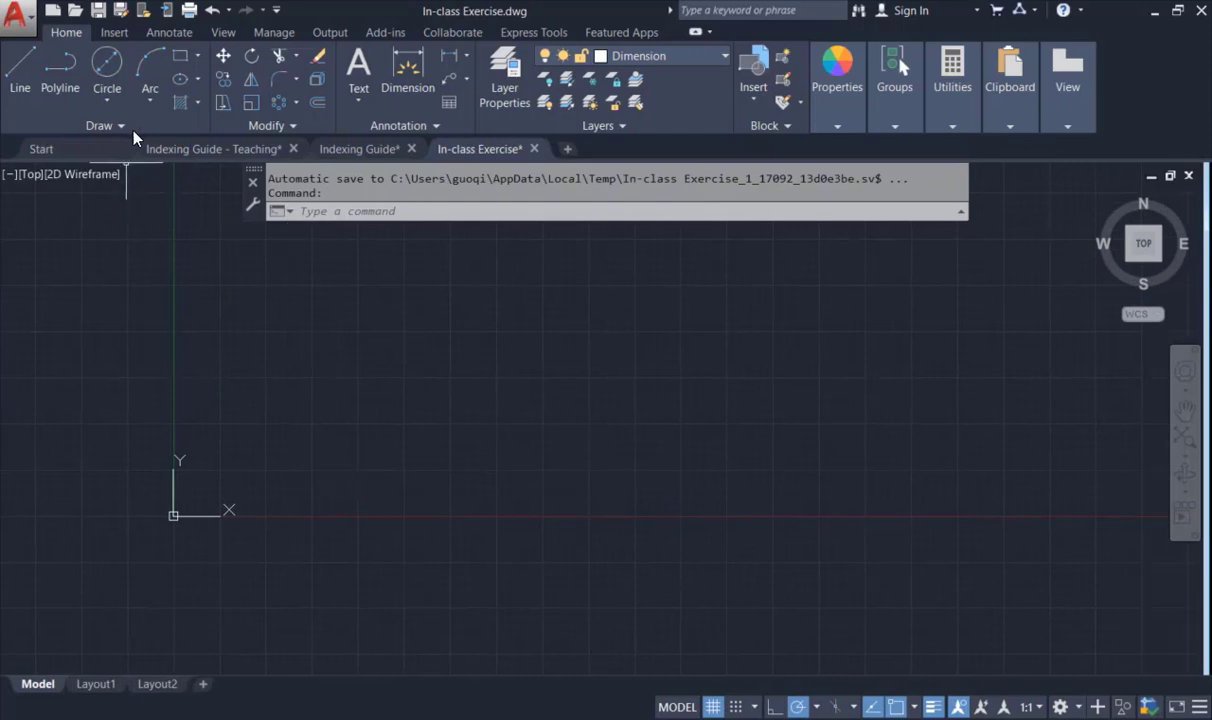
click(180, 33)
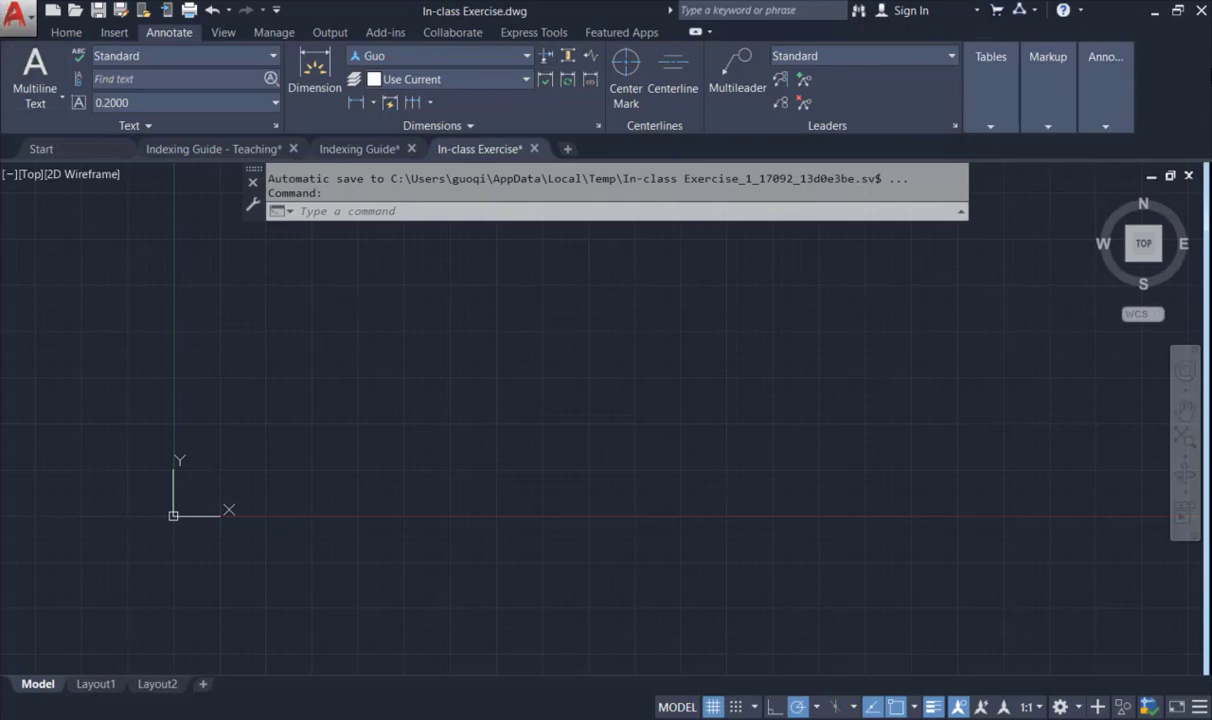
mouse_move(991, 118)
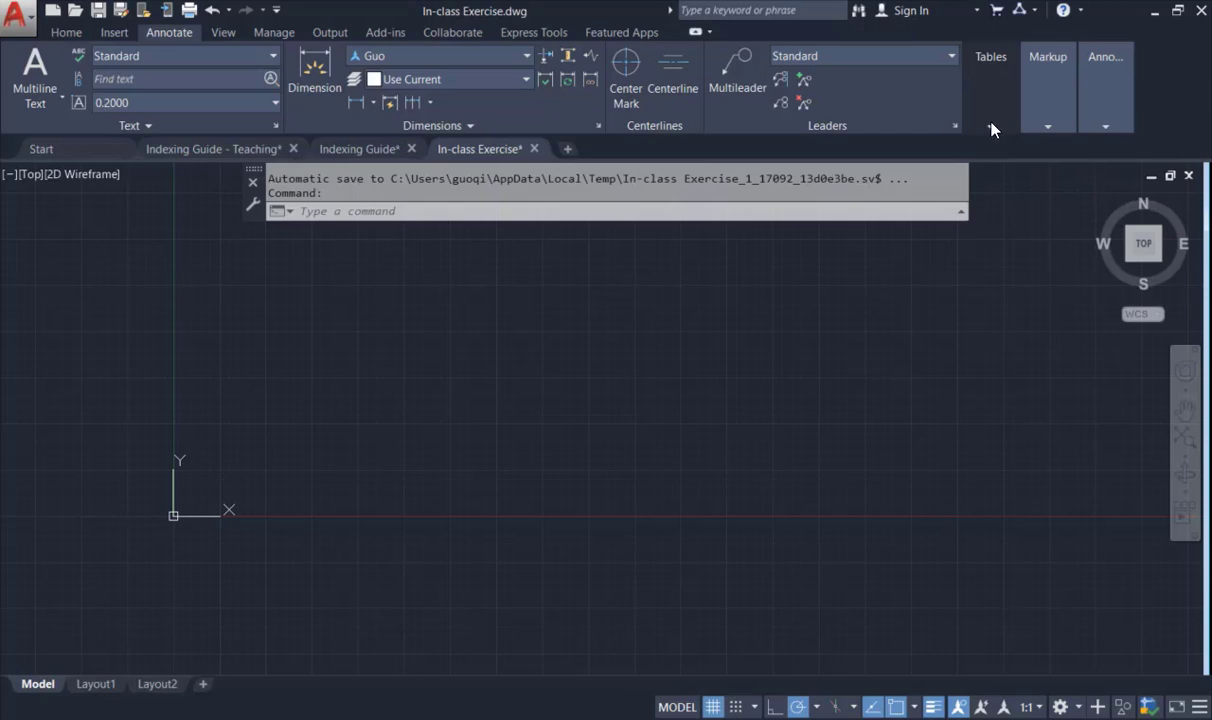
click(990, 128)
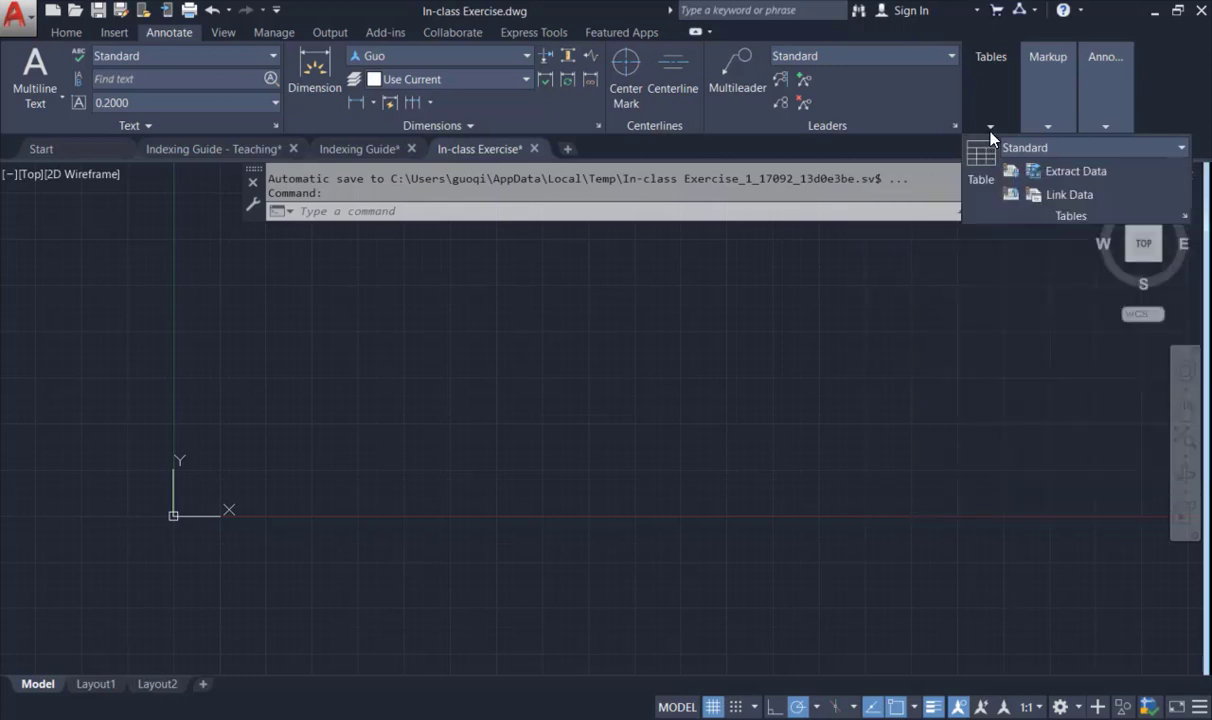
click(982, 160)
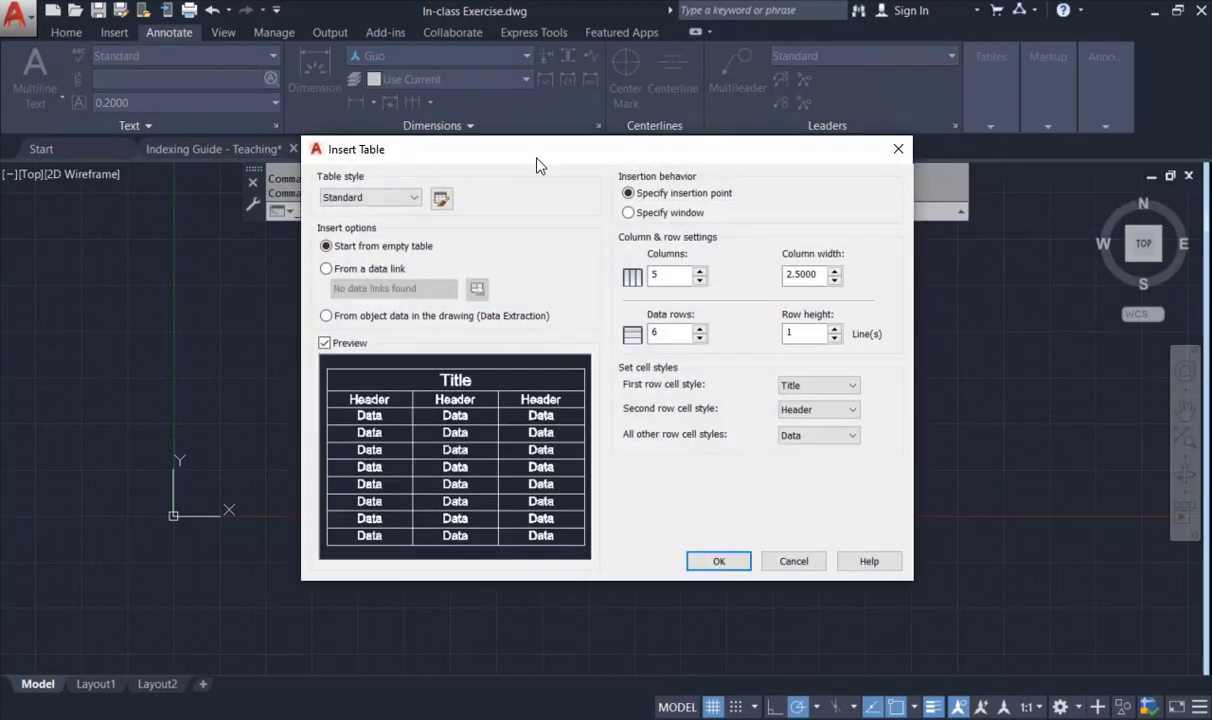
drag(508, 149, 493, 149)
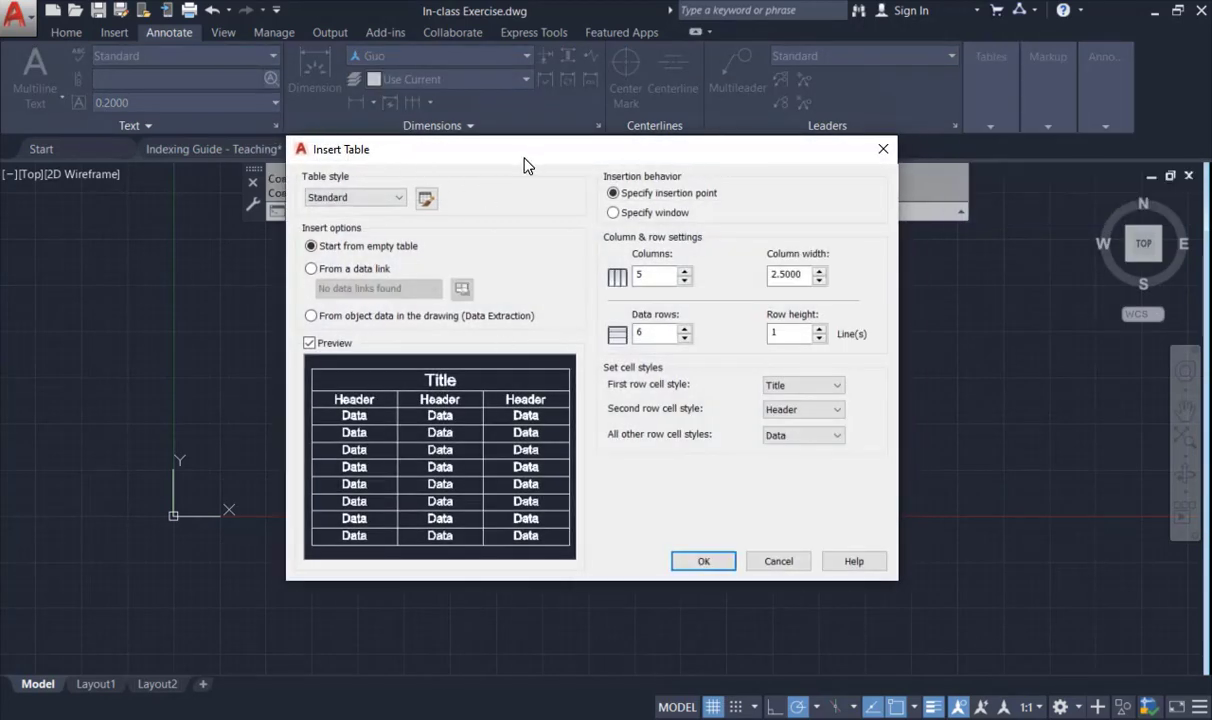
Create a new table style based on Standard, named with the author's surname, and open its settings.
click(427, 202)
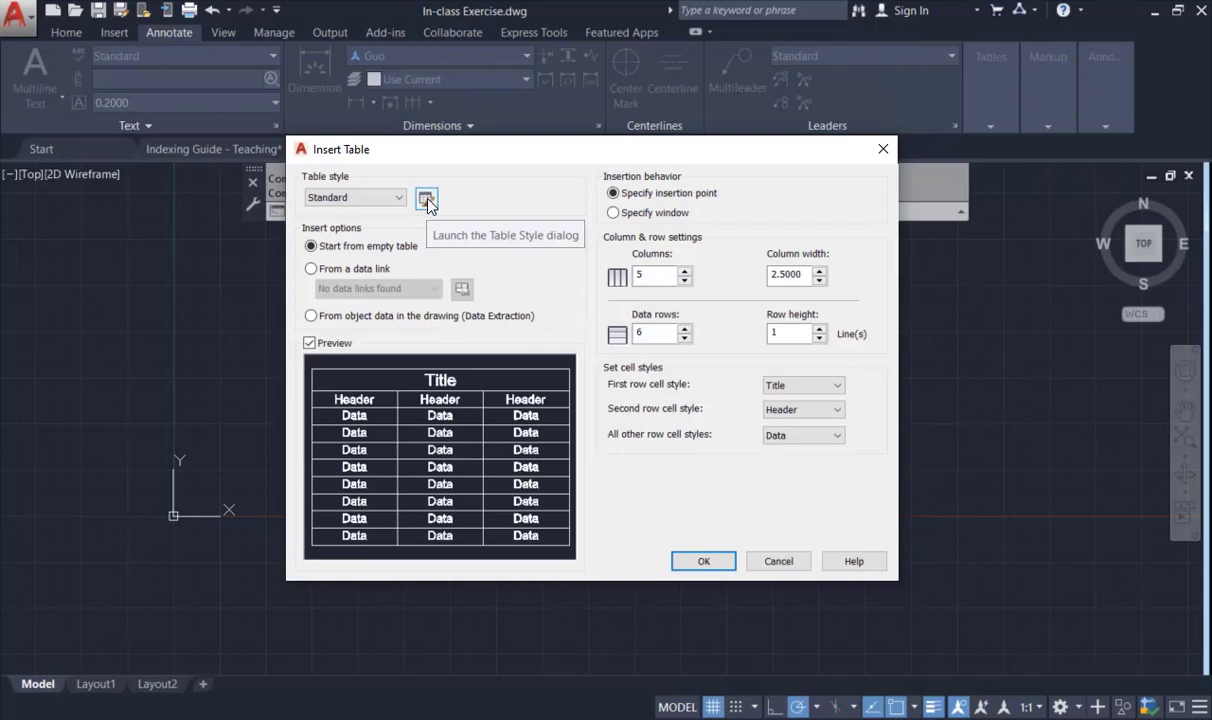
click(426, 200)
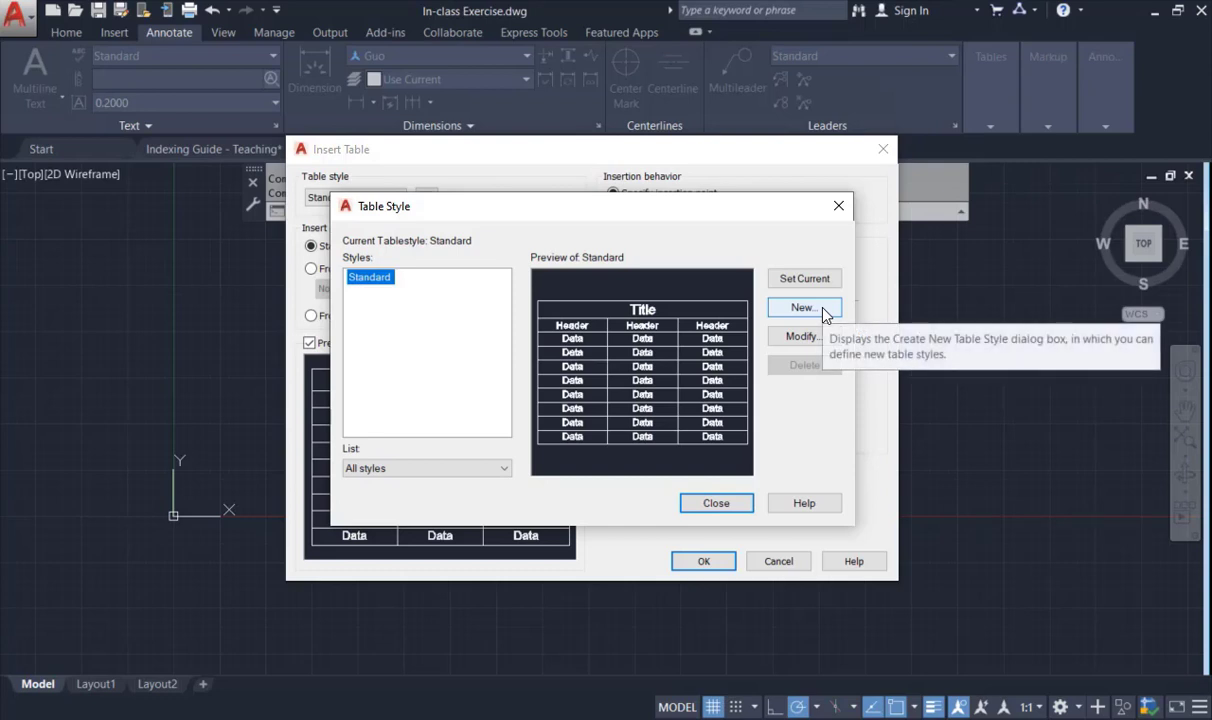
click(815, 311)
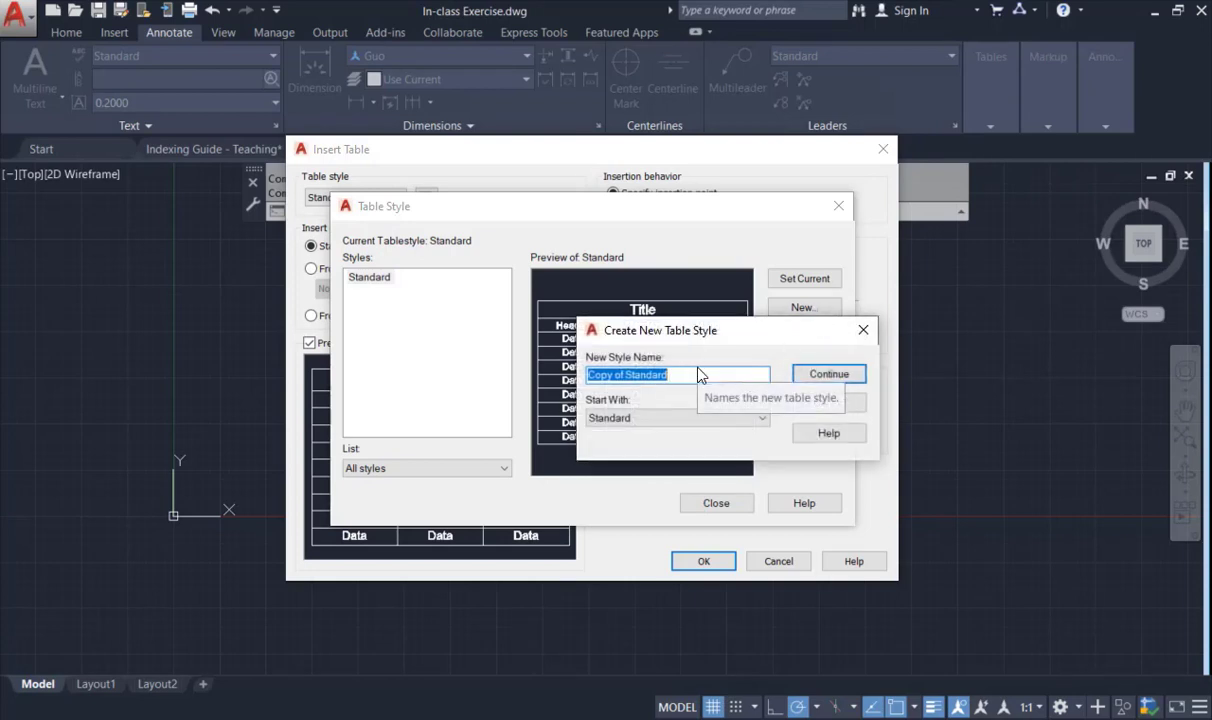
text(Guo)
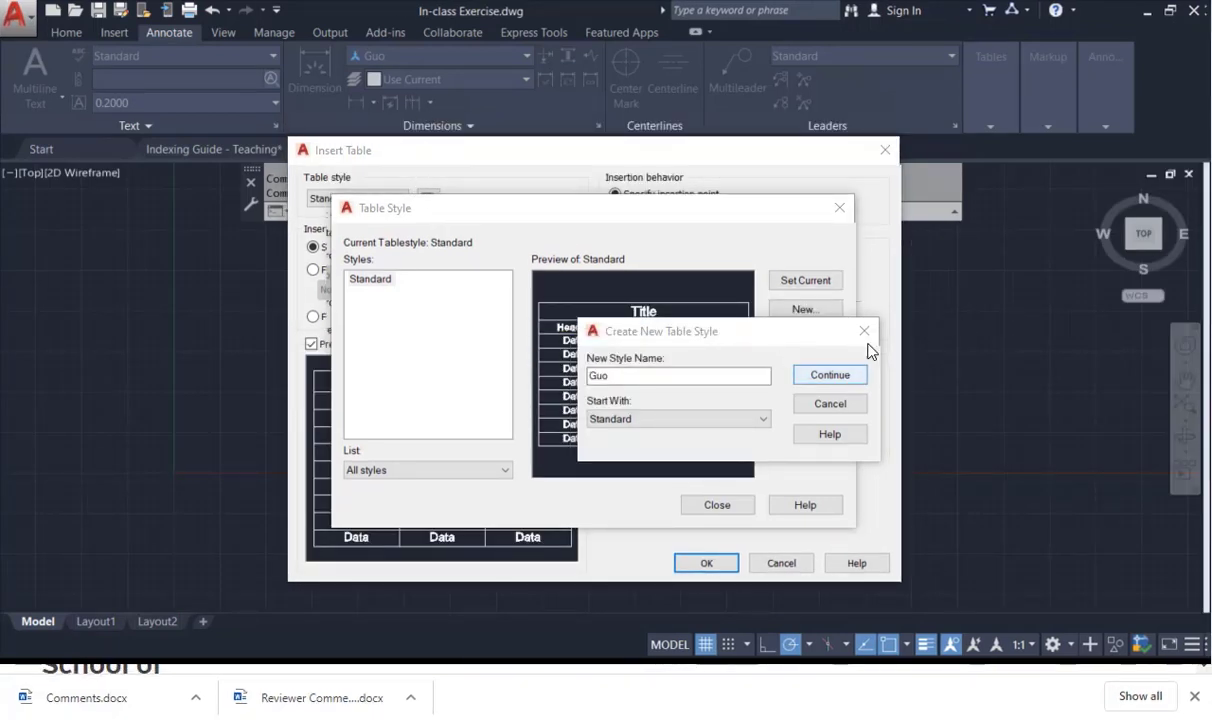
click(752, 420)
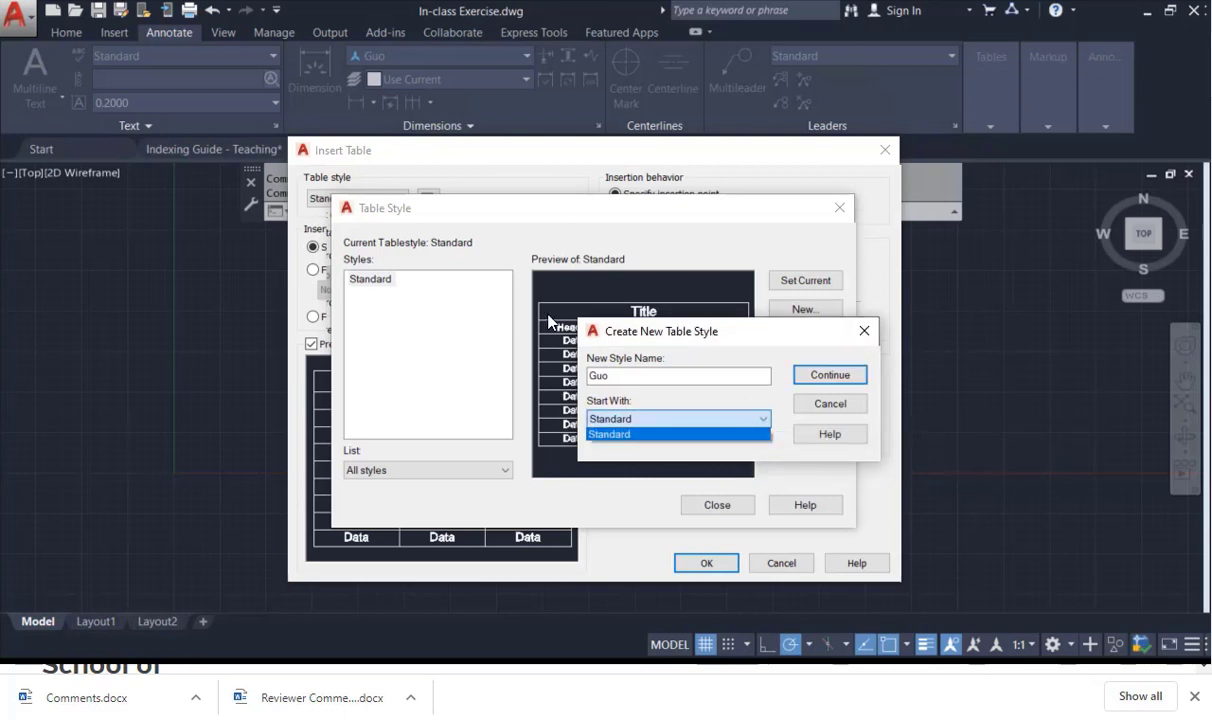
click(829, 381)
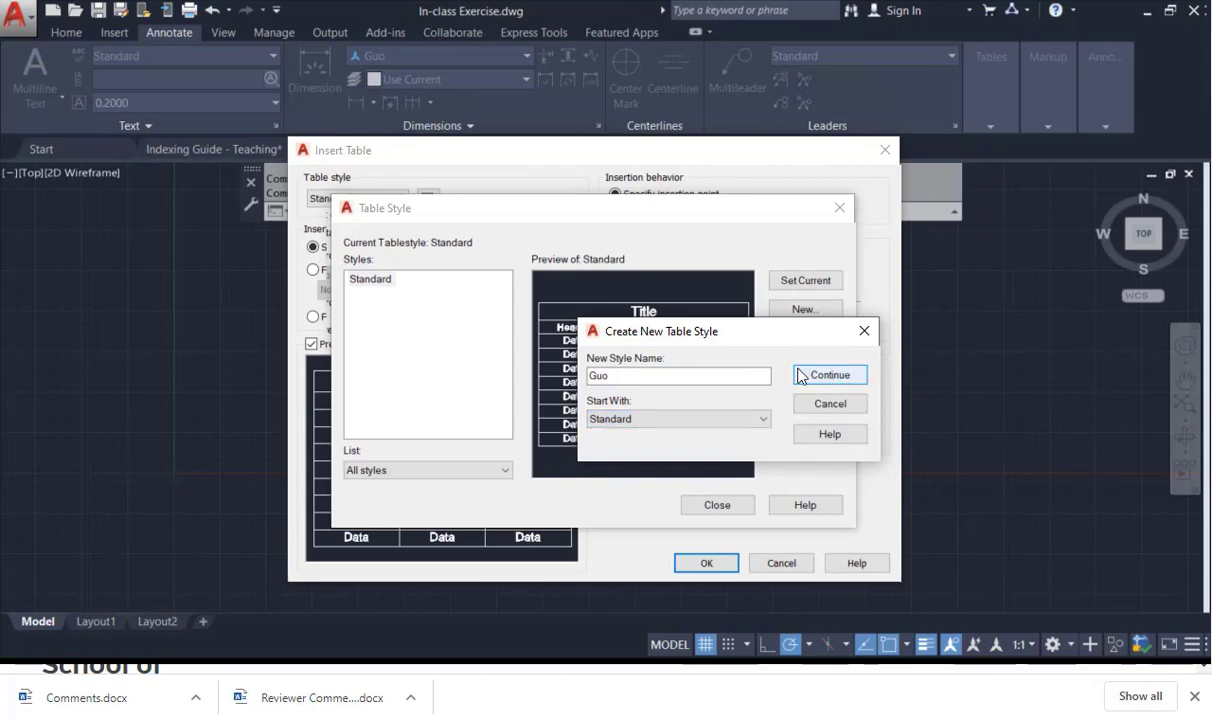
click(829, 378)
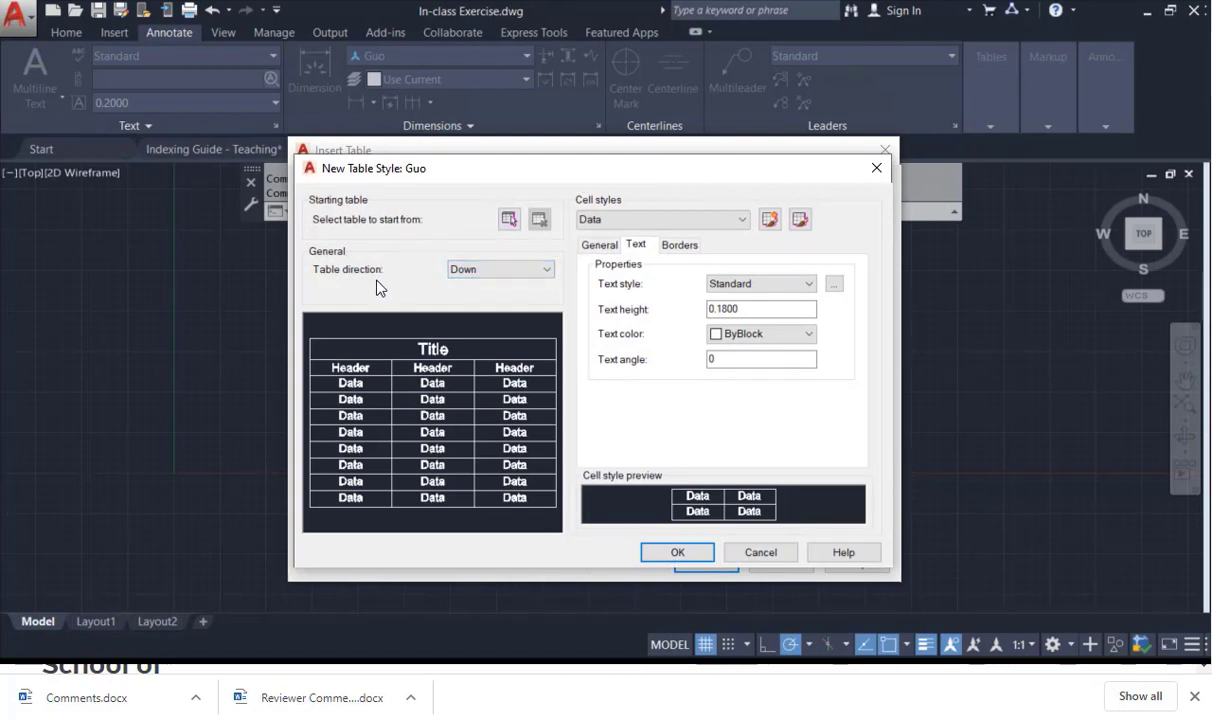
Try the Up table direction for the new table style and return it to Down.
click(487, 281)
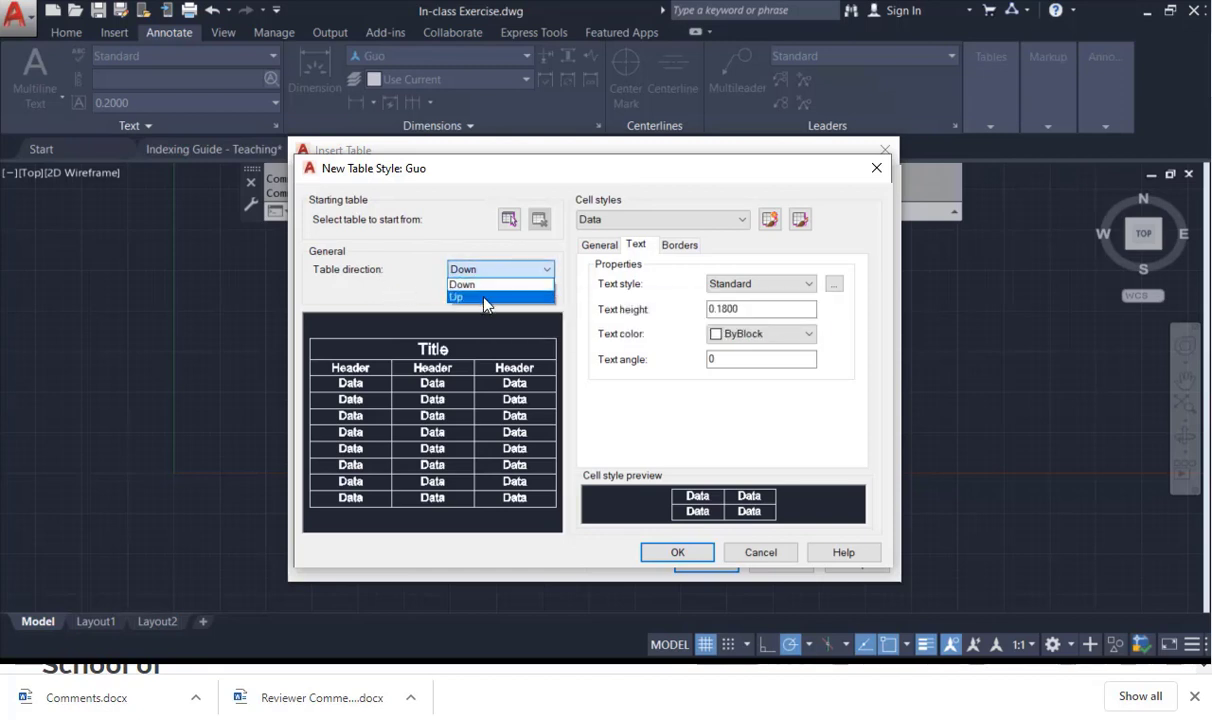
click(485, 298)
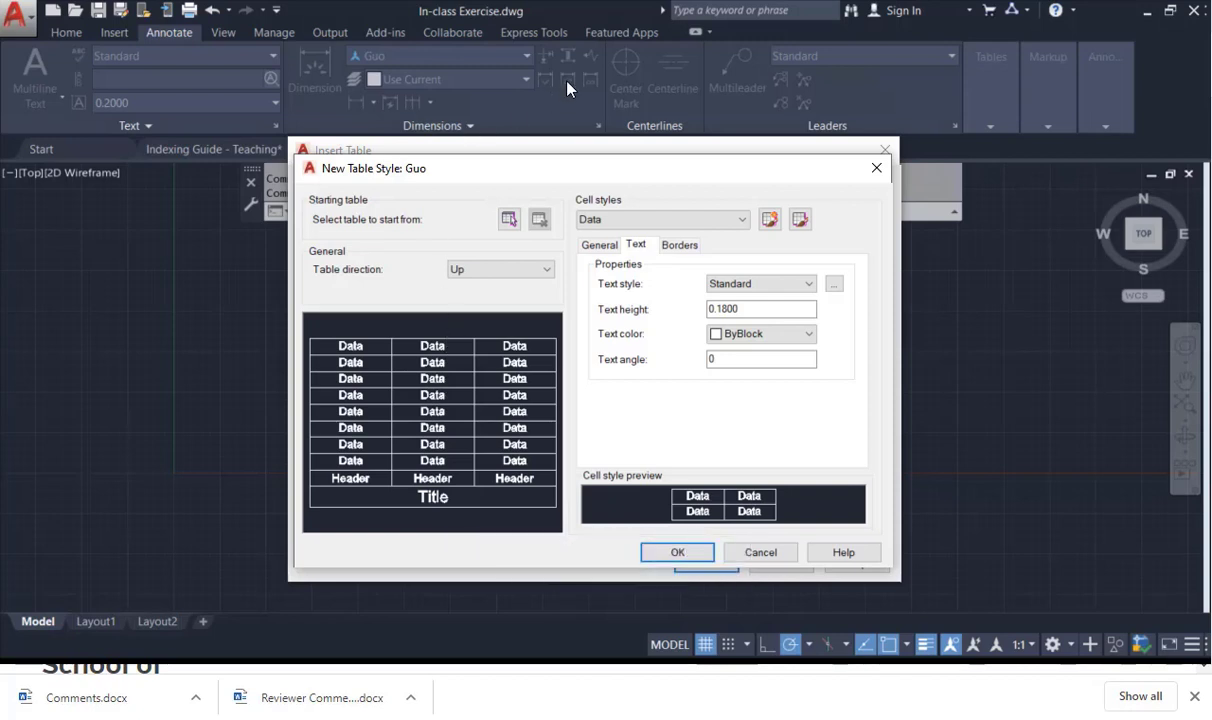
click(515, 274)
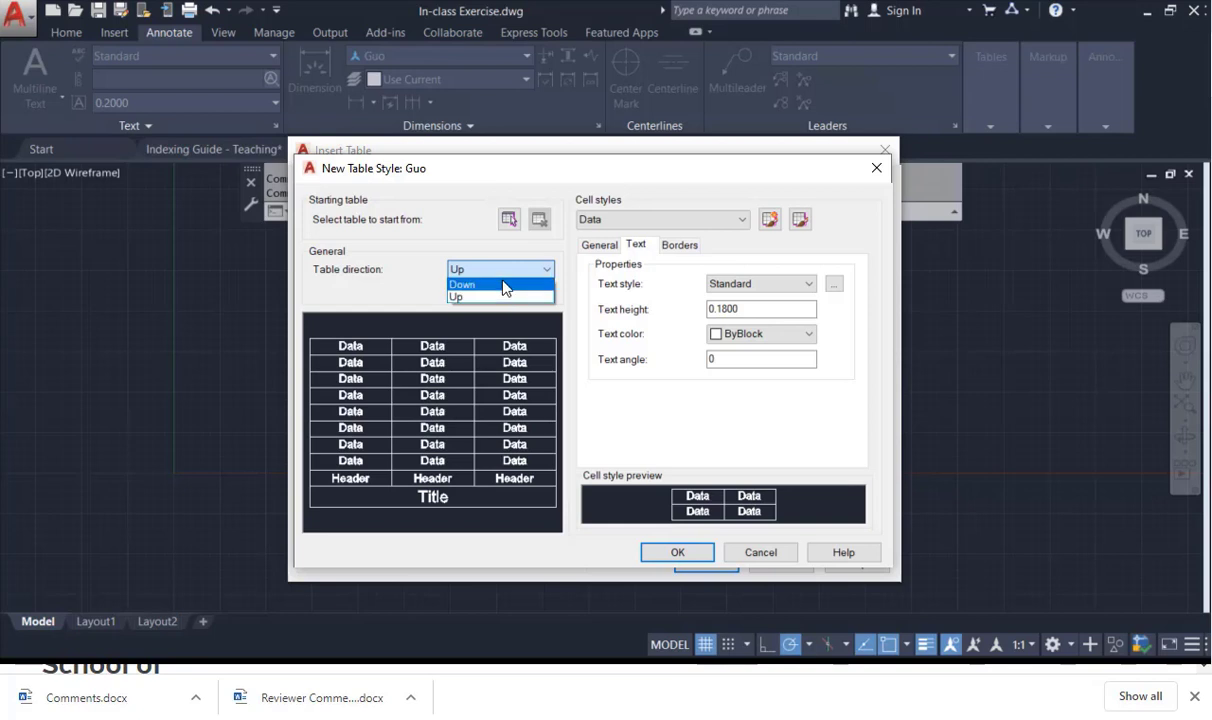
click(502, 285)
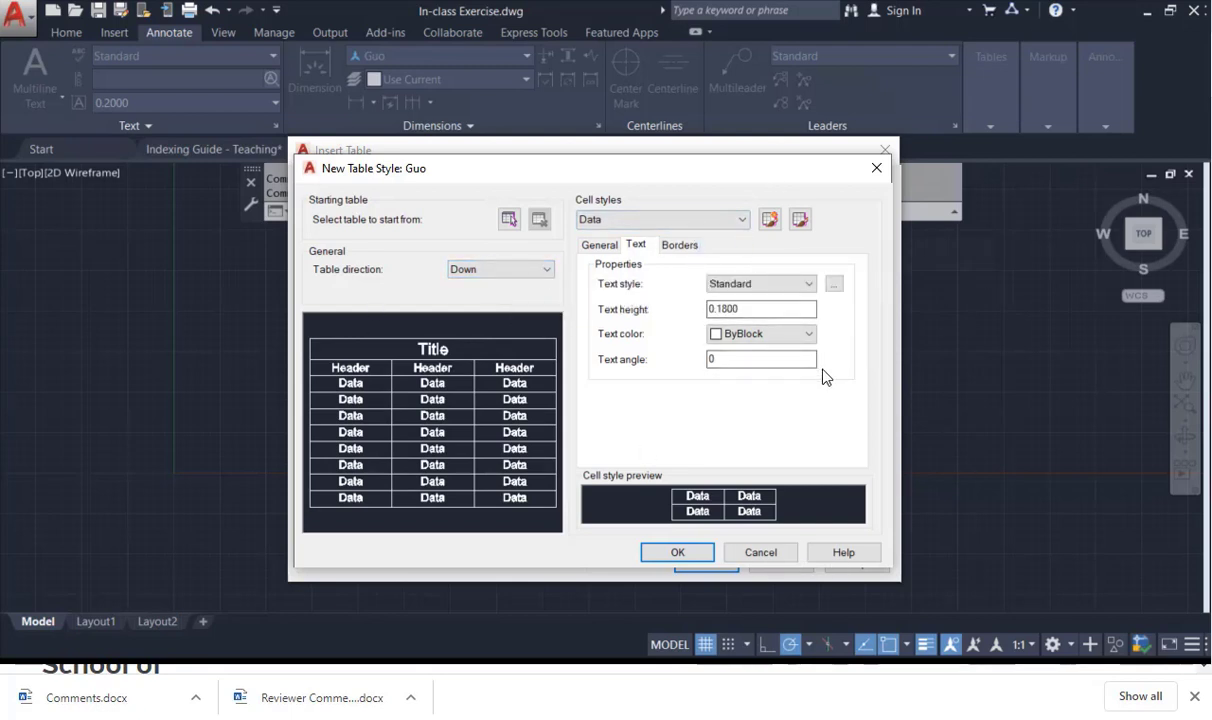
Examine the Data cell style's general, text and border properties, including its alignment choices.
click(612, 222)
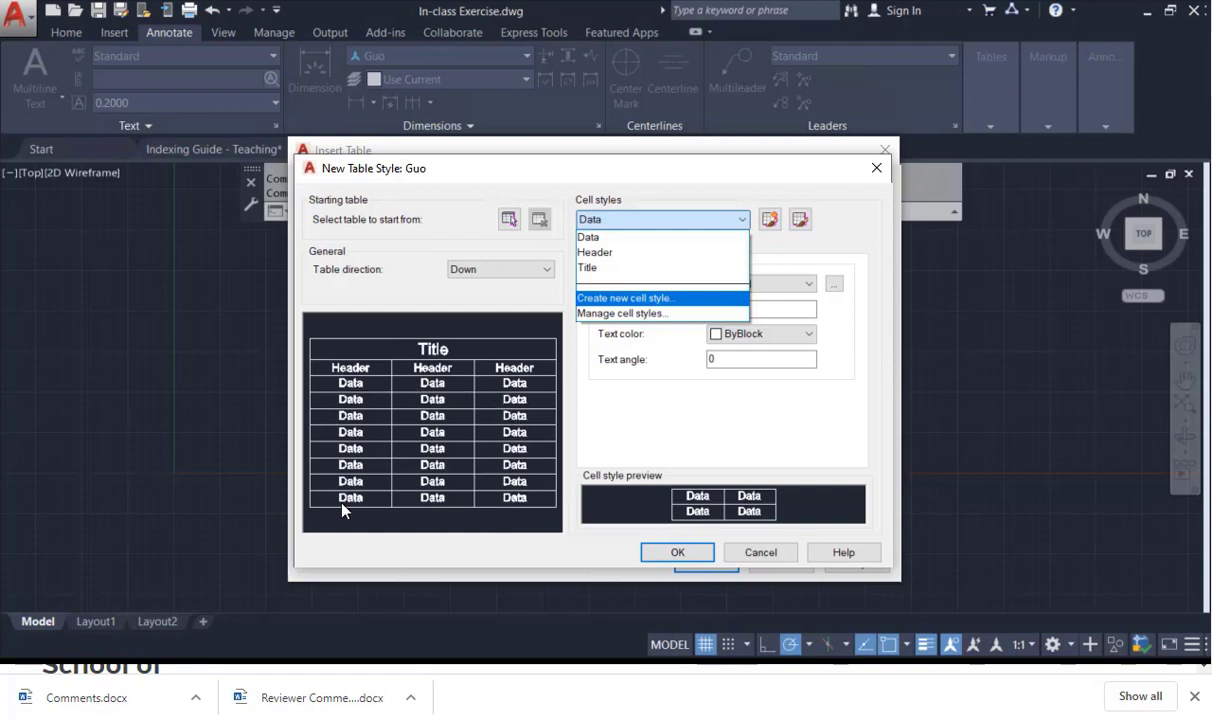
click(626, 240)
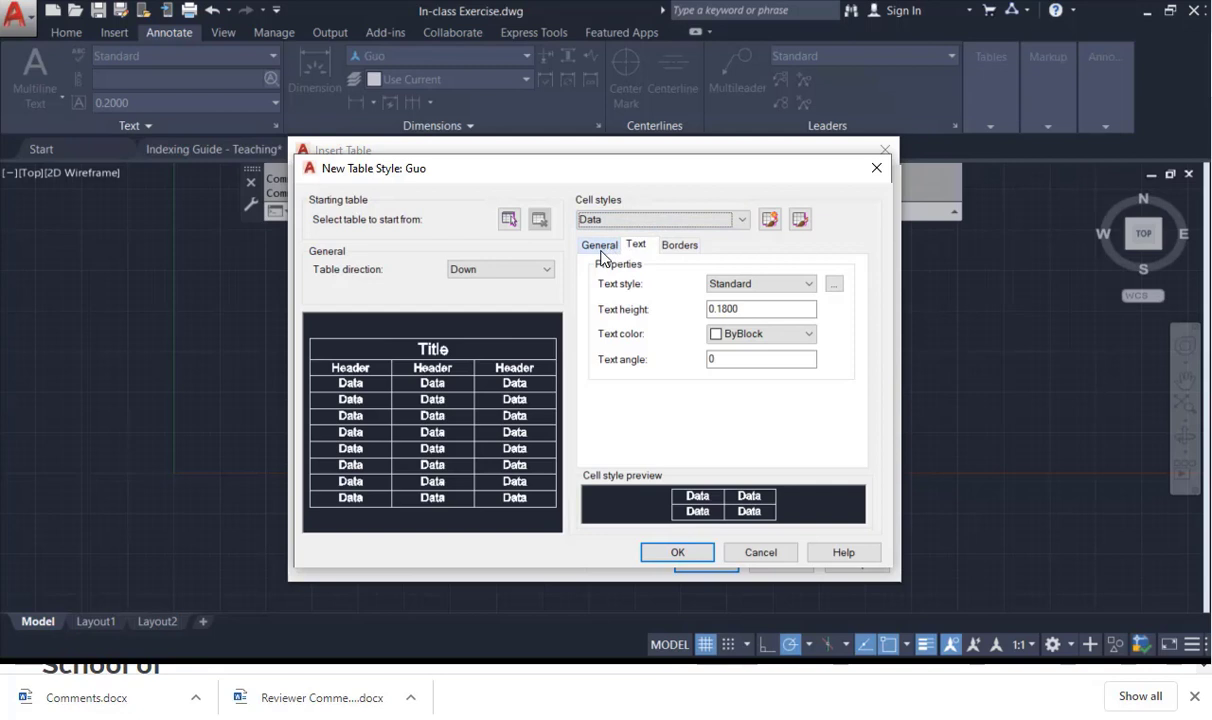
click(601, 251)
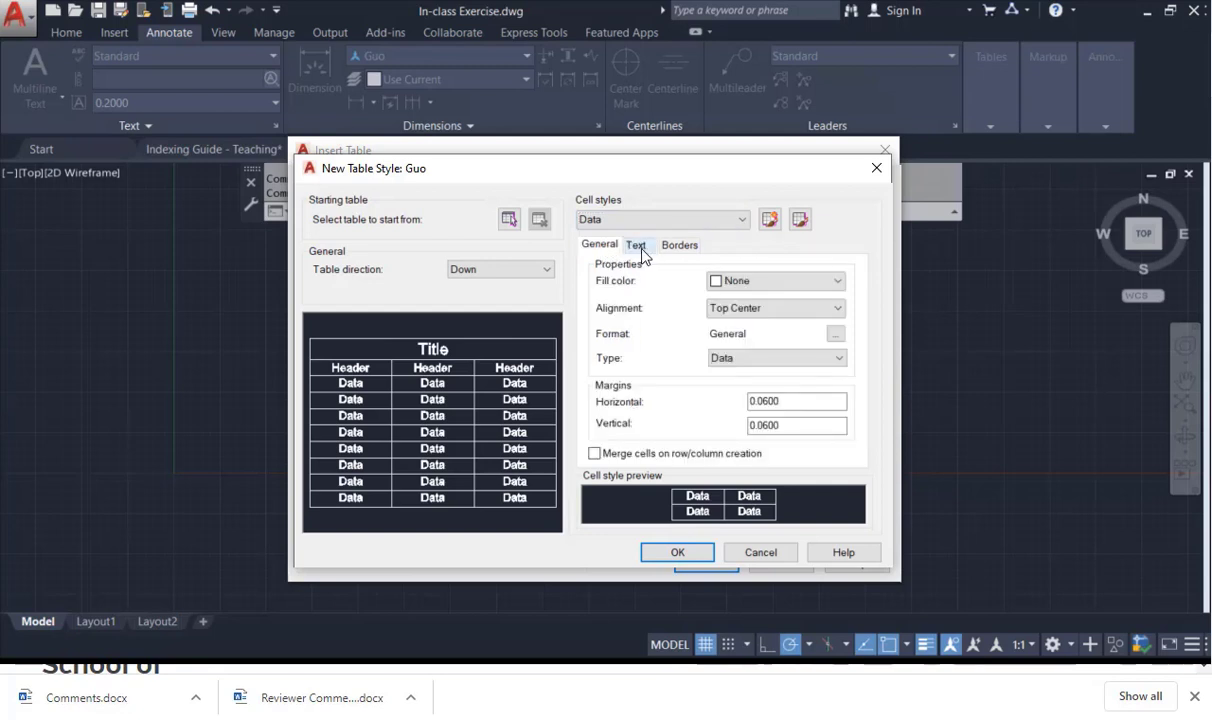
click(640, 248)
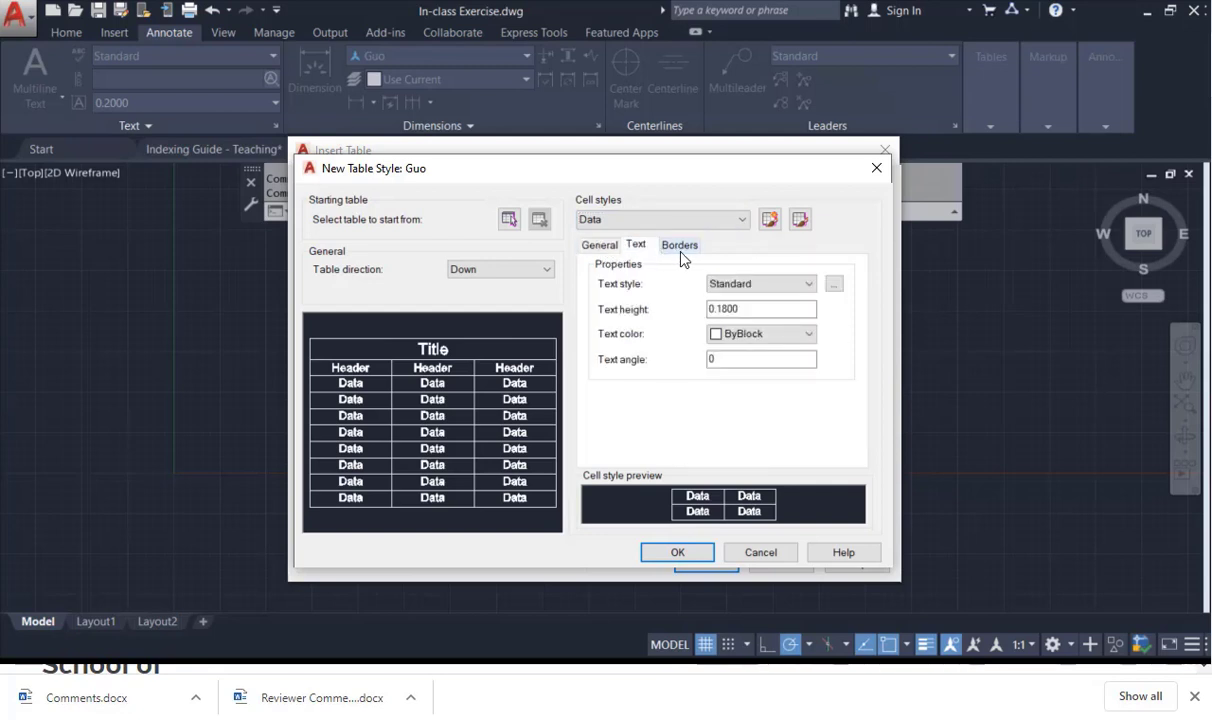
click(682, 248)
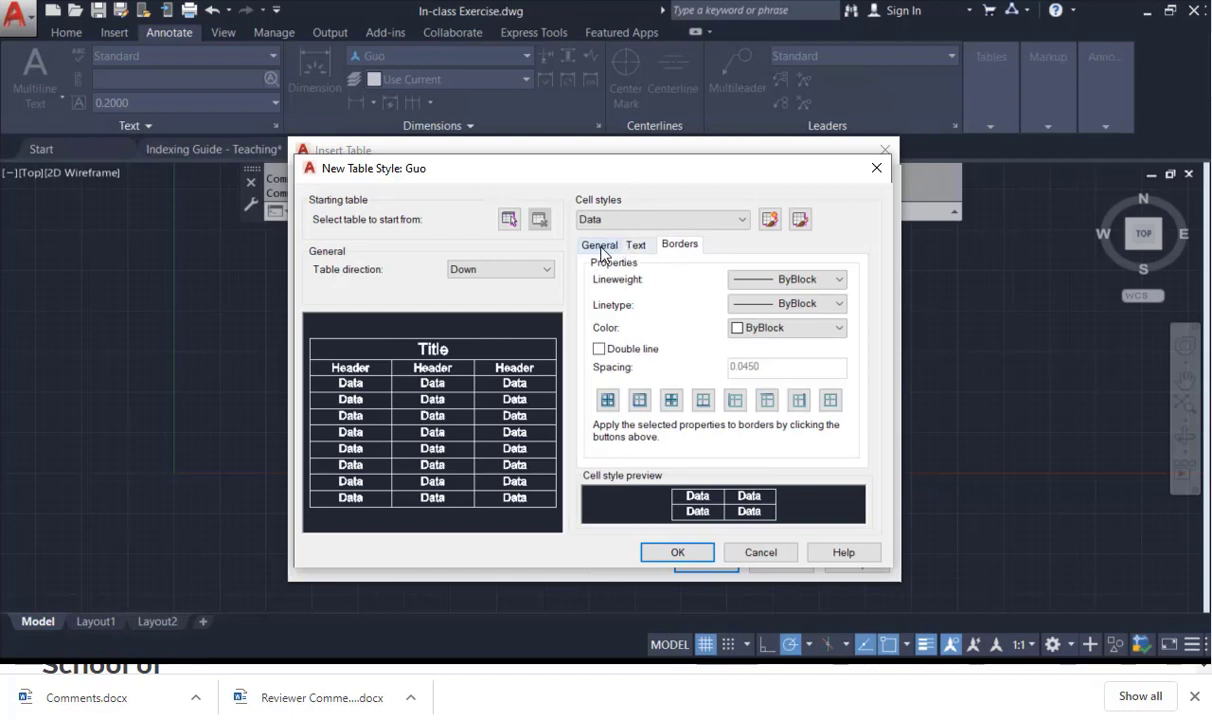
click(601, 247)
click(634, 246)
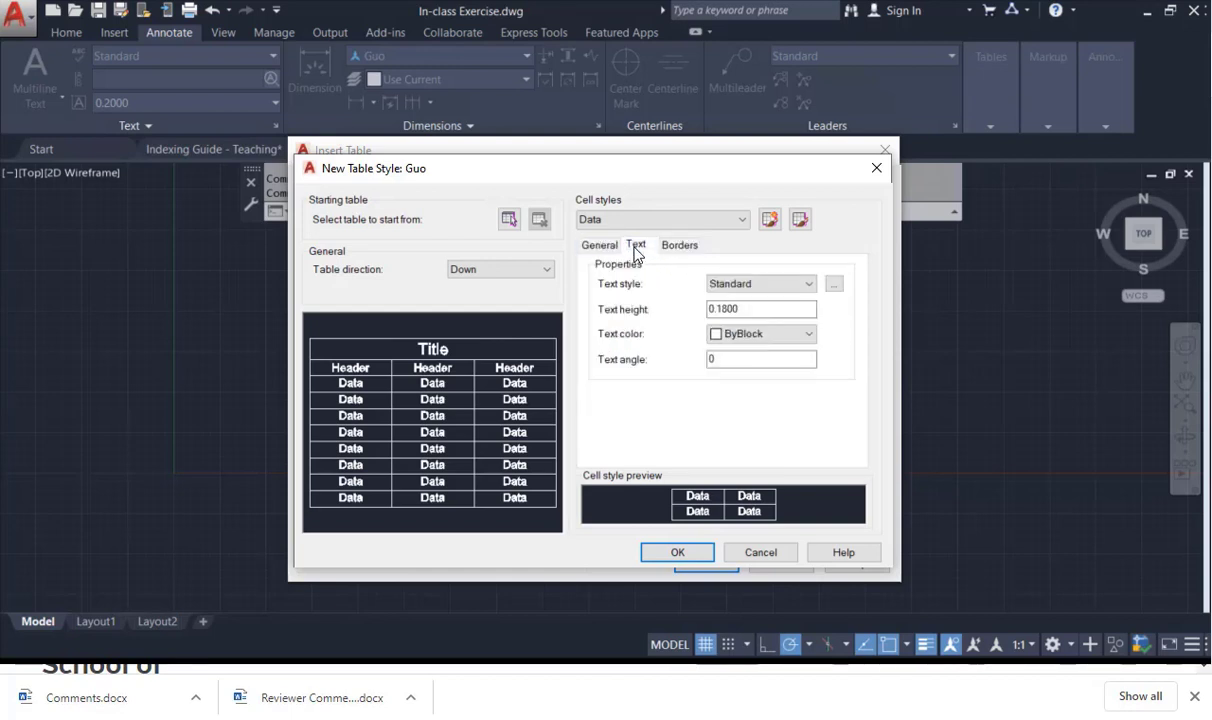
click(681, 246)
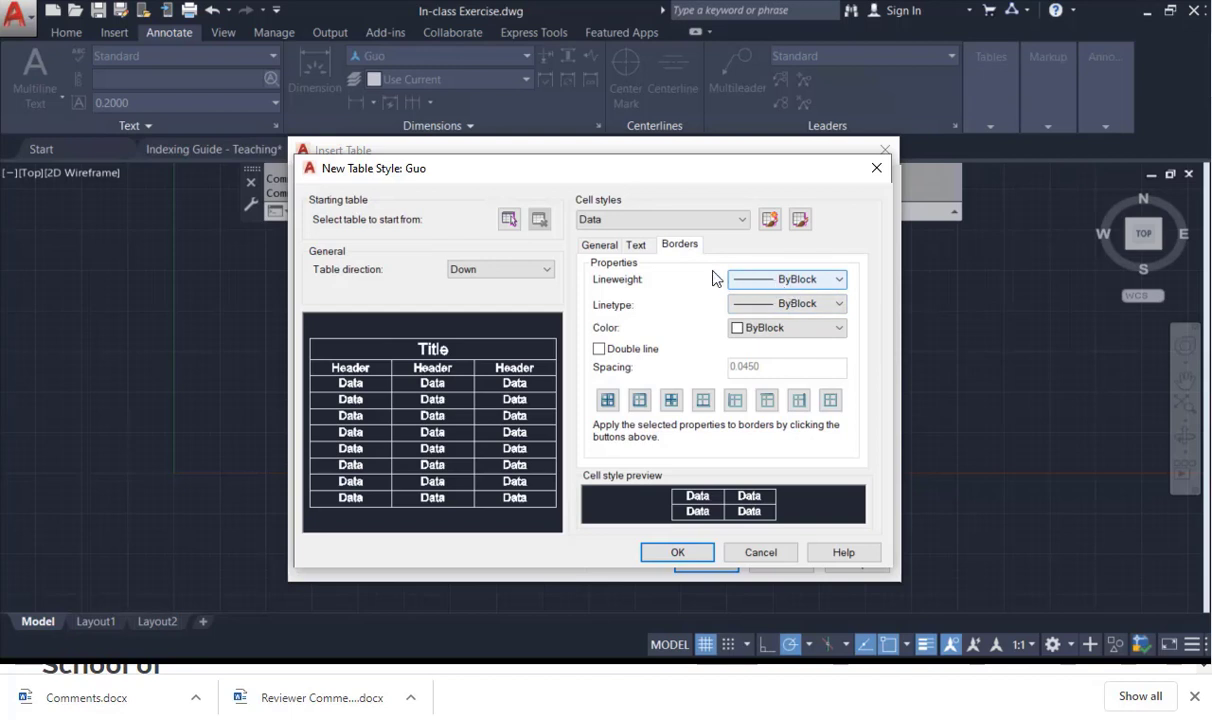
click(598, 245)
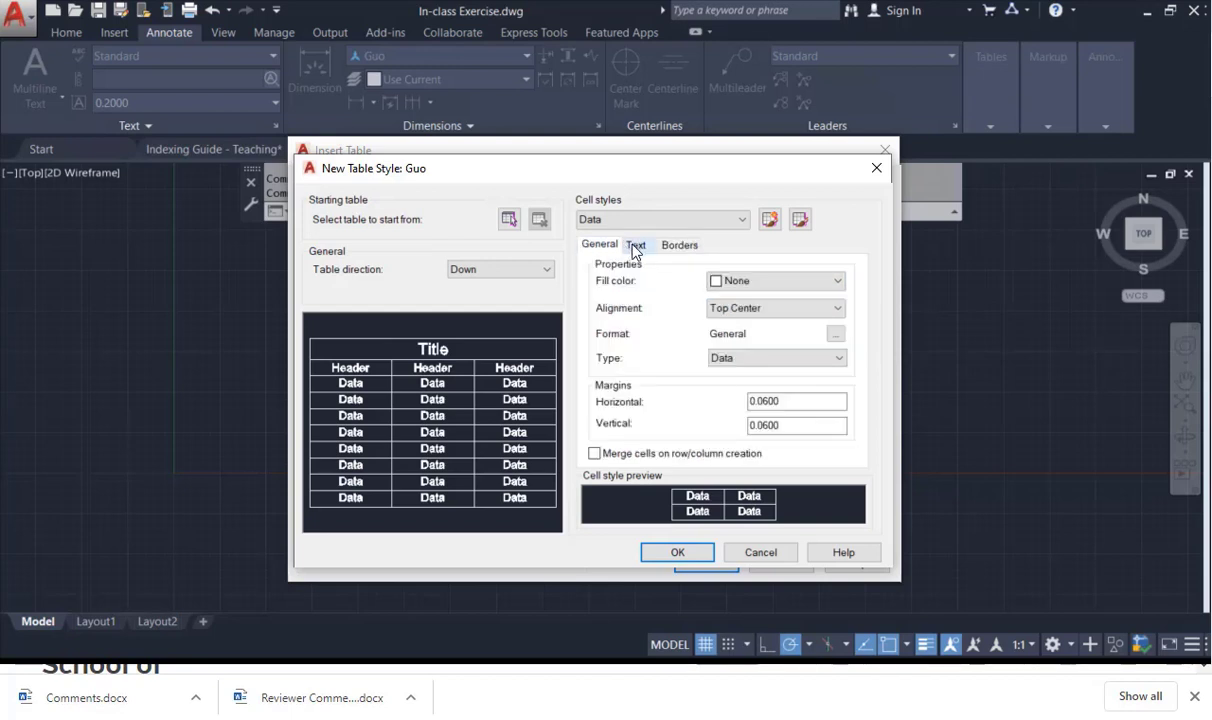
click(731, 310)
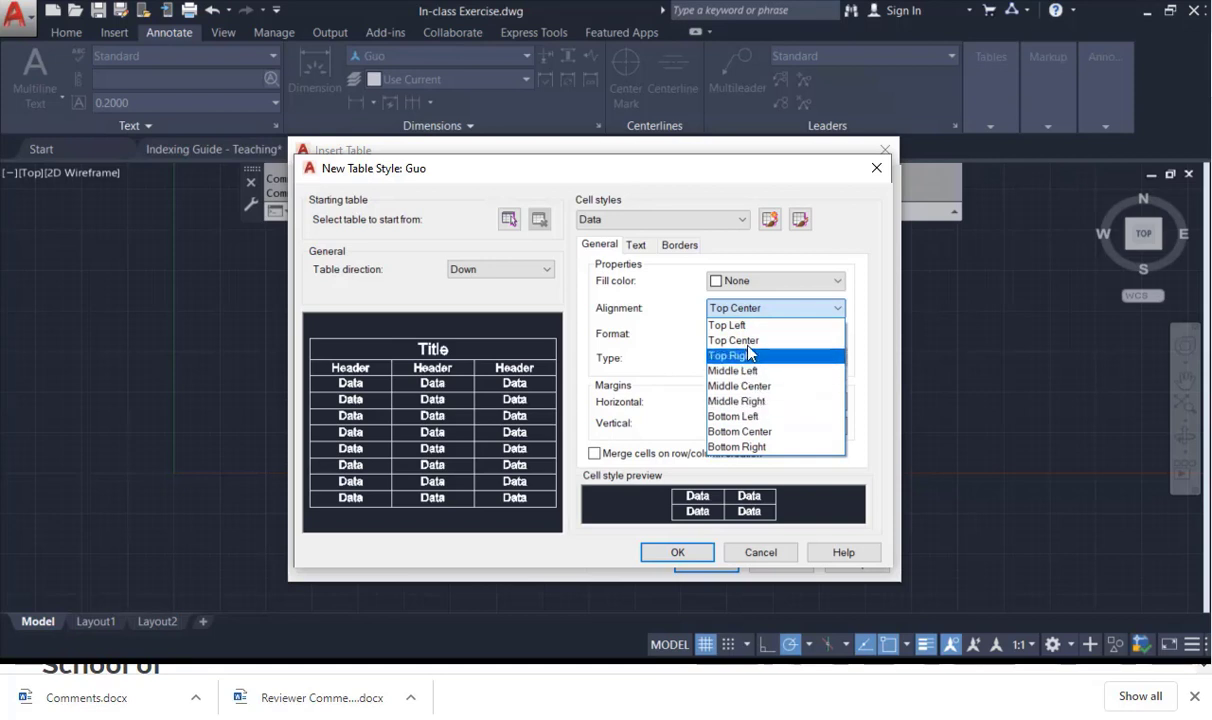
click(640, 250)
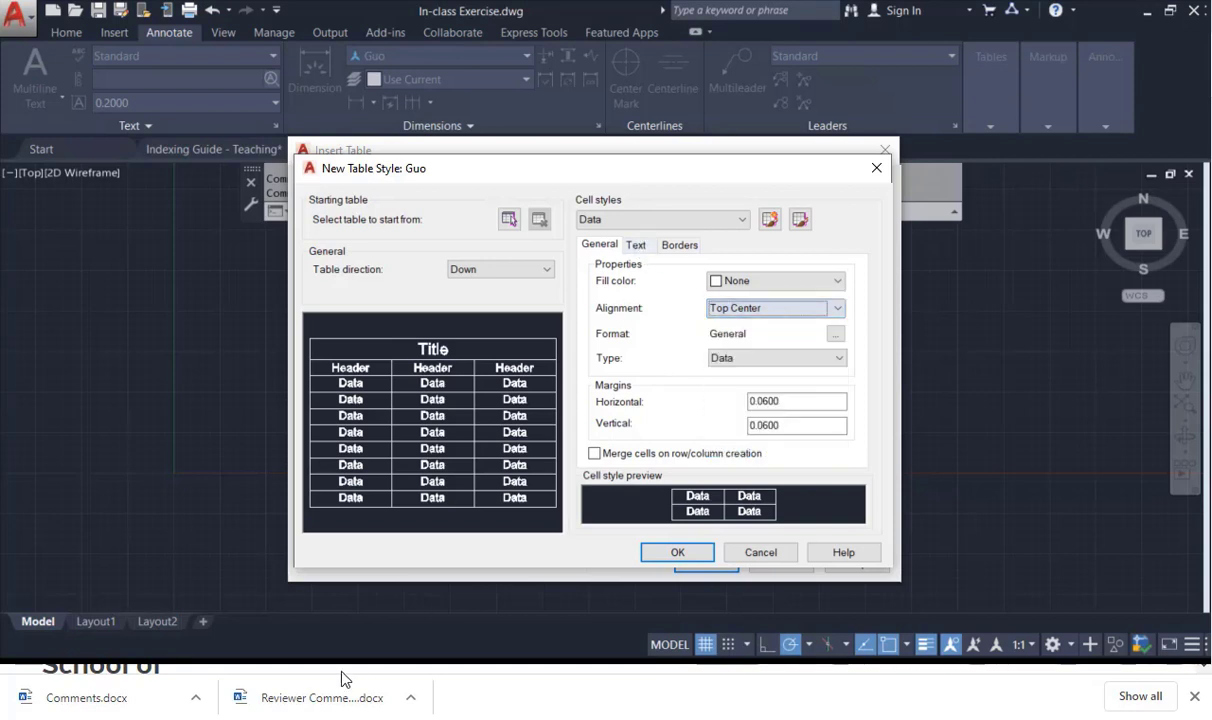
Inspect the text style definitions available for the Data cell text and leave them as they are.
click(638, 248)
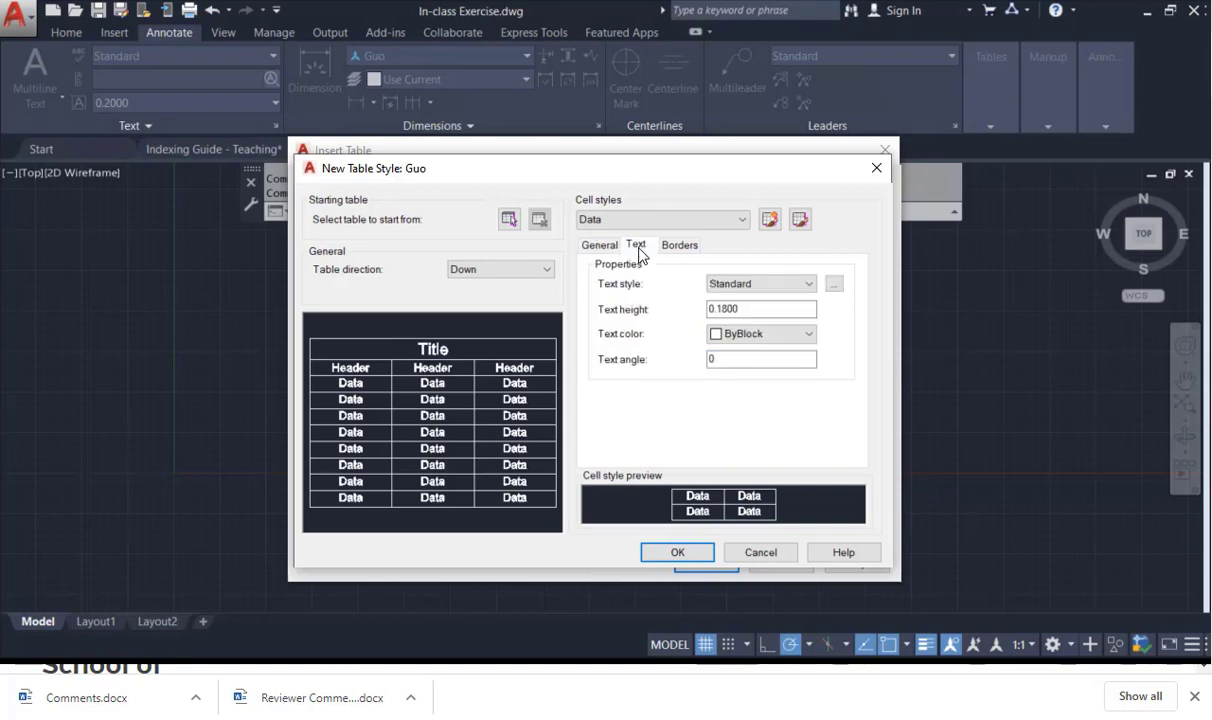
click(835, 287)
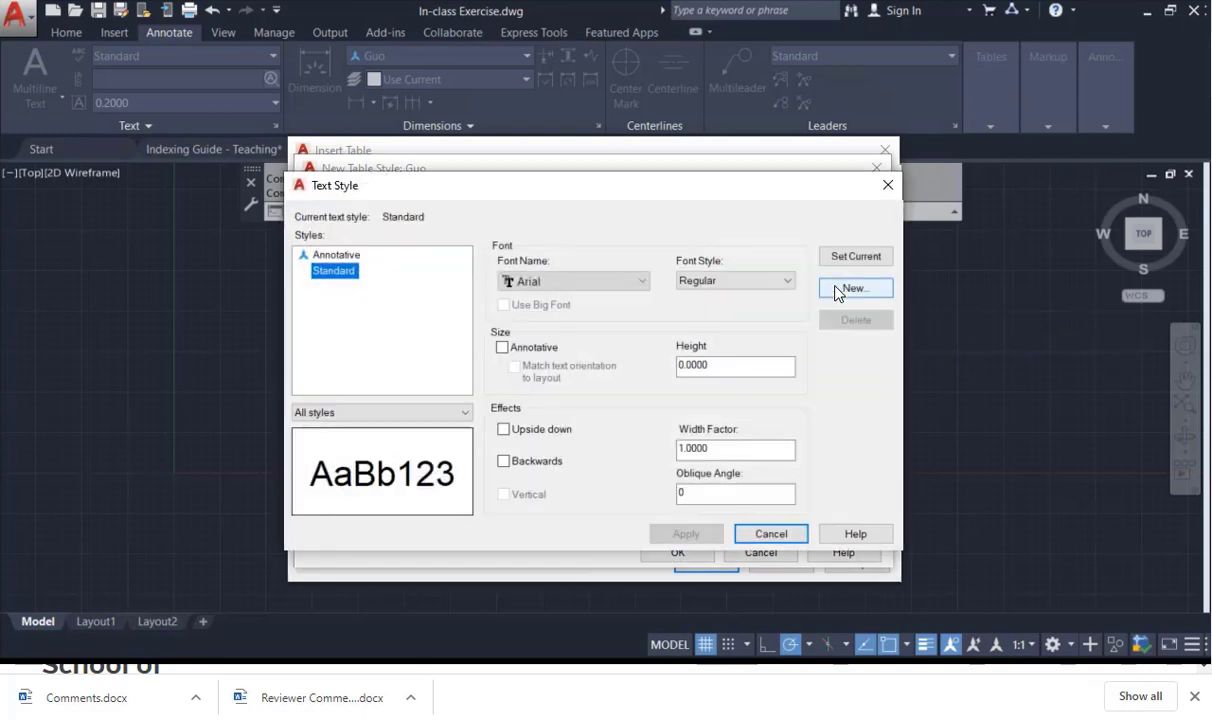
mouse_move(575, 207)
mouse_down()
mouse_move(636, 244)
mouse_move(645, 267)
mouse_up()
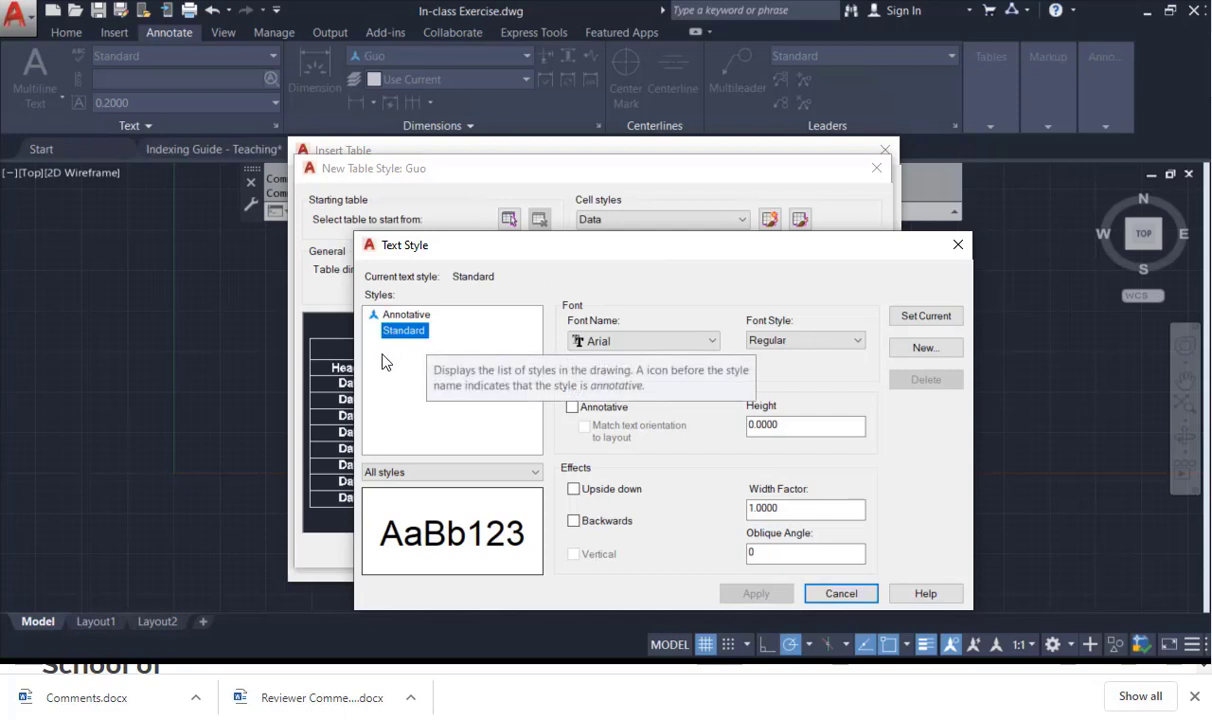
drag(515, 260, 530, 286)
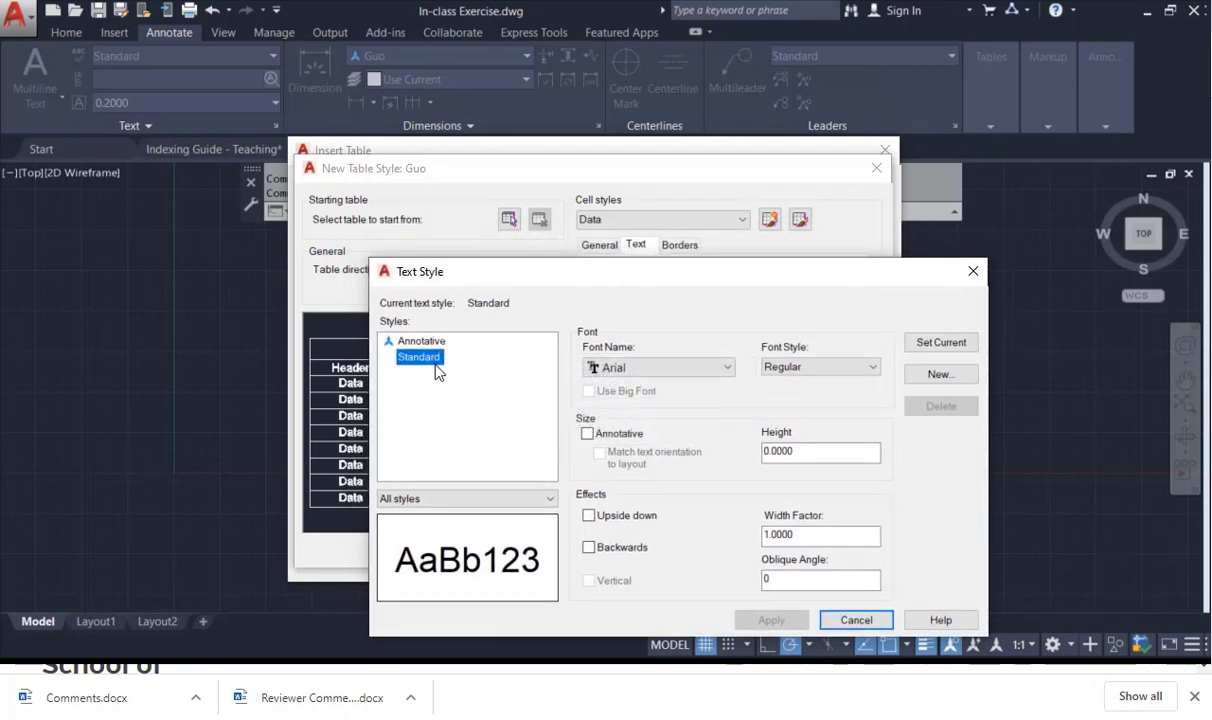
click(972, 271)
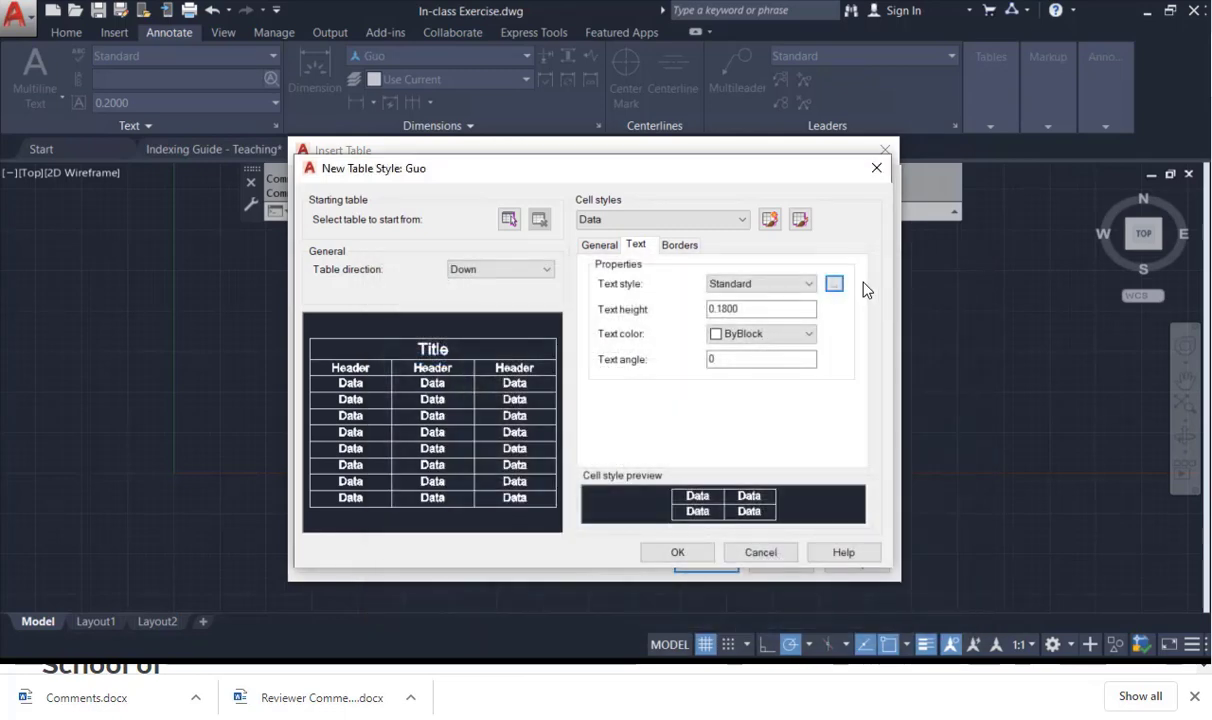
Set the Data cell style's text height to 0.28, keeping the Standard text style.
click(794, 285)
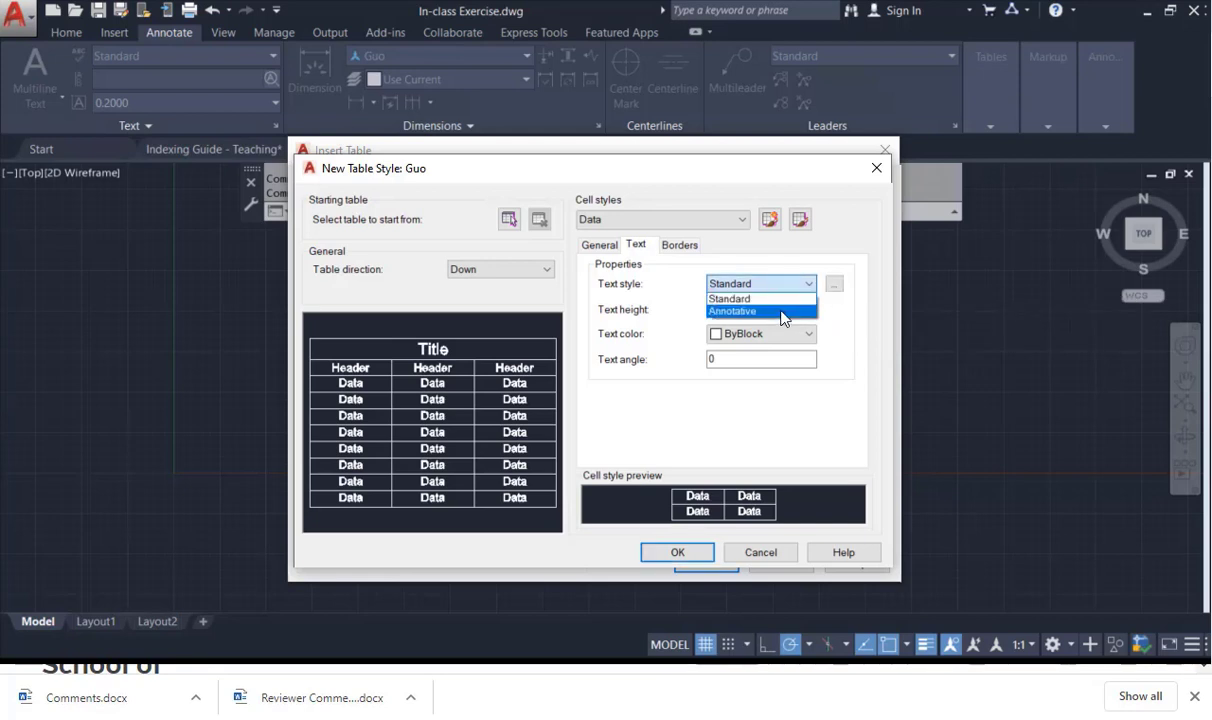
click(843, 270)
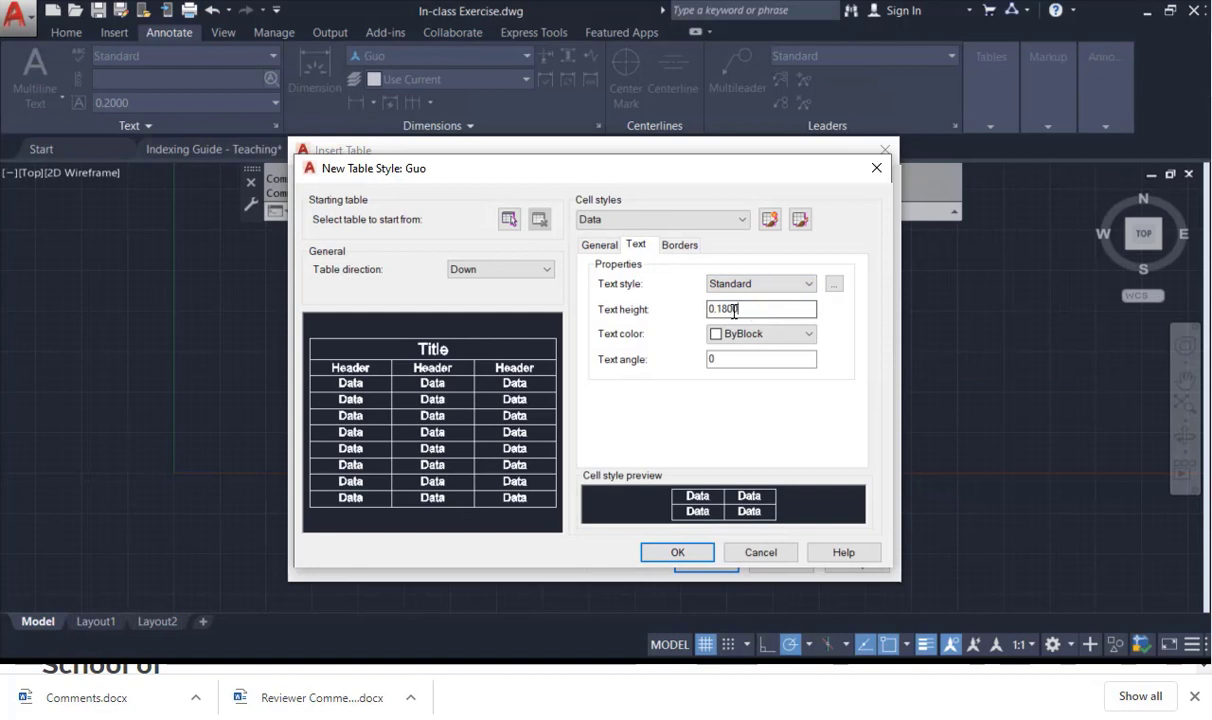
drag(812, 308, 660, 340)
text(0.2)
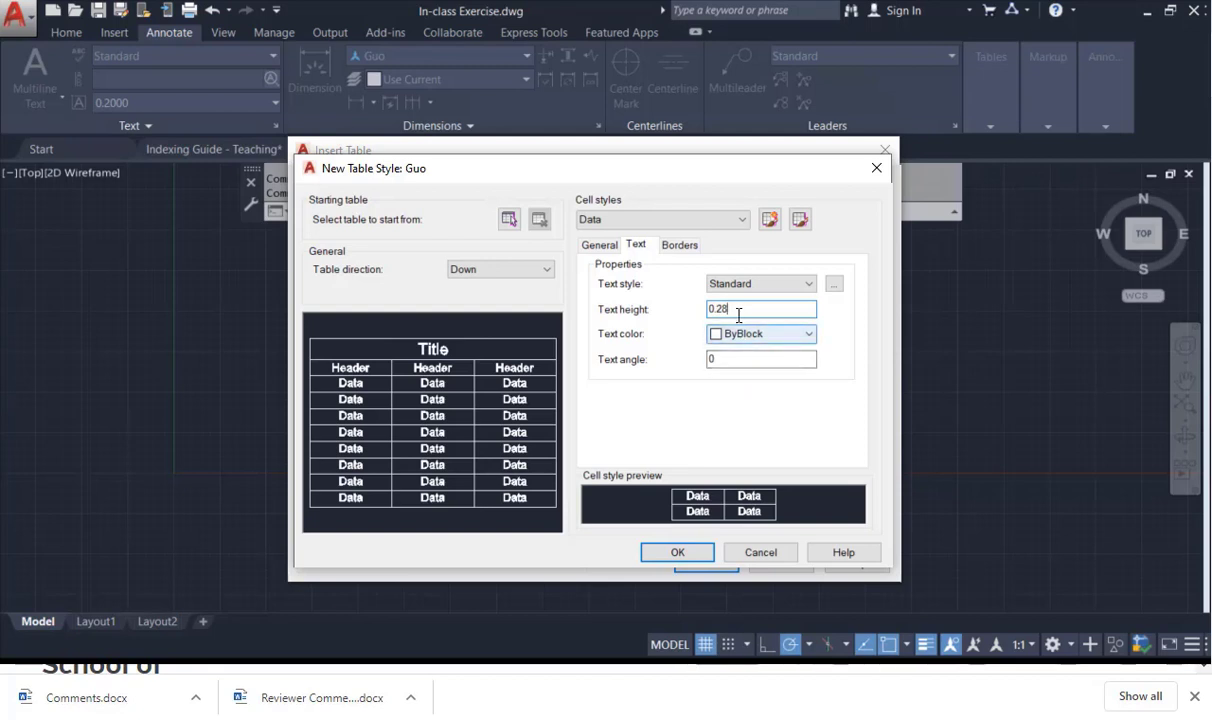
Review the Data cell style's border and text properties, save the new table style, and return to the table insertion settings.
click(680, 250)
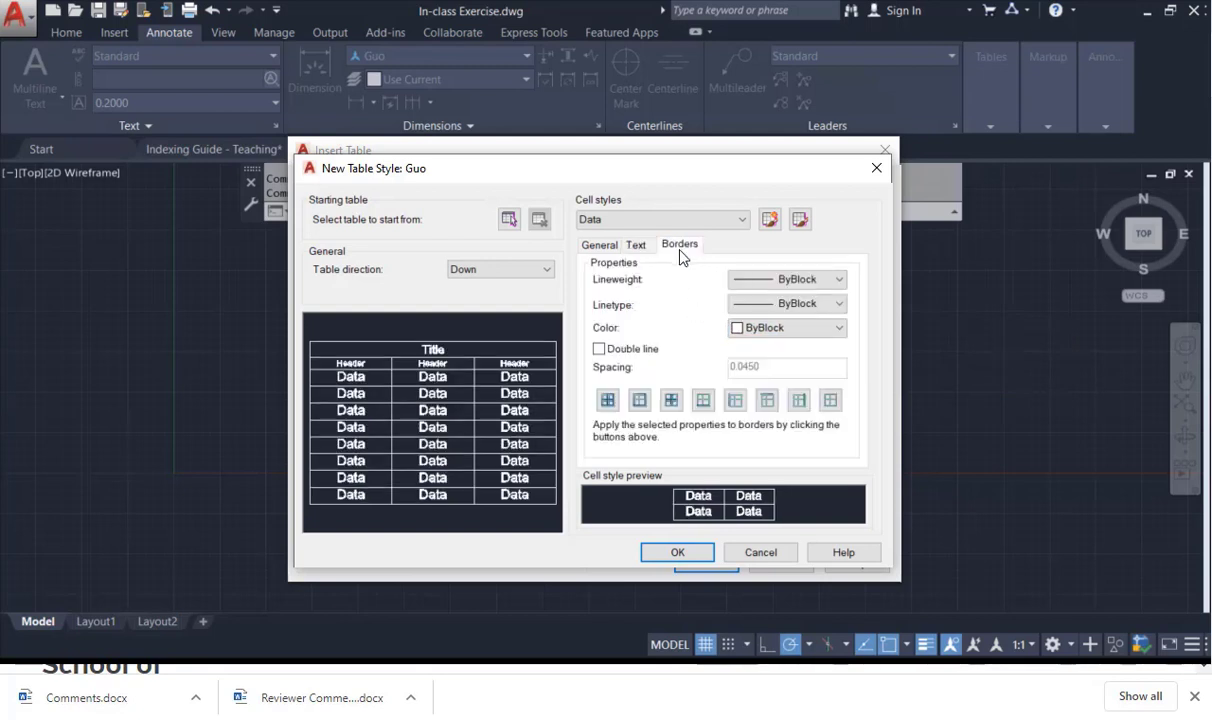
click(635, 245)
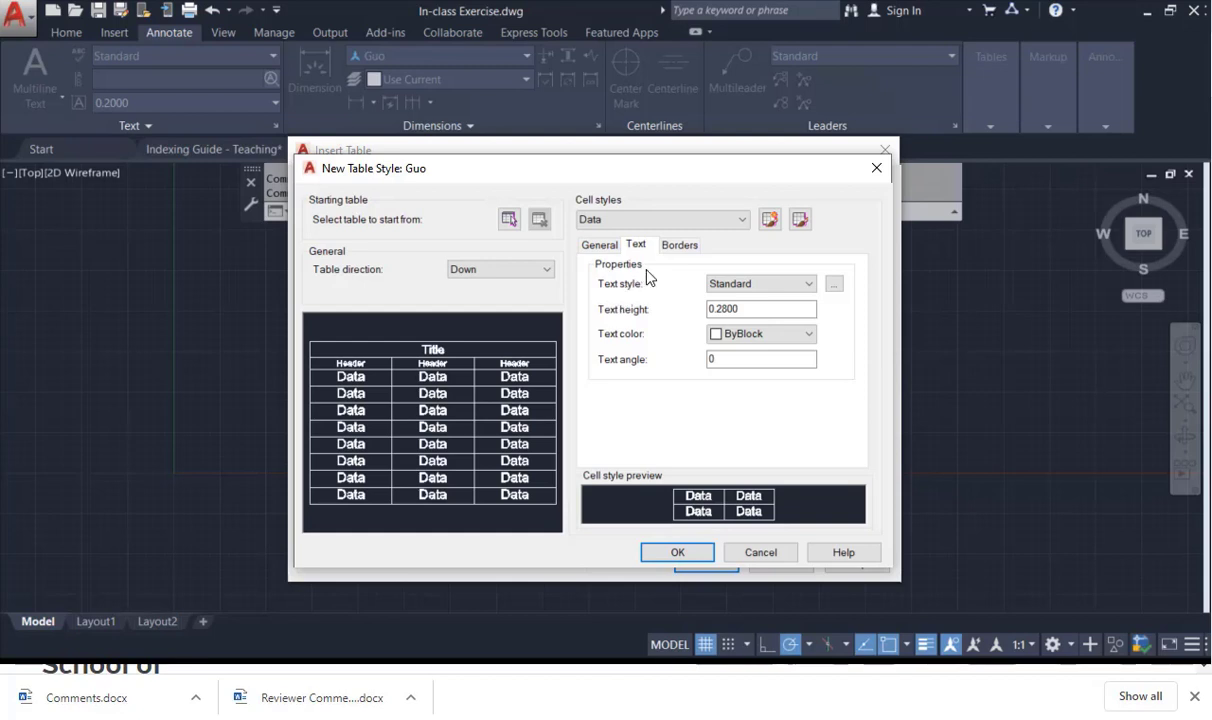
click(700, 555)
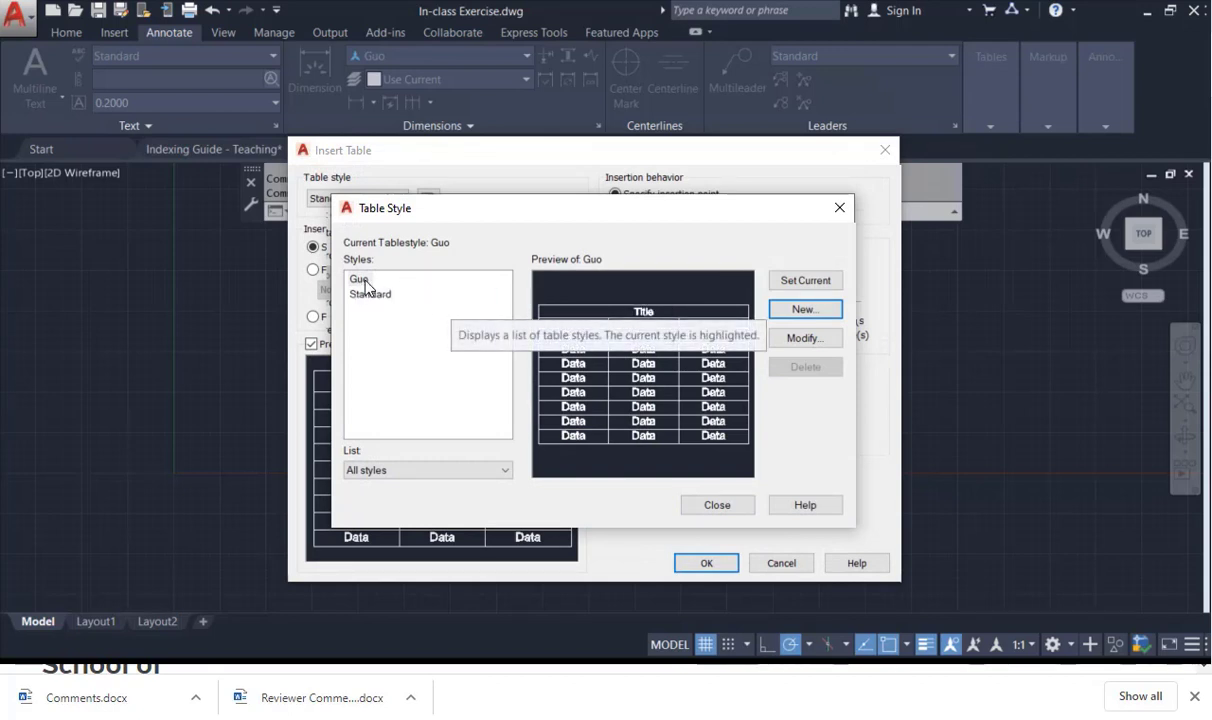
click(717, 505)
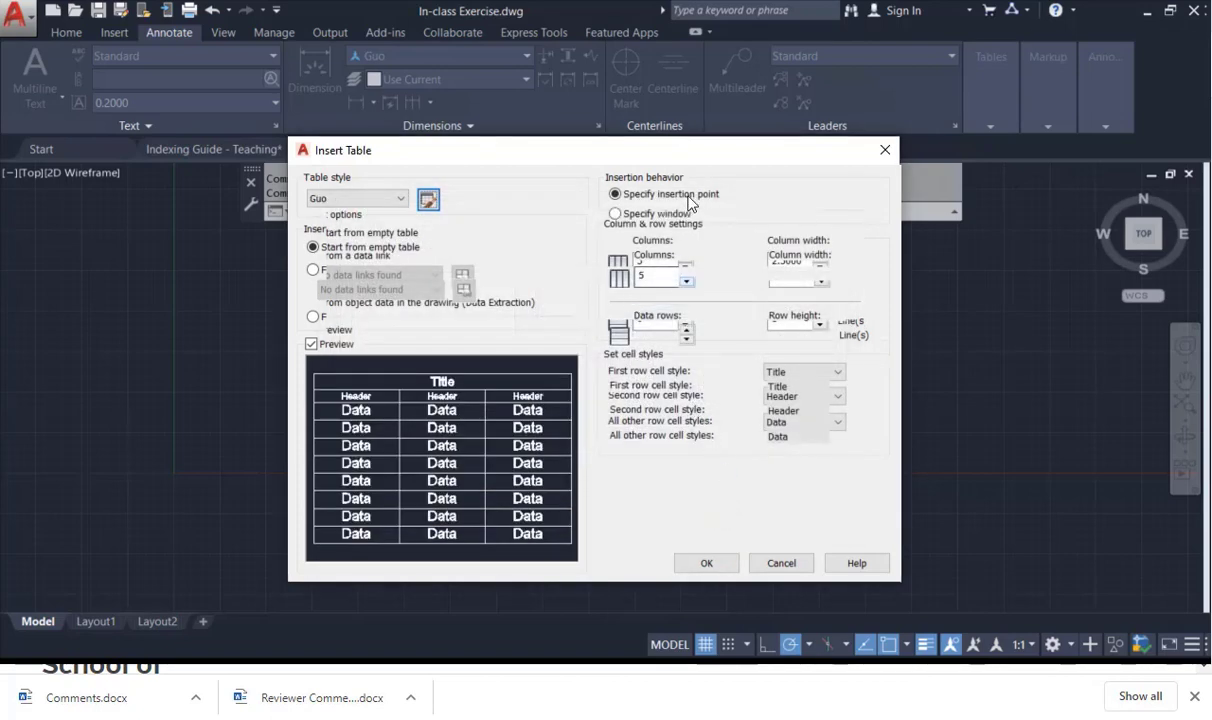
Set the table to 4 columns, keeping Title and Header as the first and second row cell styles.
drag(697, 152, 644, 105)
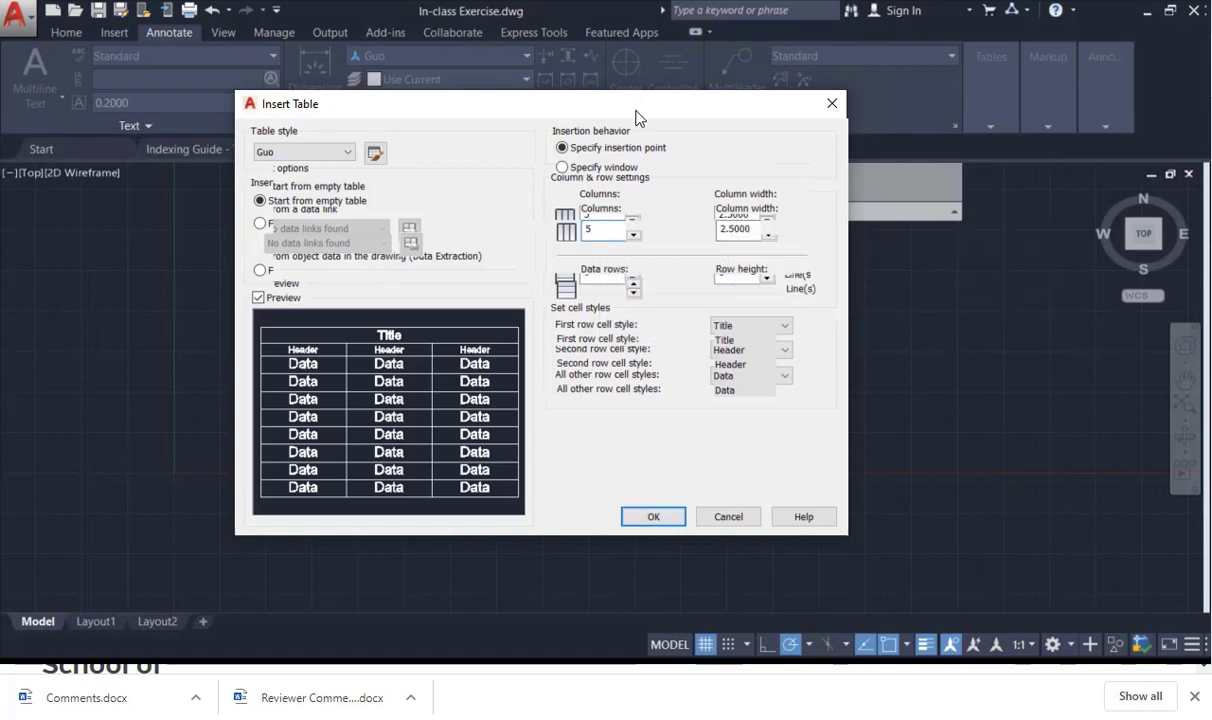
drag(637, 111, 628, 189)
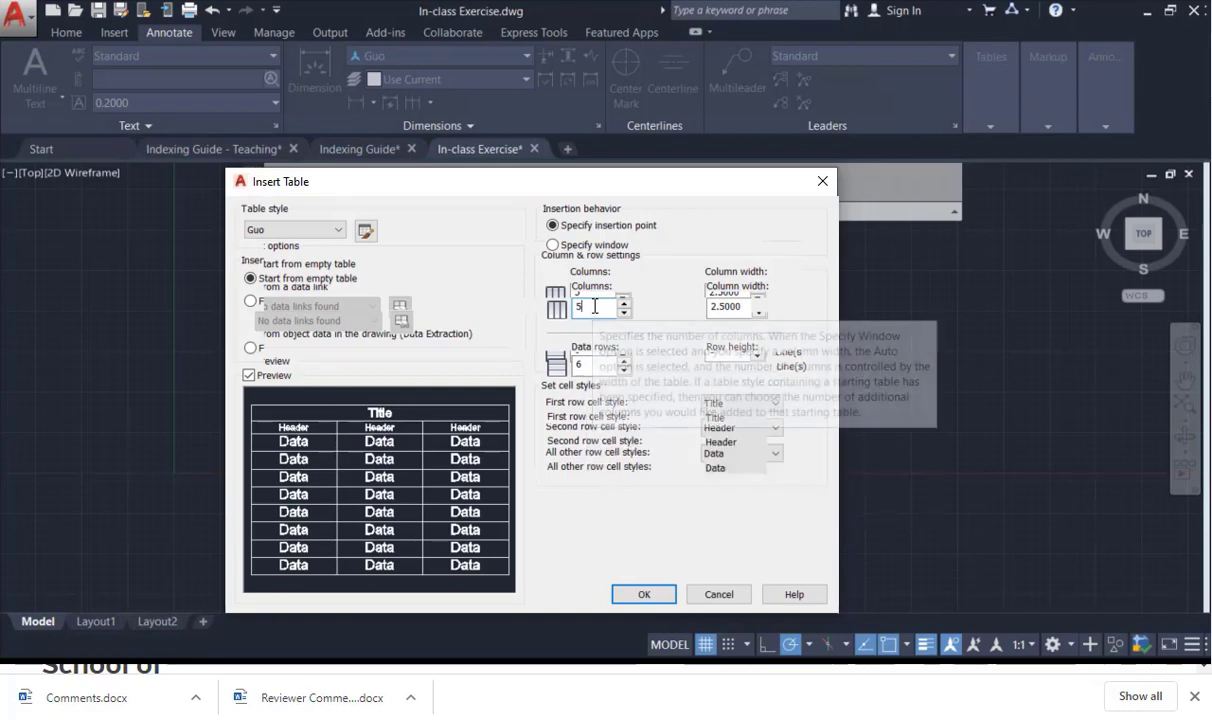
drag(594, 306, 570, 308)
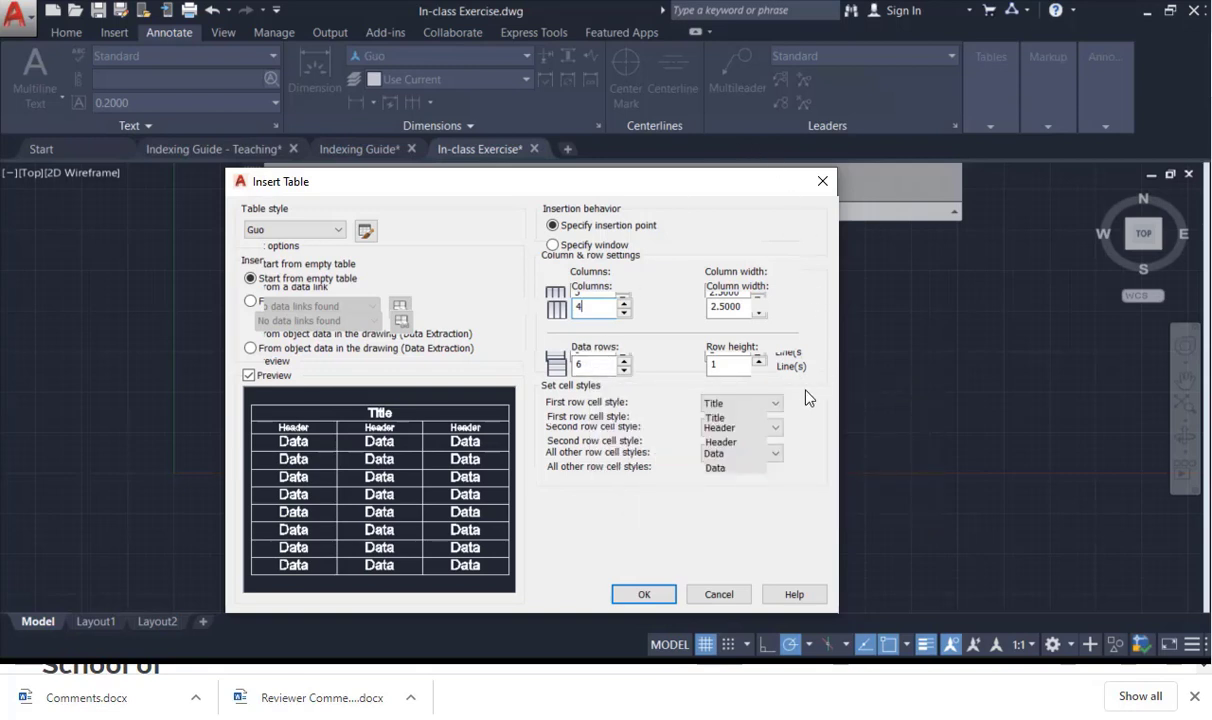
click(775, 405)
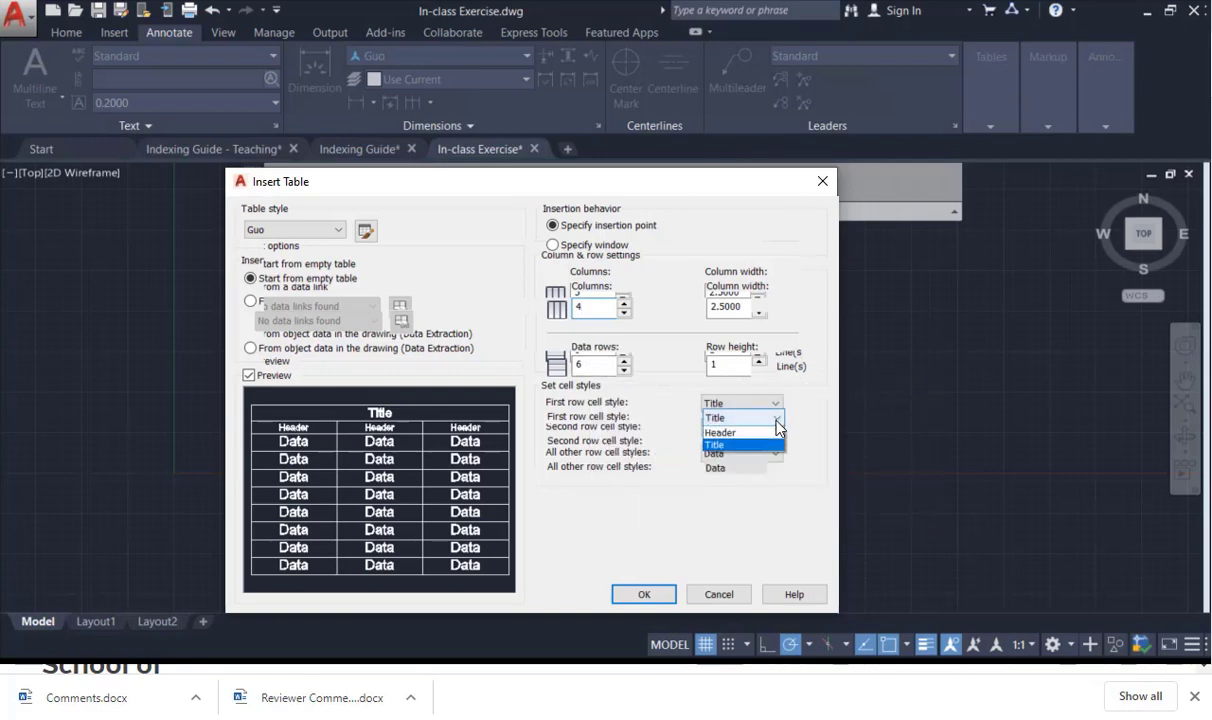
click(798, 414)
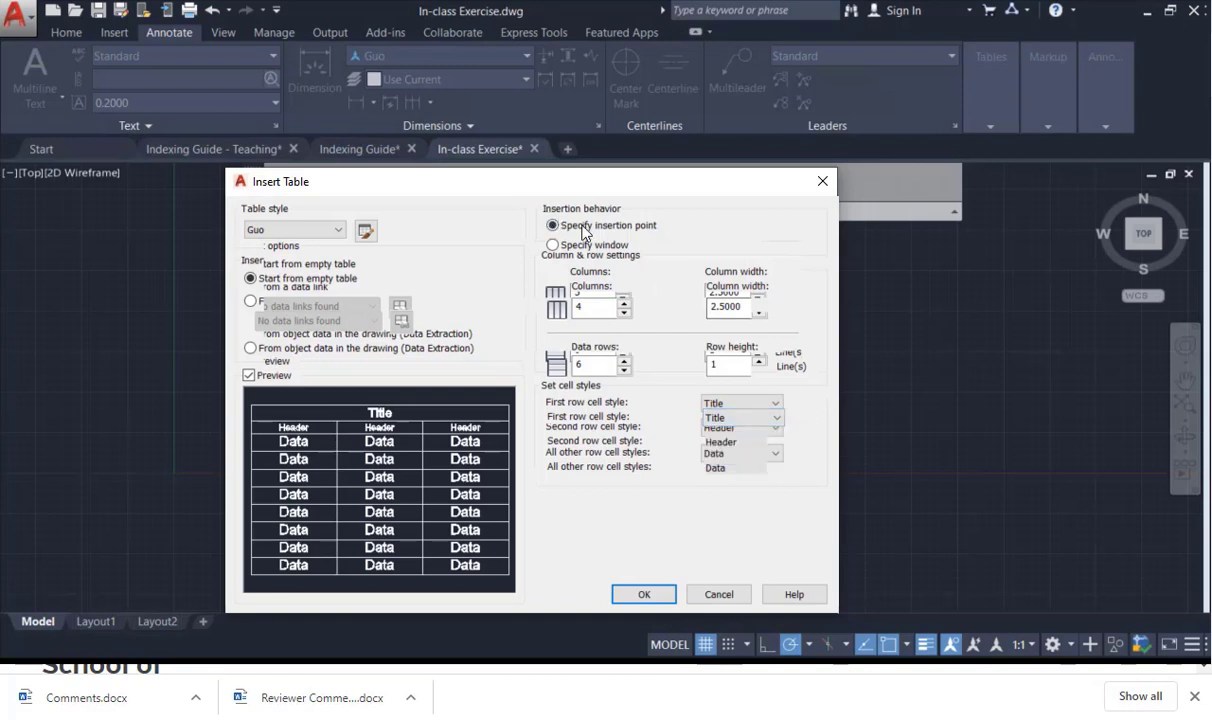
click(725, 441)
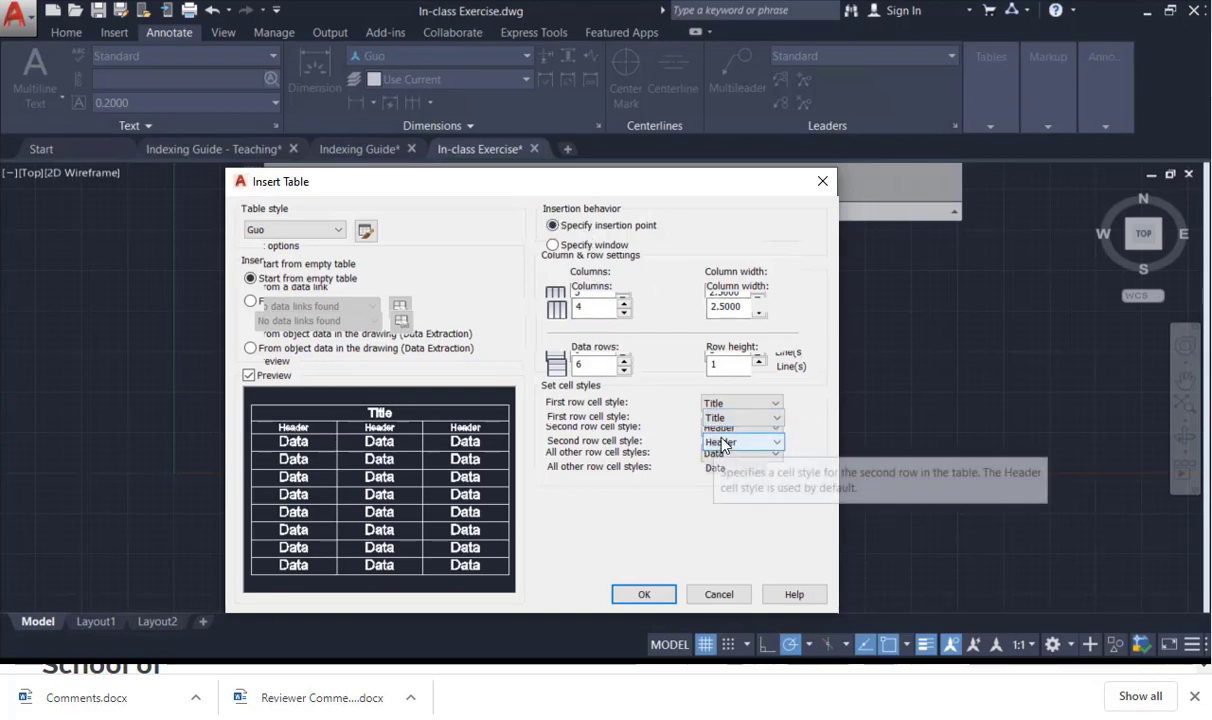
click(733, 441)
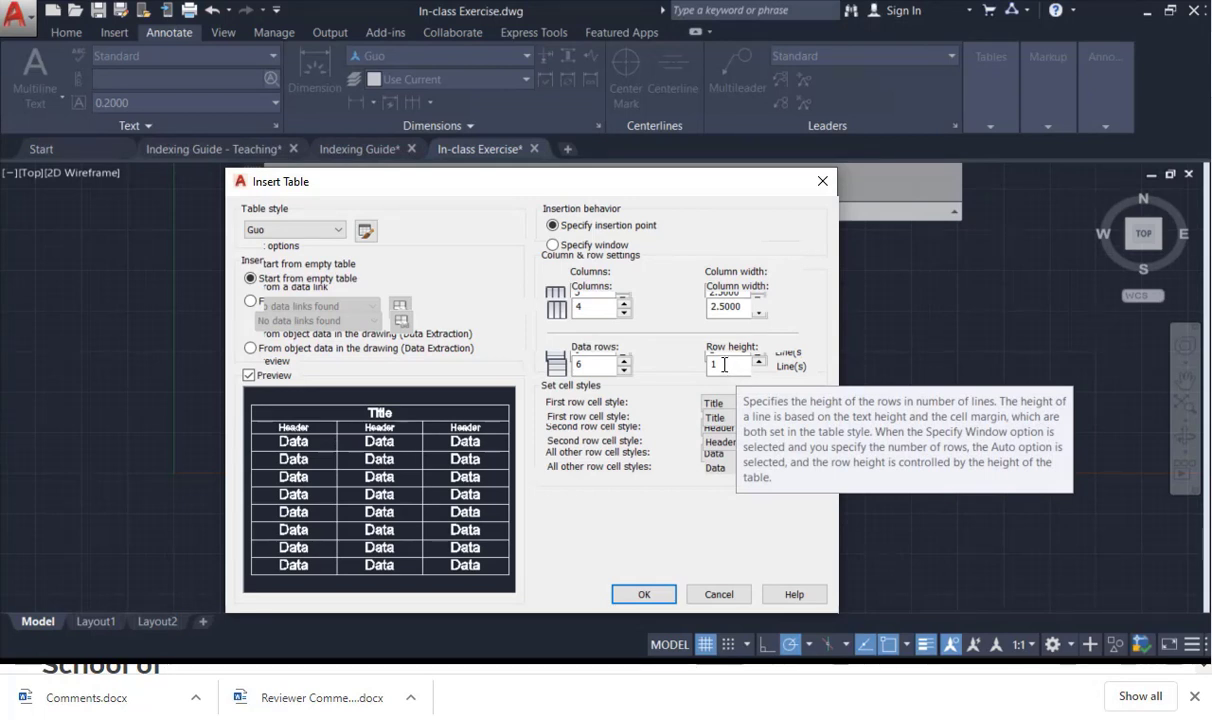
click(640, 595)
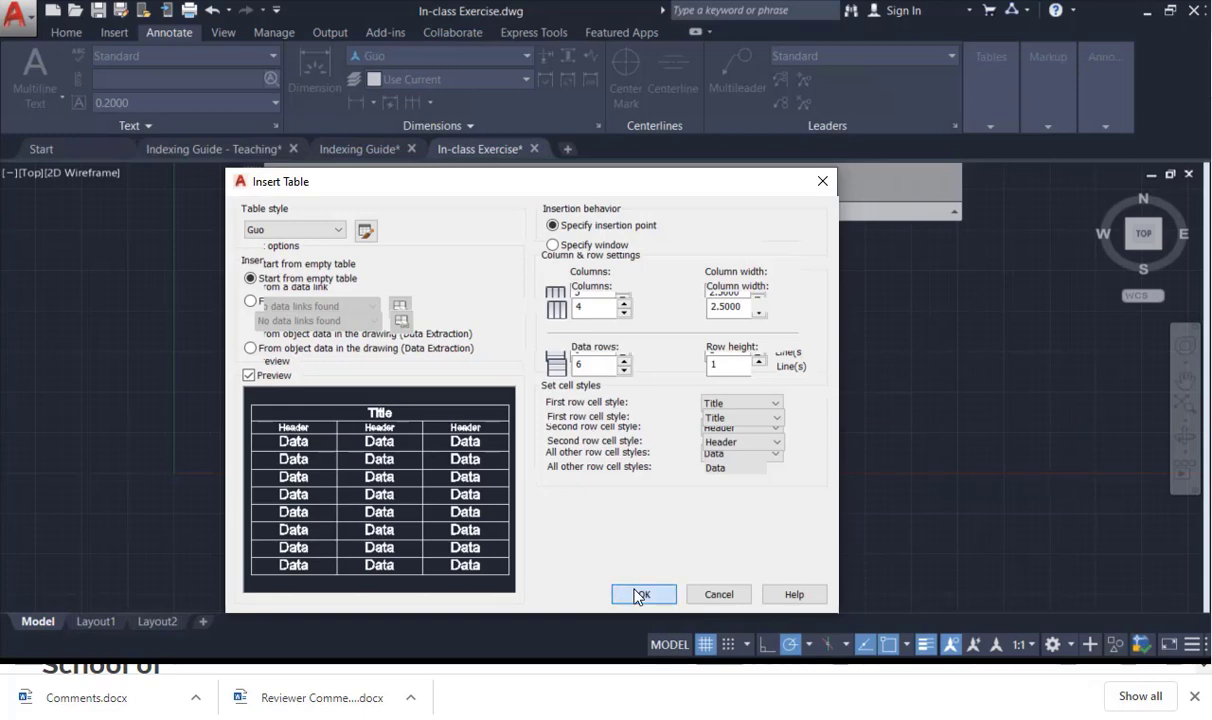
key(Escape)
click(336, 250)
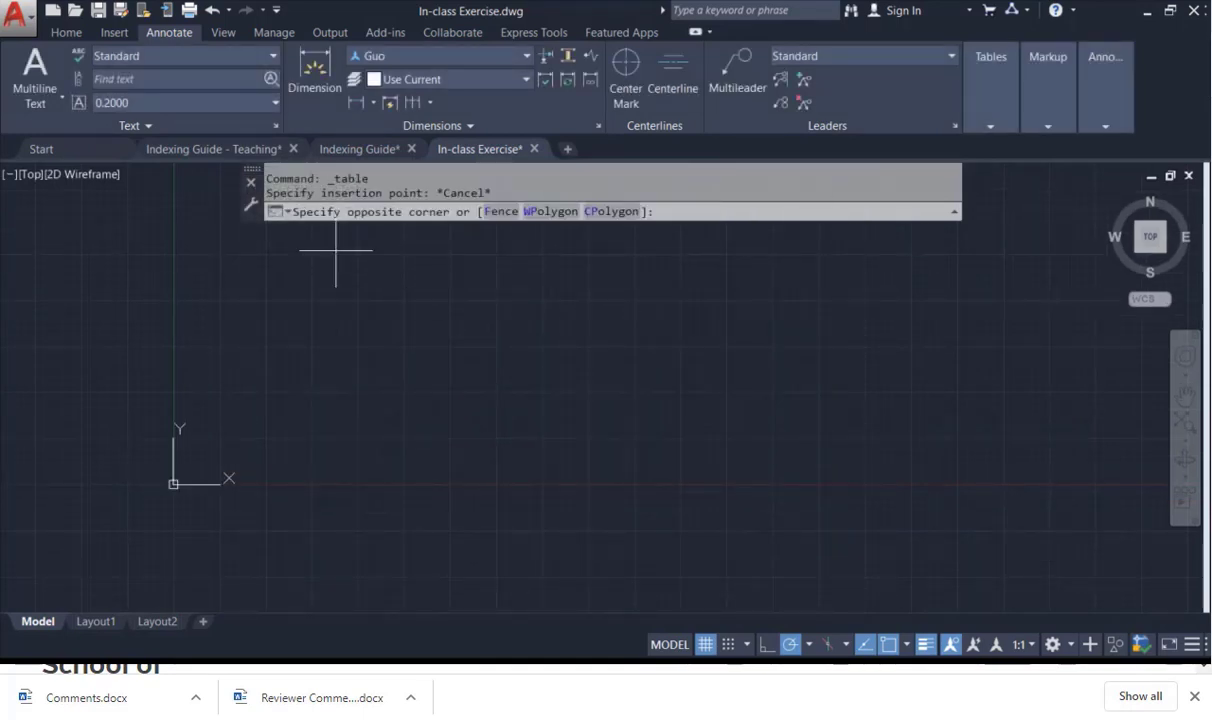
key(Escape)
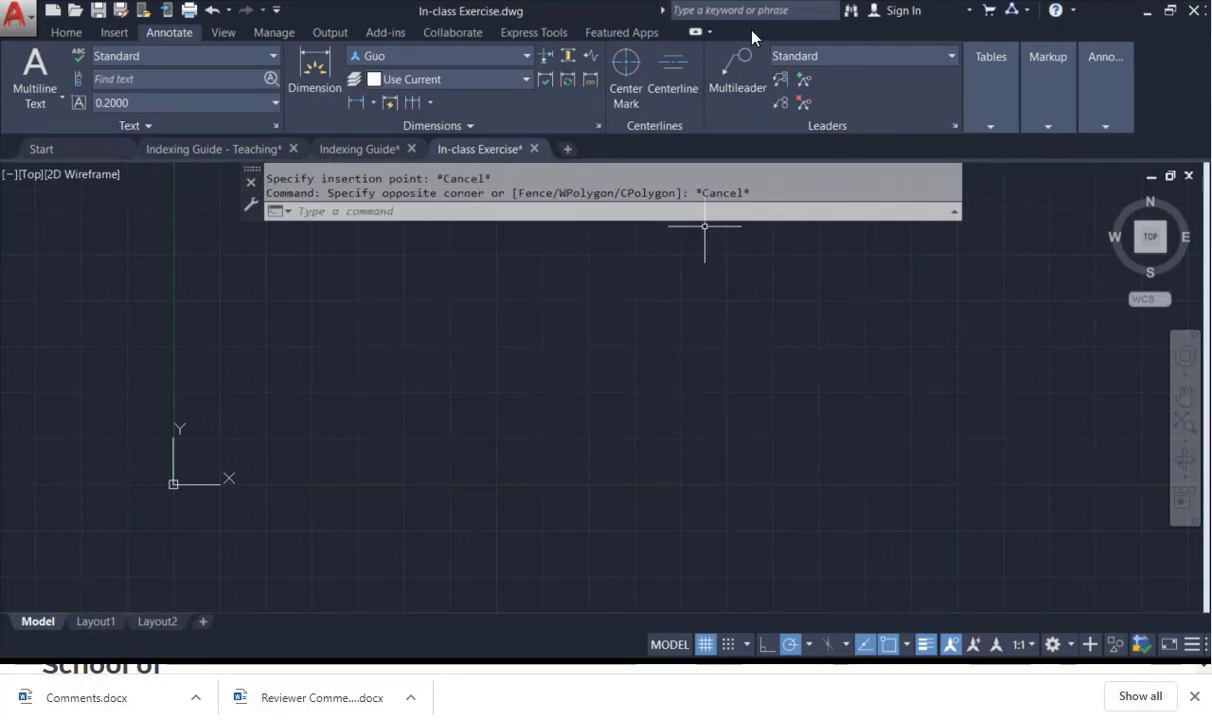
Insert an empty table with 4 columns and 6 data rows at insertion point 0,0, leaving its title cell blank.
click(990, 124)
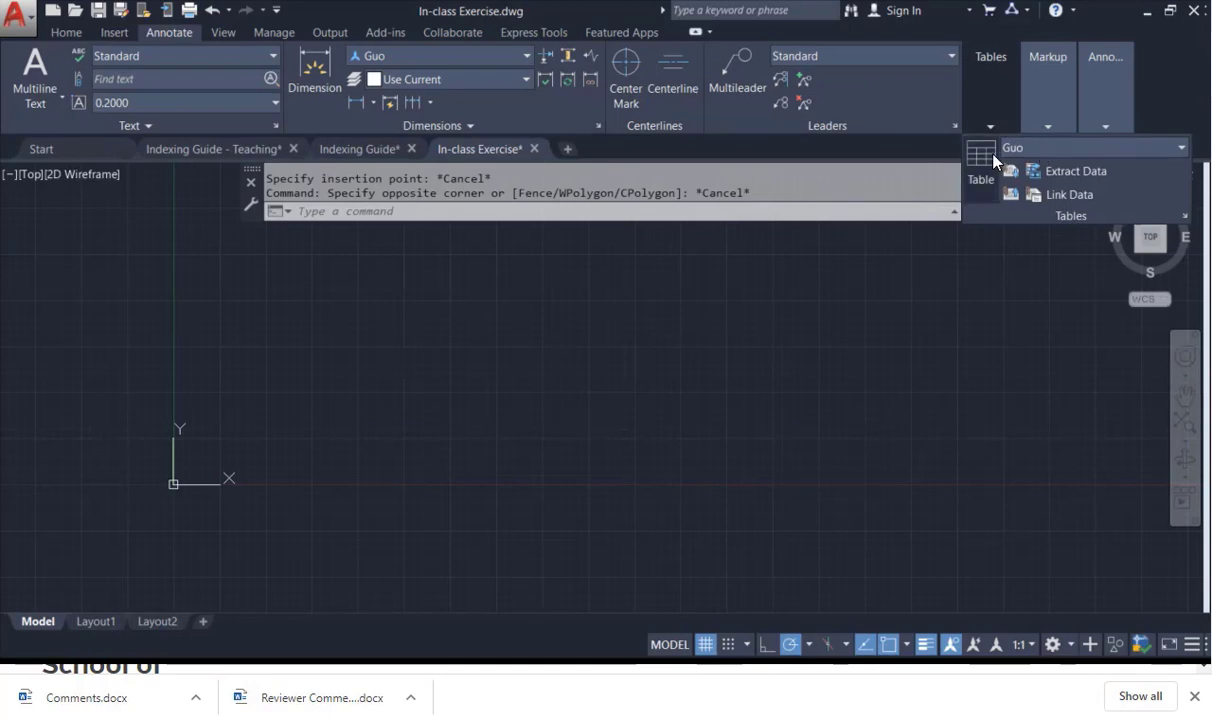
click(978, 162)
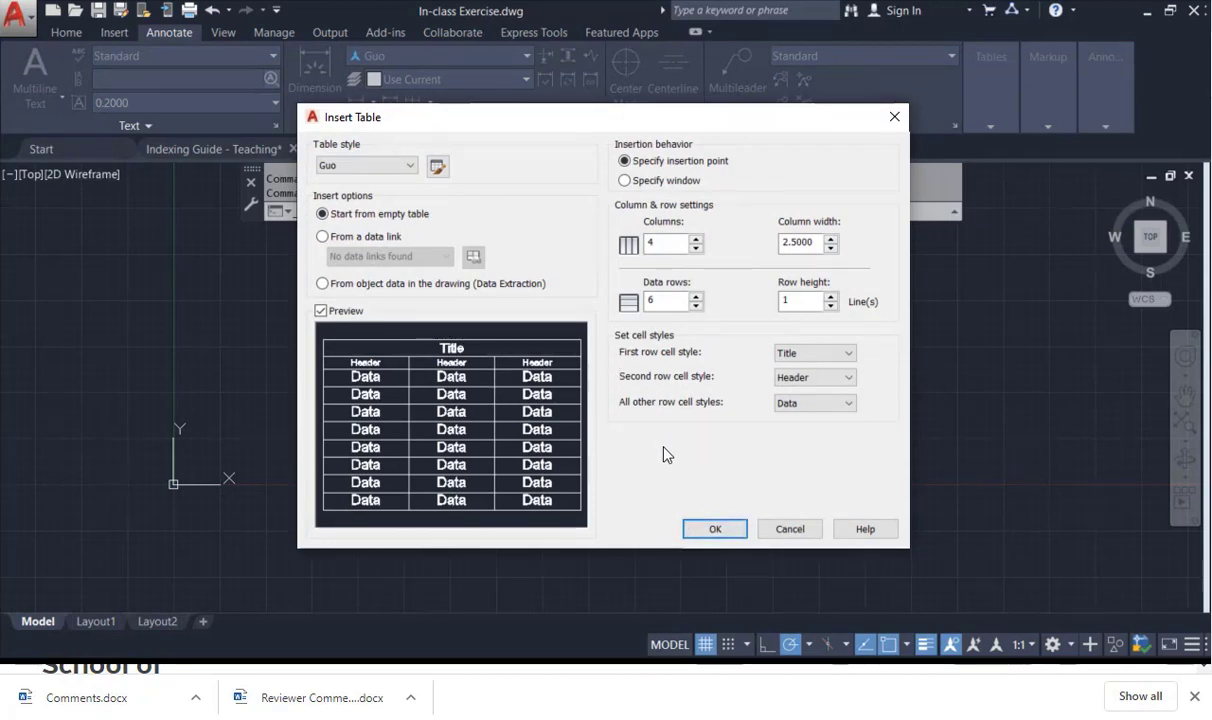
click(712, 529)
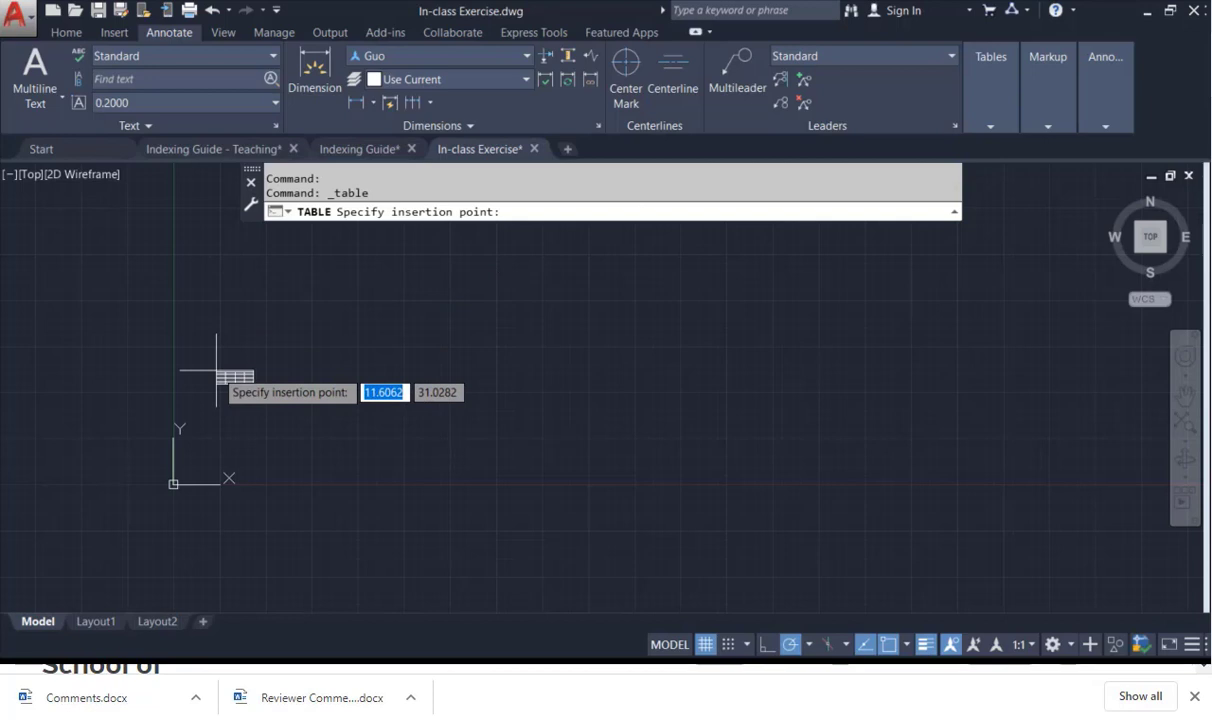
text(0)
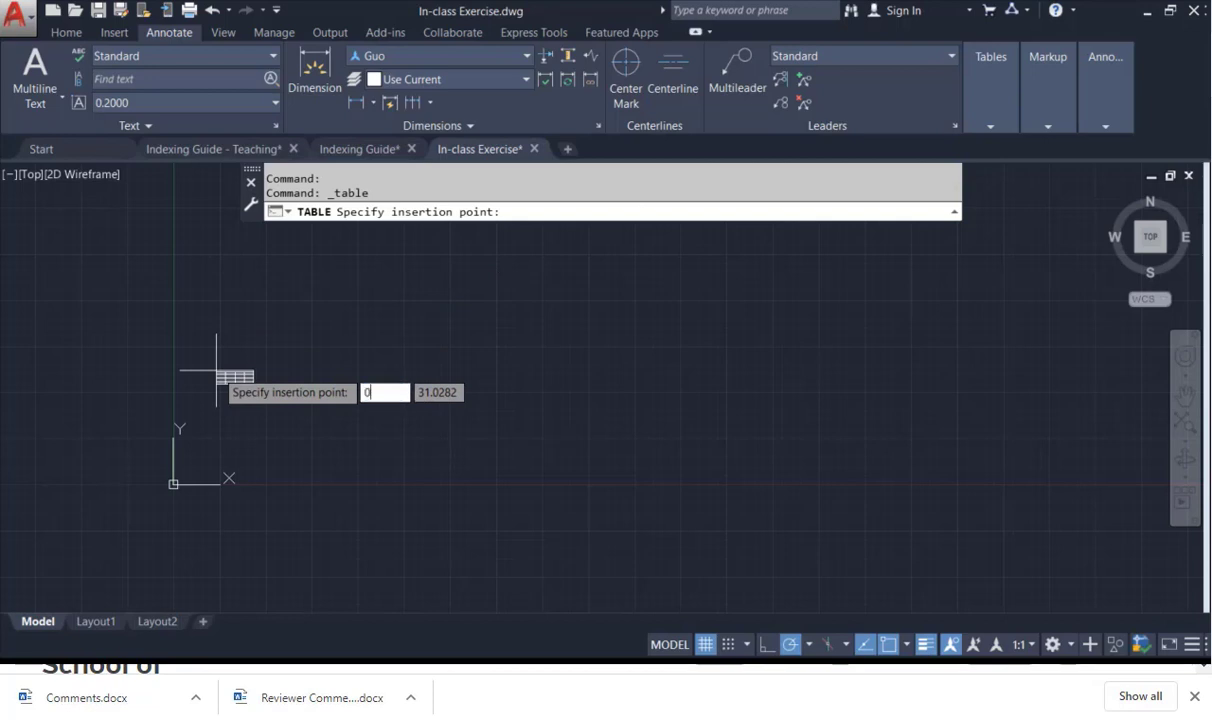
key(Tab)
text(0)
key(Return)
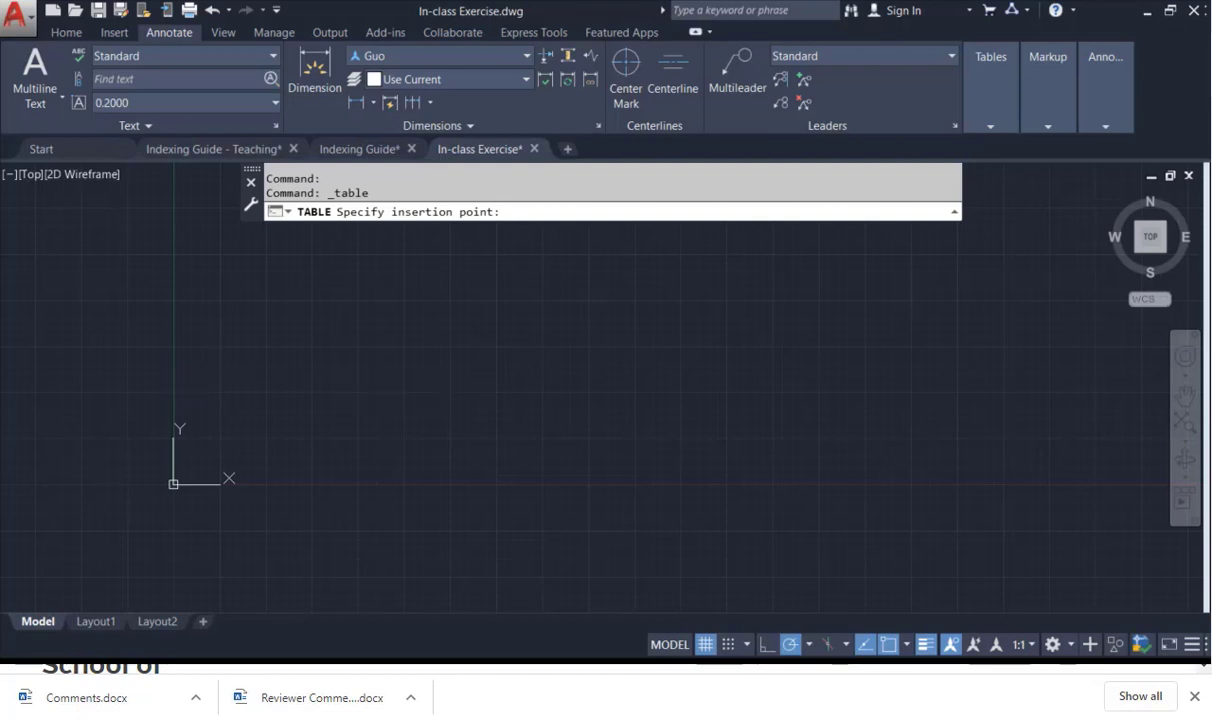
scroll(199, 508, up, 6)
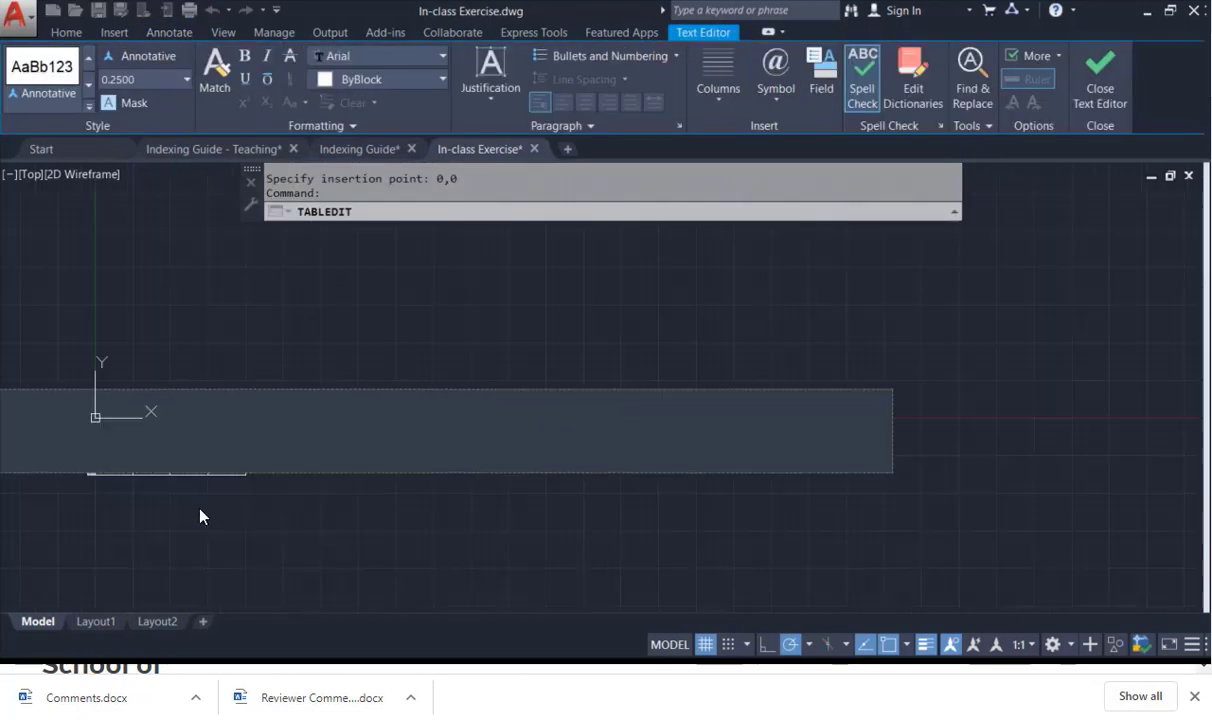
middle_drag(262, 510, 498, 487)
click(360, 506)
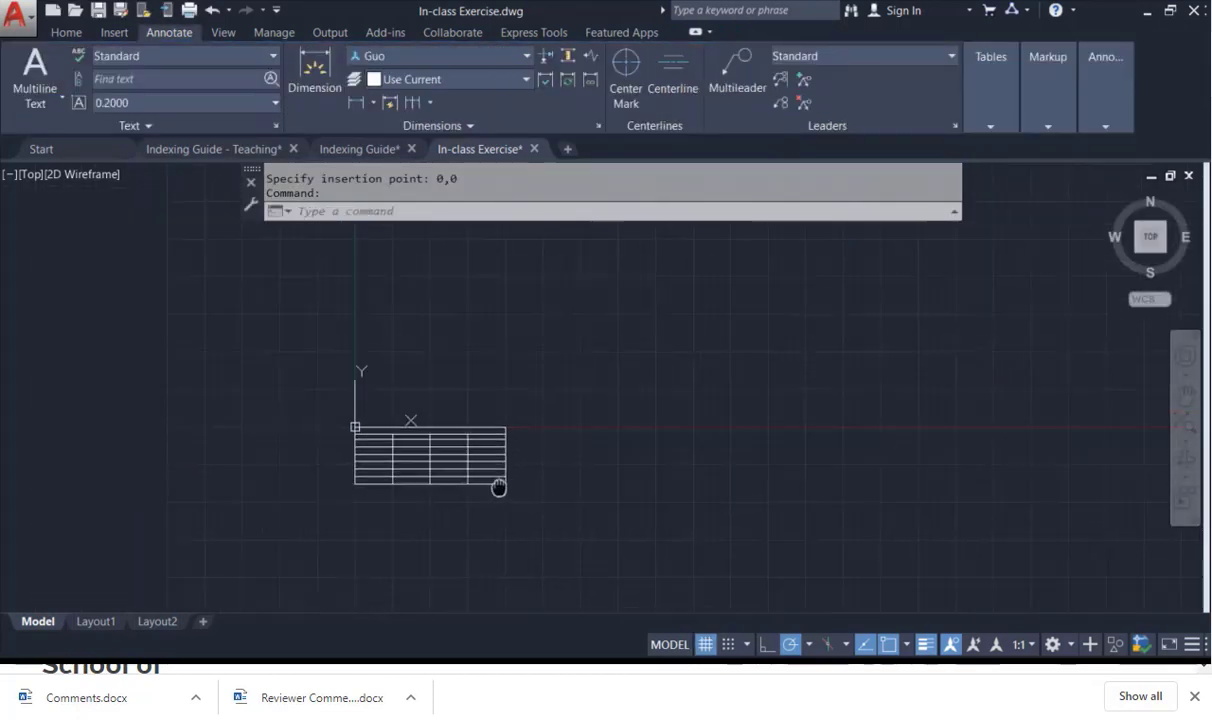
Try to adjust the width of column A at its boundary with column B in the column header strip.
scroll(433, 411, up, 6)
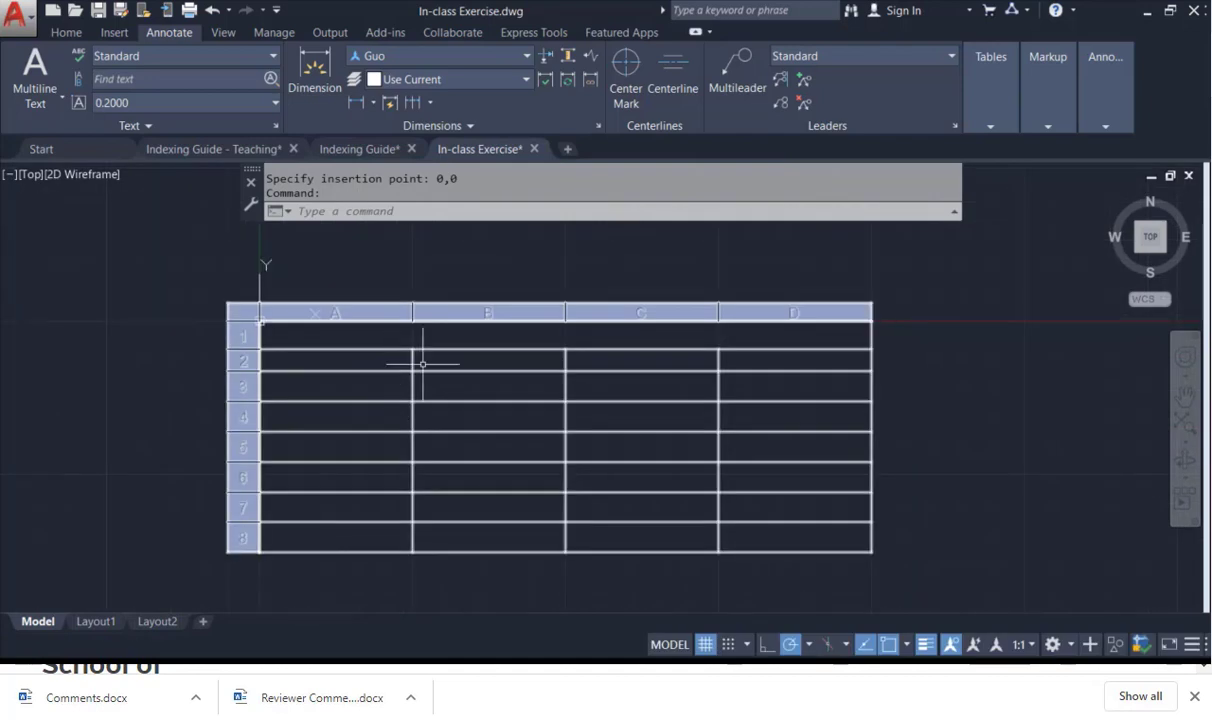
scroll(833, 420, up, 2)
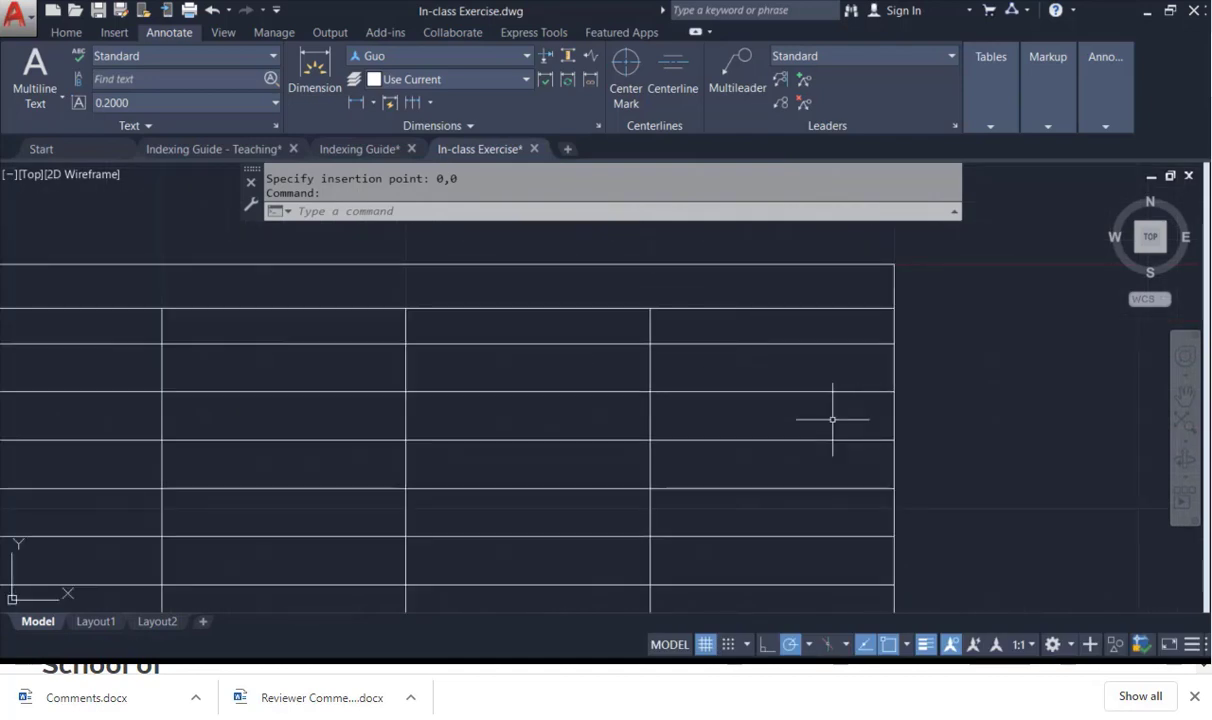
scroll(901, 411, down, 2)
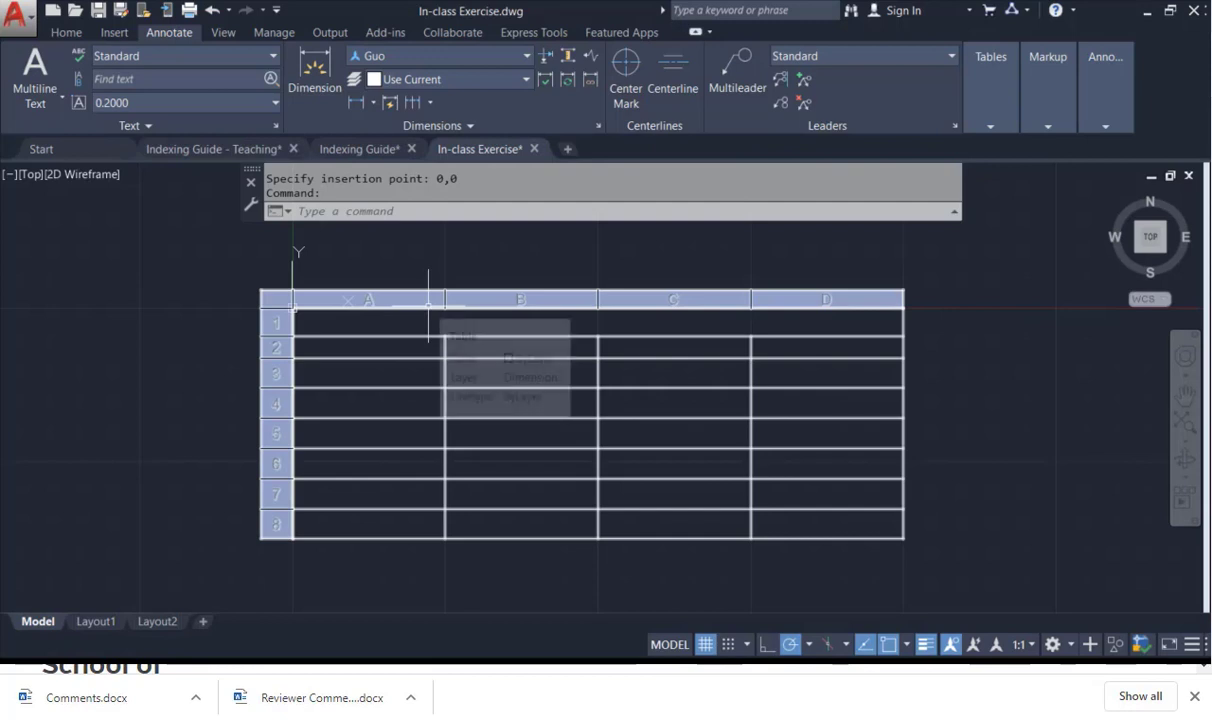
click(428, 305)
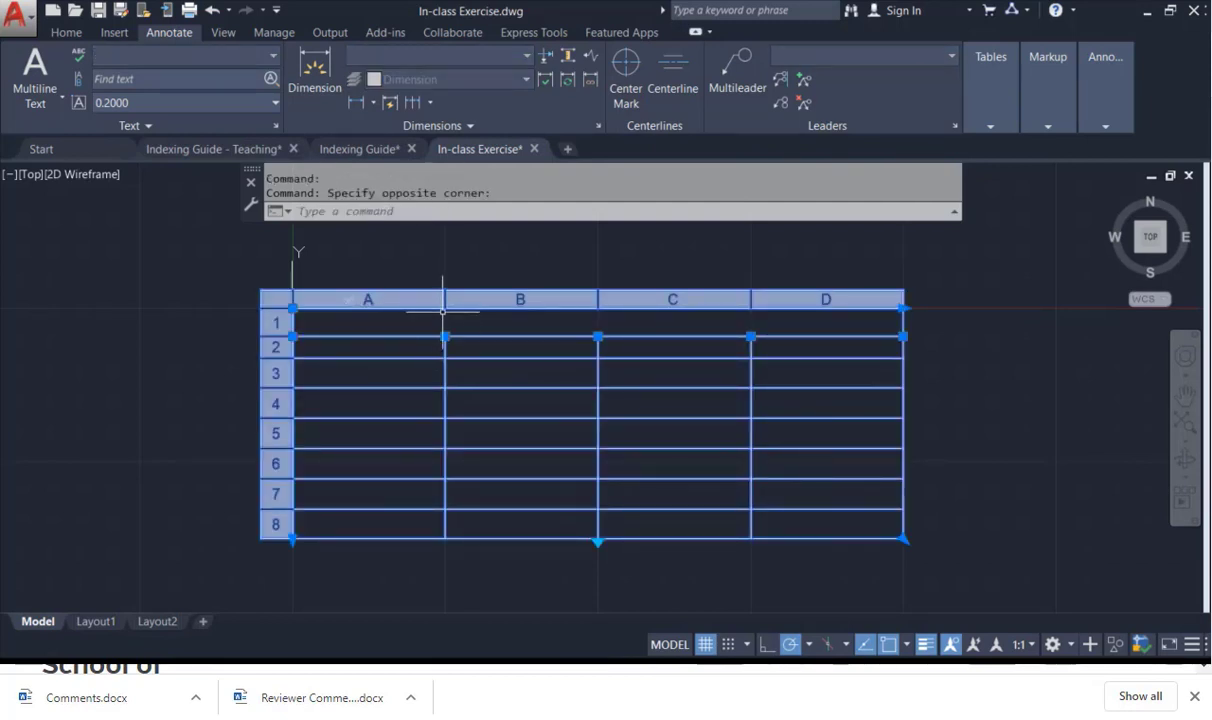
click(444, 300)
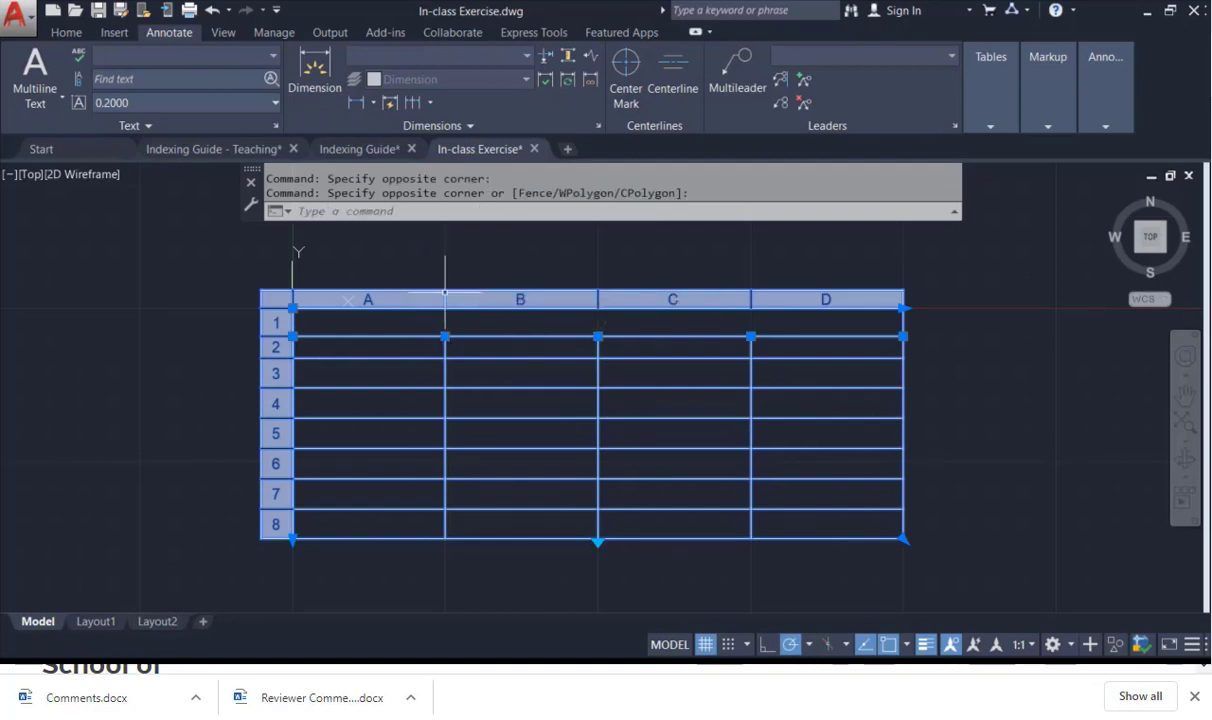
click(441, 294)
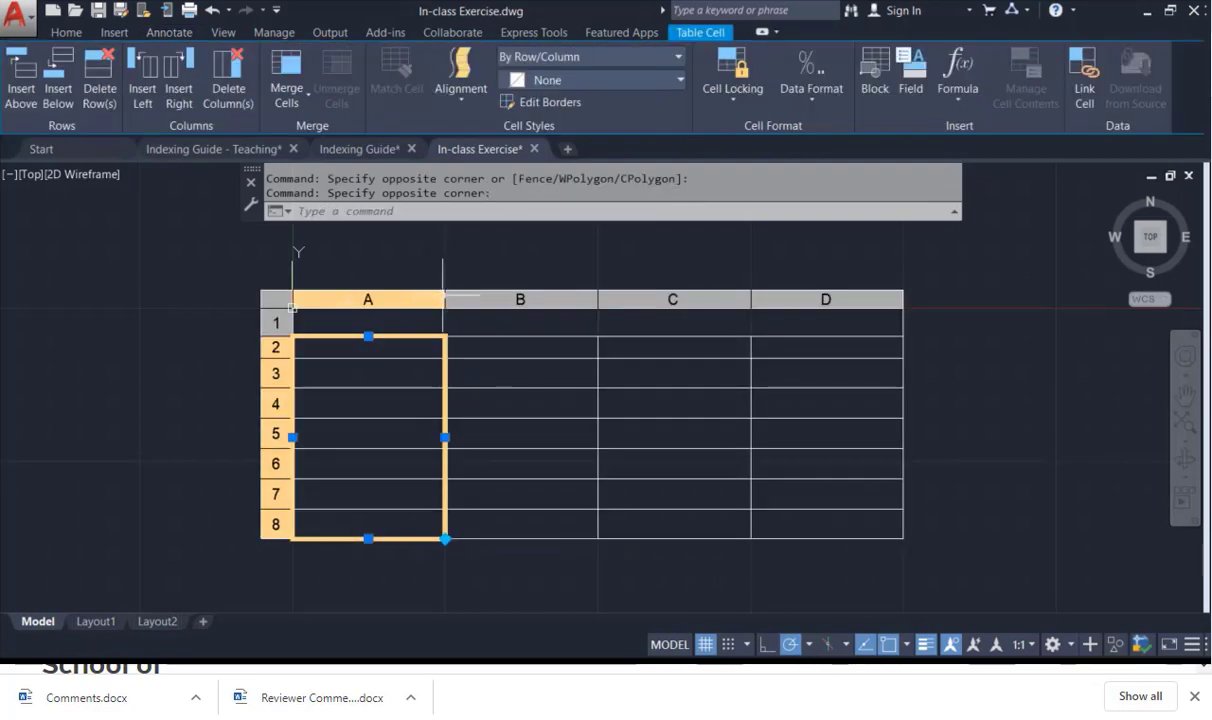
drag(444, 295, 510, 323)
double_click(446, 300)
key(Escape)
click(392, 342)
key(Escape)
Try to pick the dividing line between columns A and B with crossing and window selections.
click(487, 252)
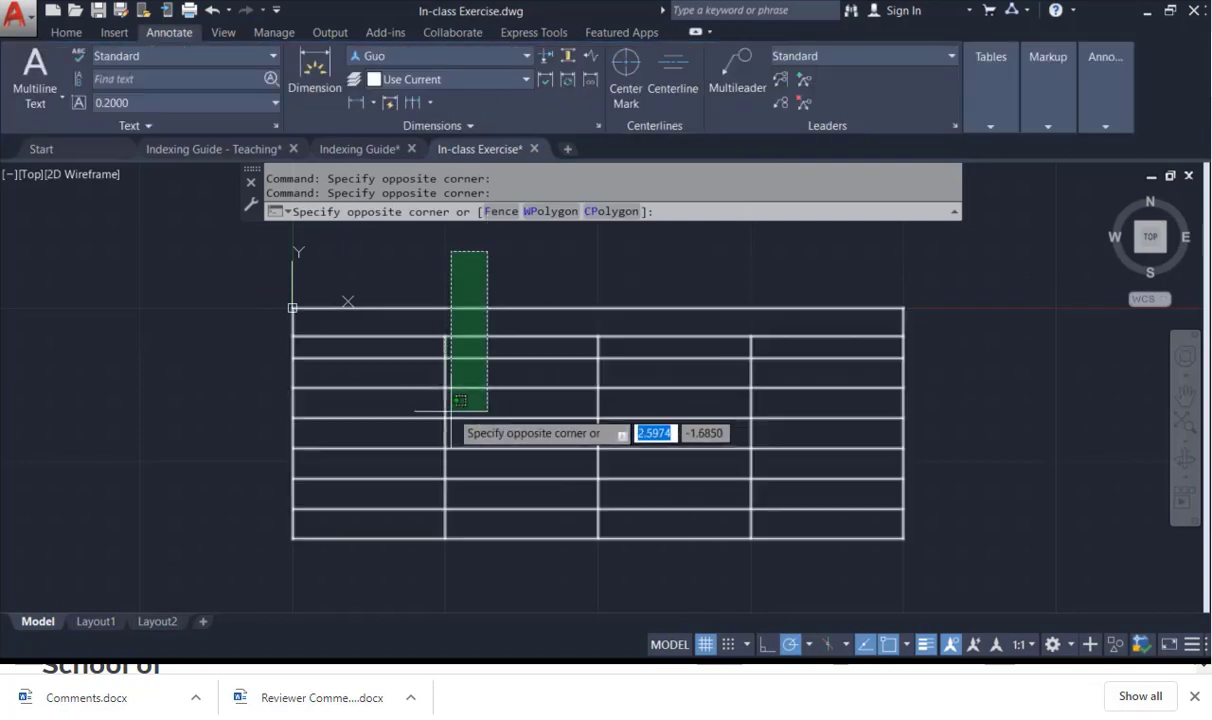
click(444, 391)
double_click(448, 376)
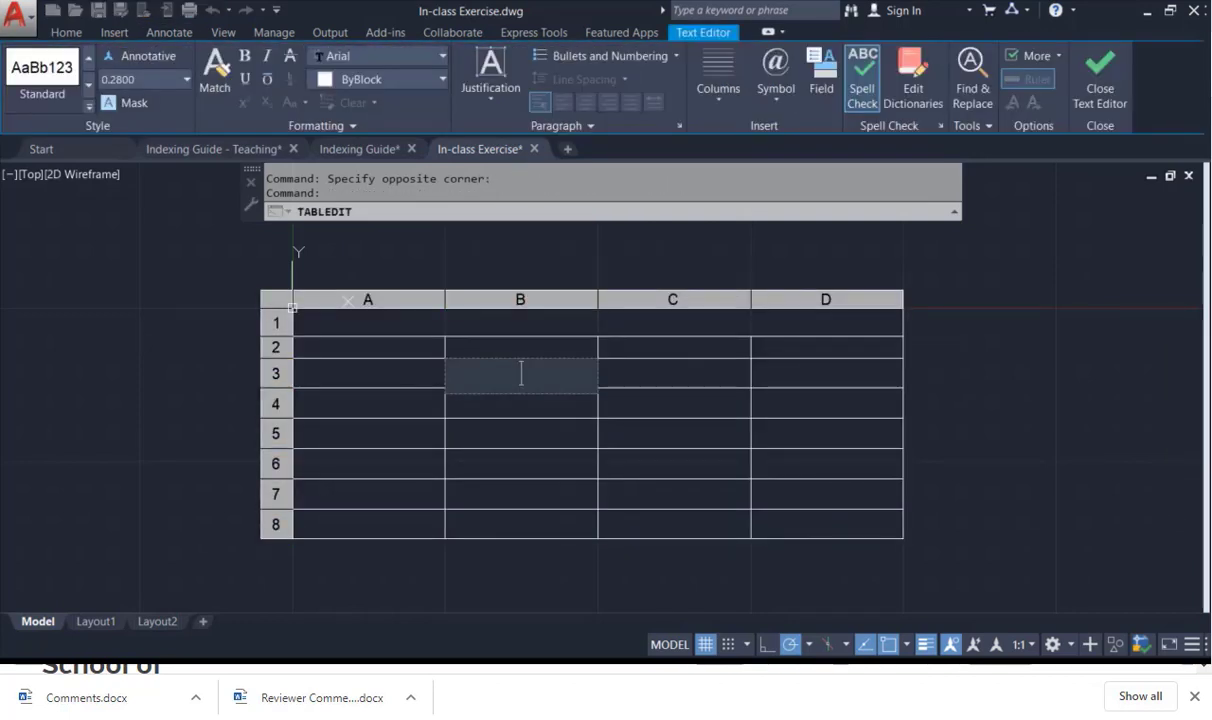
key(Escape)
click(400, 262)
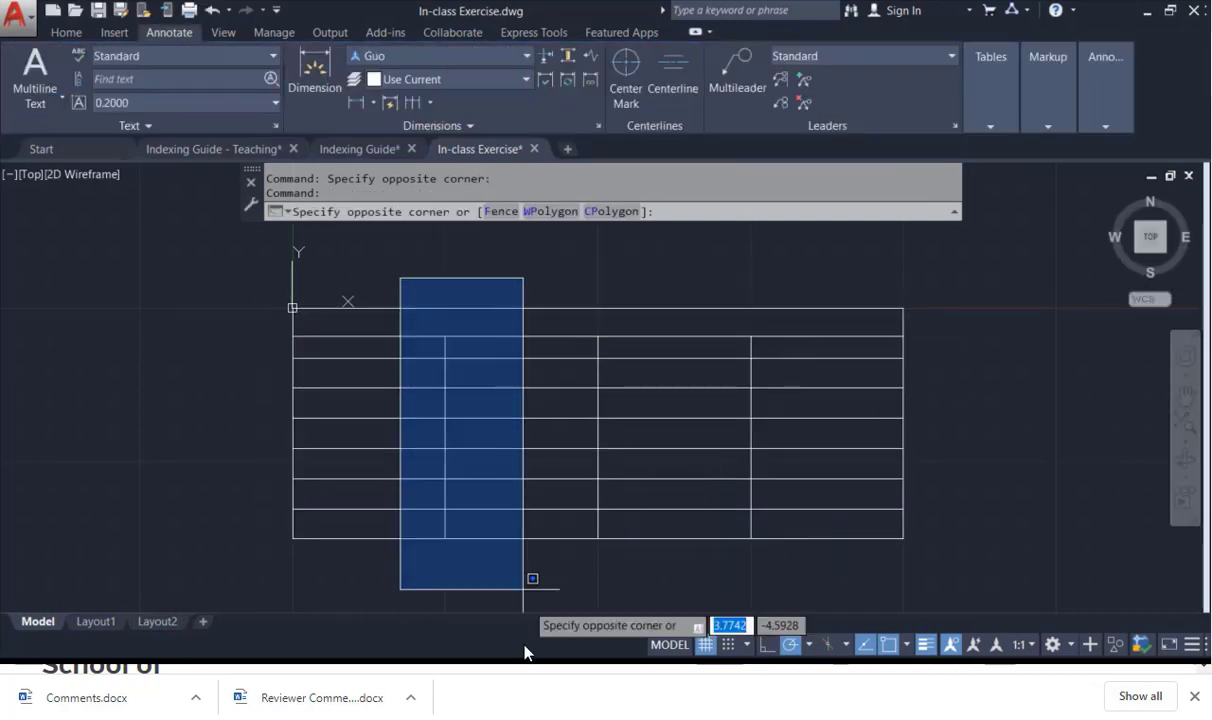
click(453, 580)
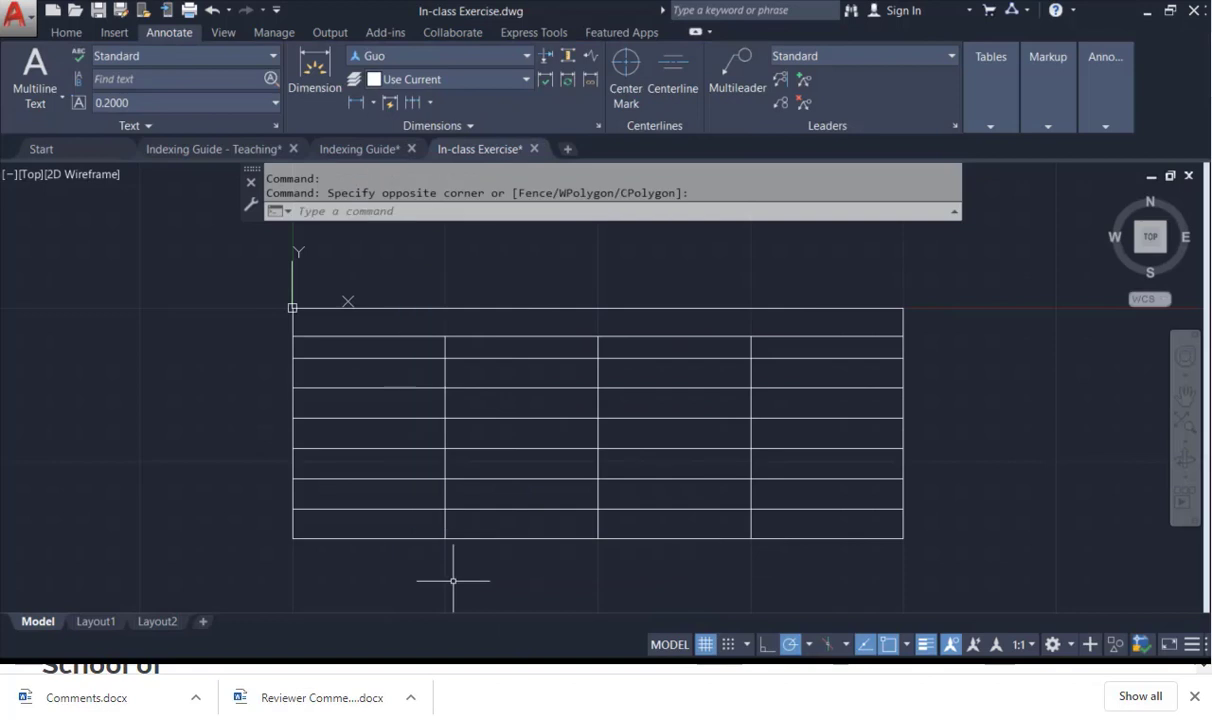
Try to pick the divider between columns A and B from inside the selected table, at rows 7 and 2.
click(447, 506)
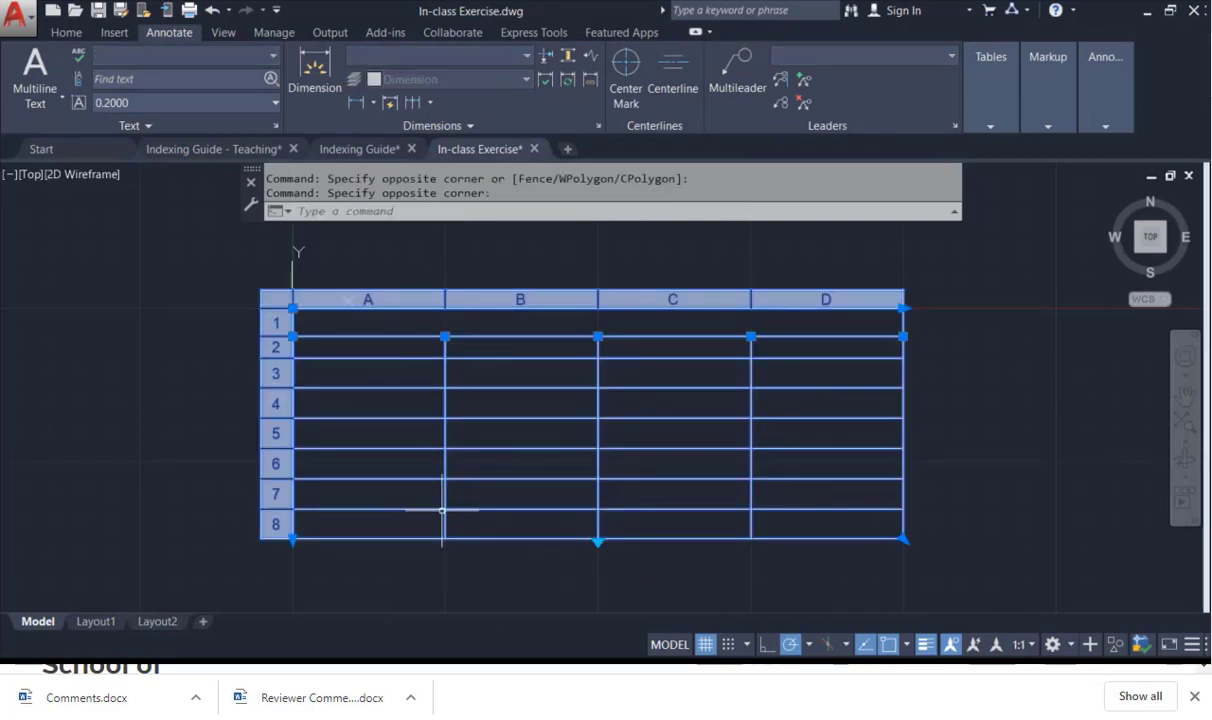
click(446, 490)
click(502, 484)
click(441, 344)
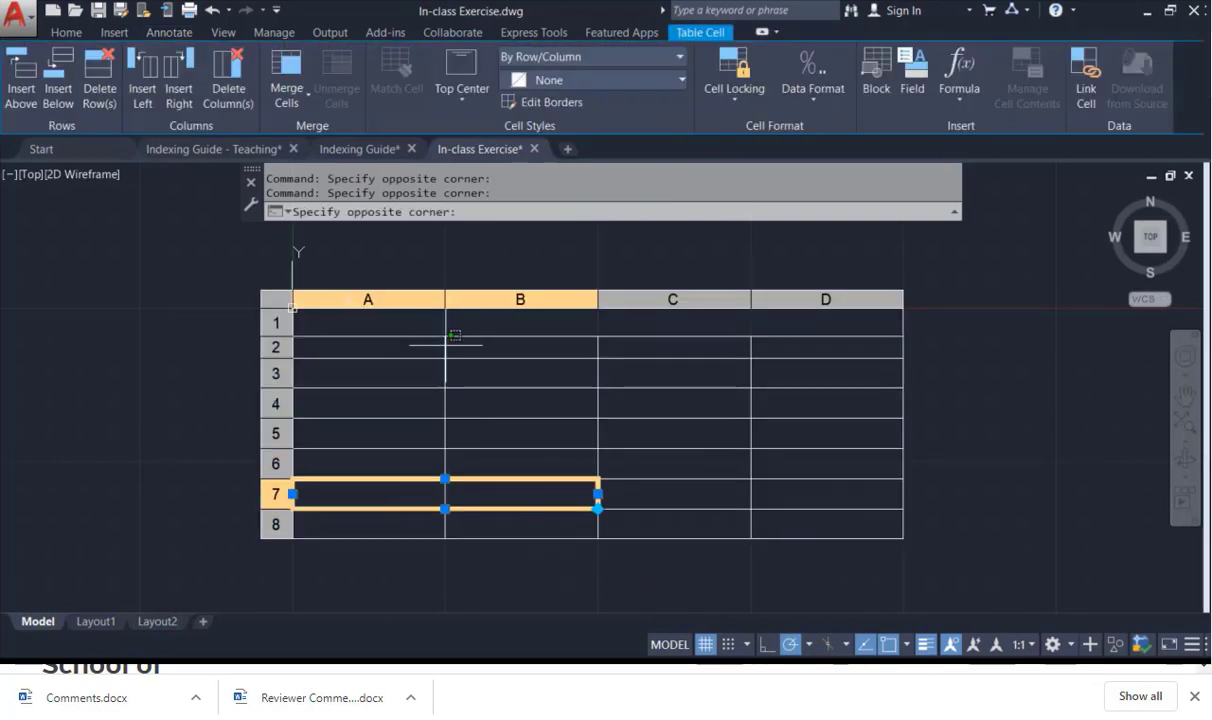
click(445, 345)
Try to stretch the divider between columns A and B upward to the table's top edge.
click(373, 254)
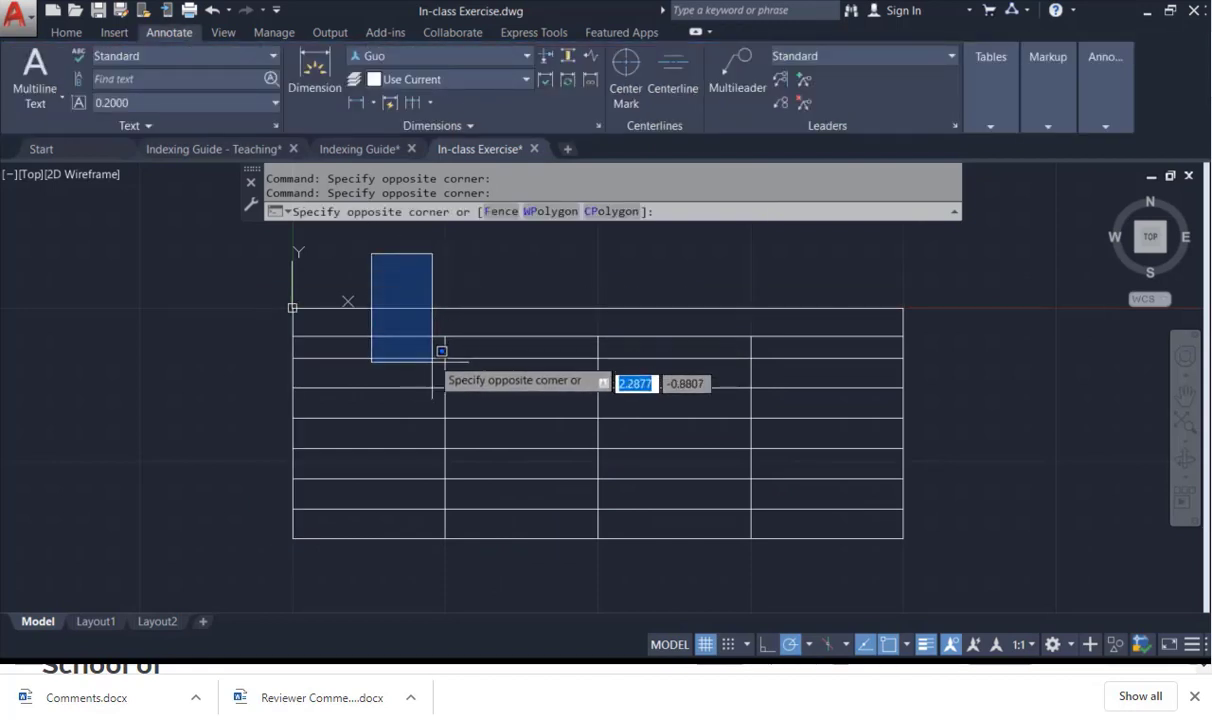
click(434, 359)
click(441, 307)
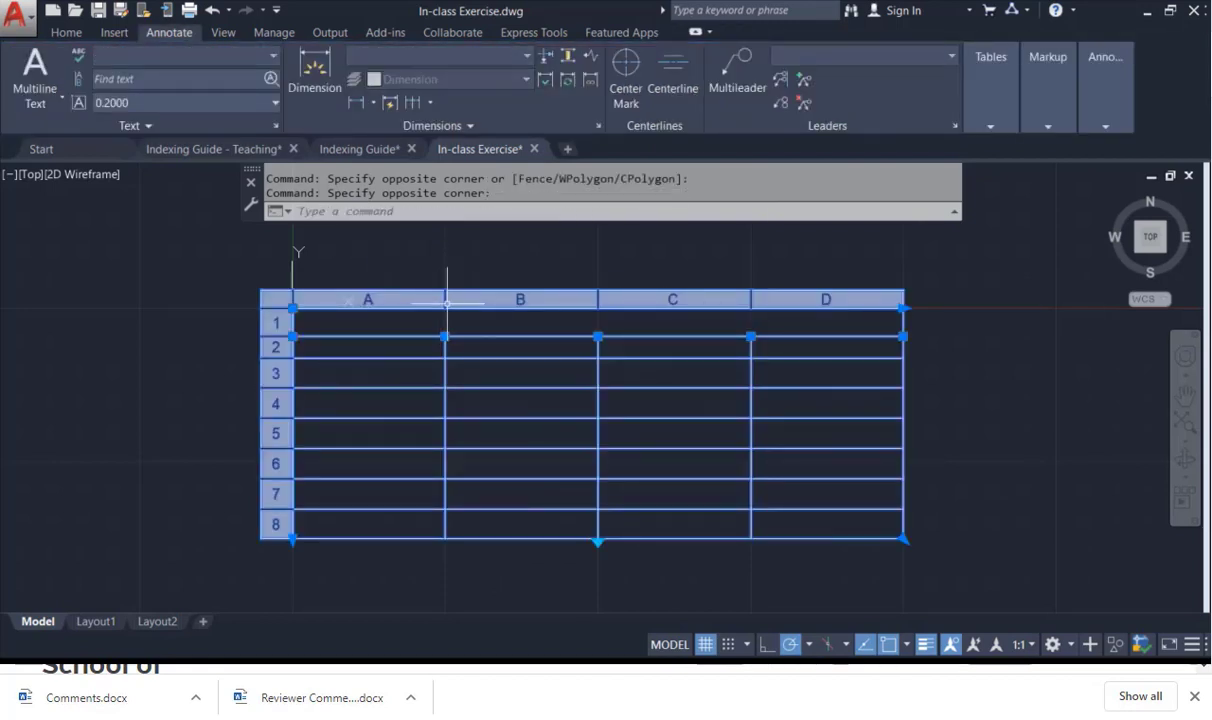
click(445, 336)
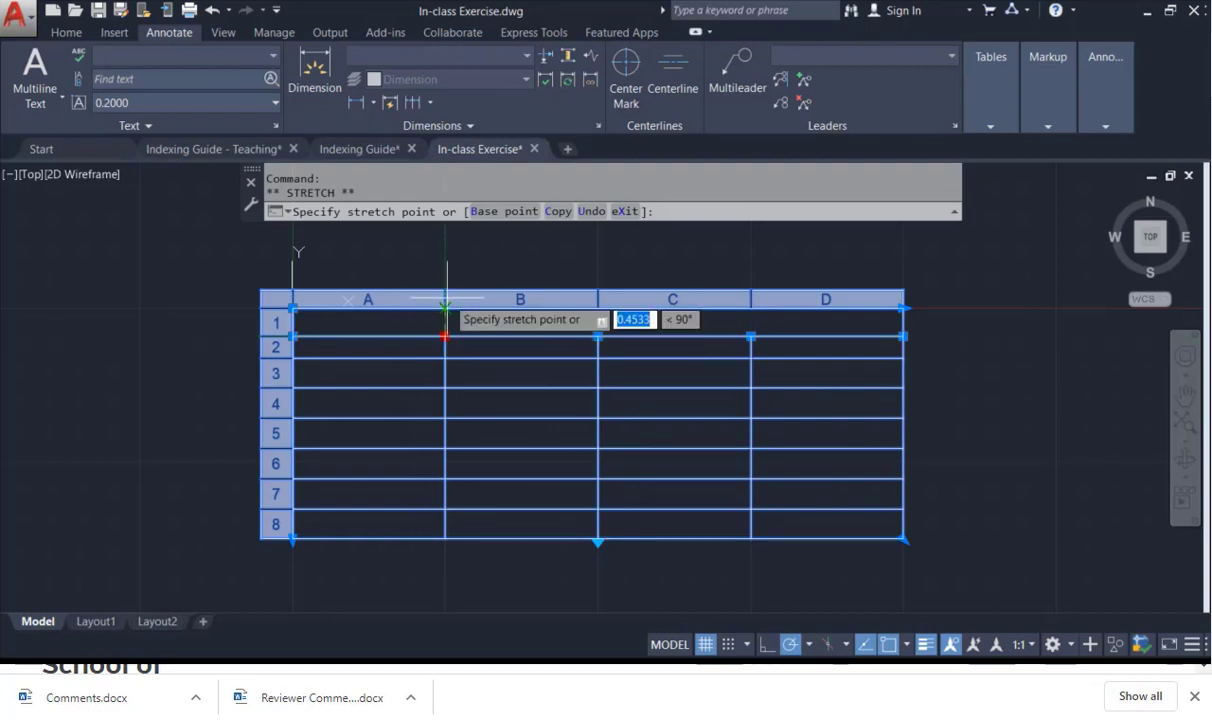
click(445, 308)
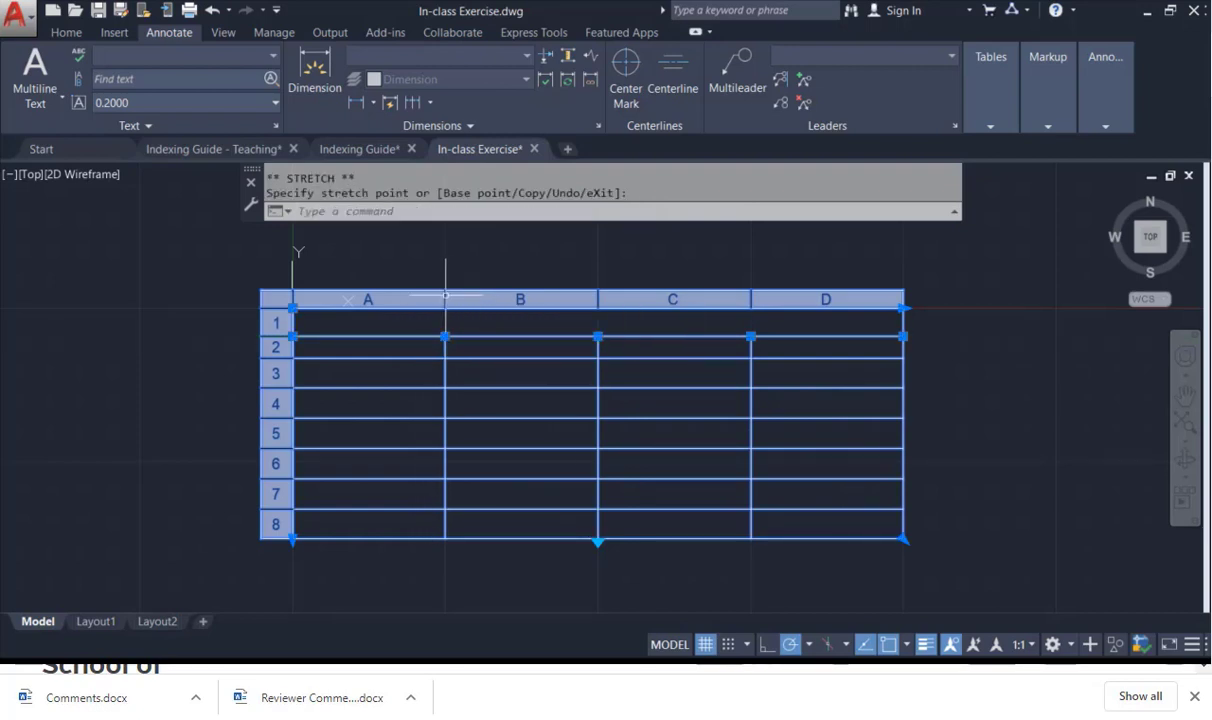
Check the row operations available for row 4, leave them unapplied and deselect the table.
click(279, 400)
right_click(280, 402)
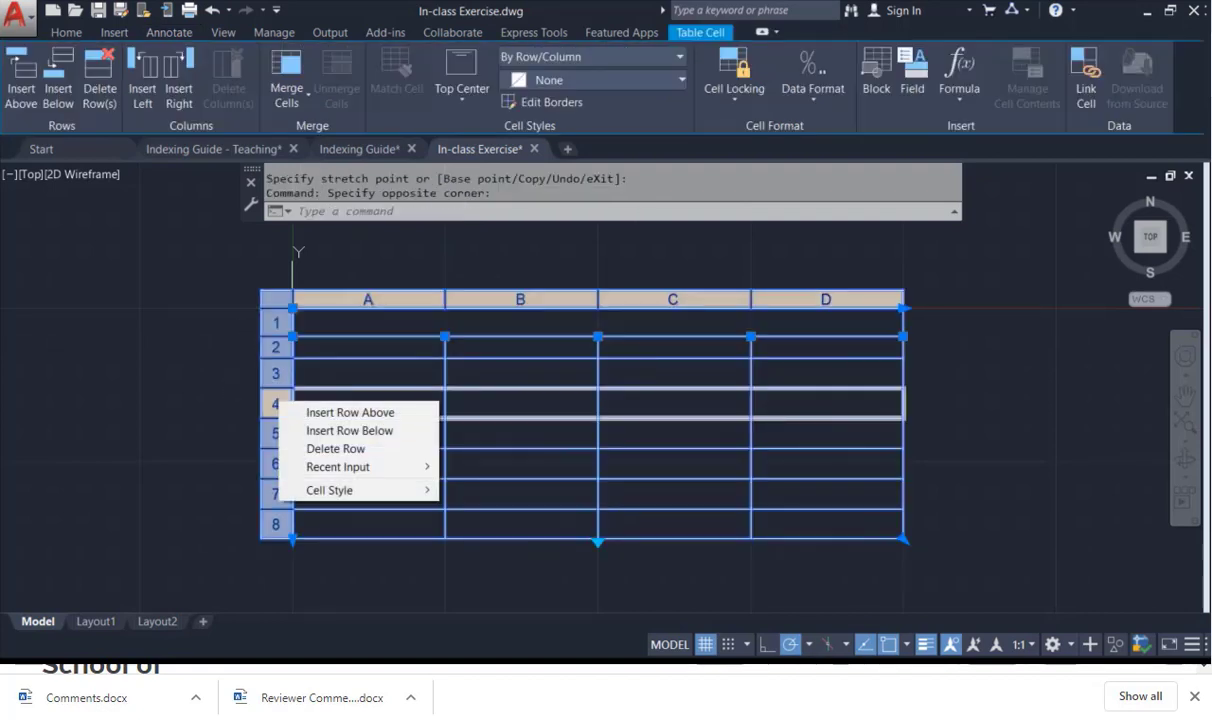
click(183, 303)
click(406, 269)
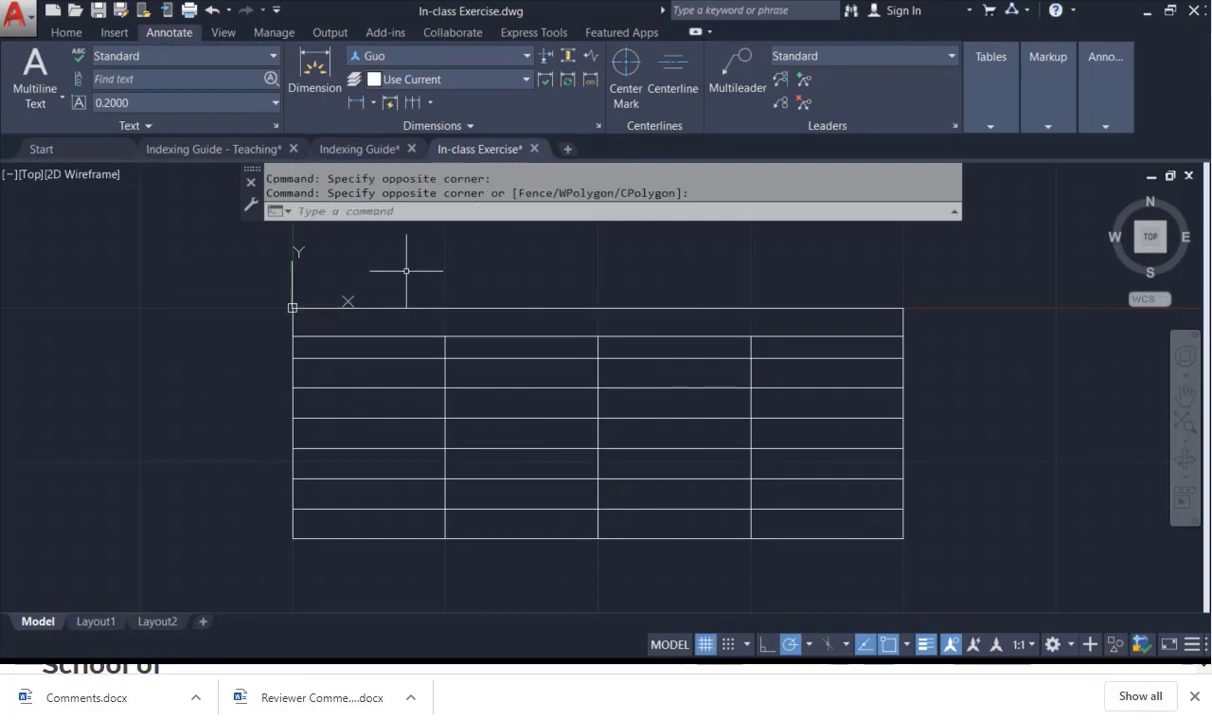
Try to pick the divider between columns A and B by selecting column B and cells B5 and B2.
click(452, 337)
click(444, 307)
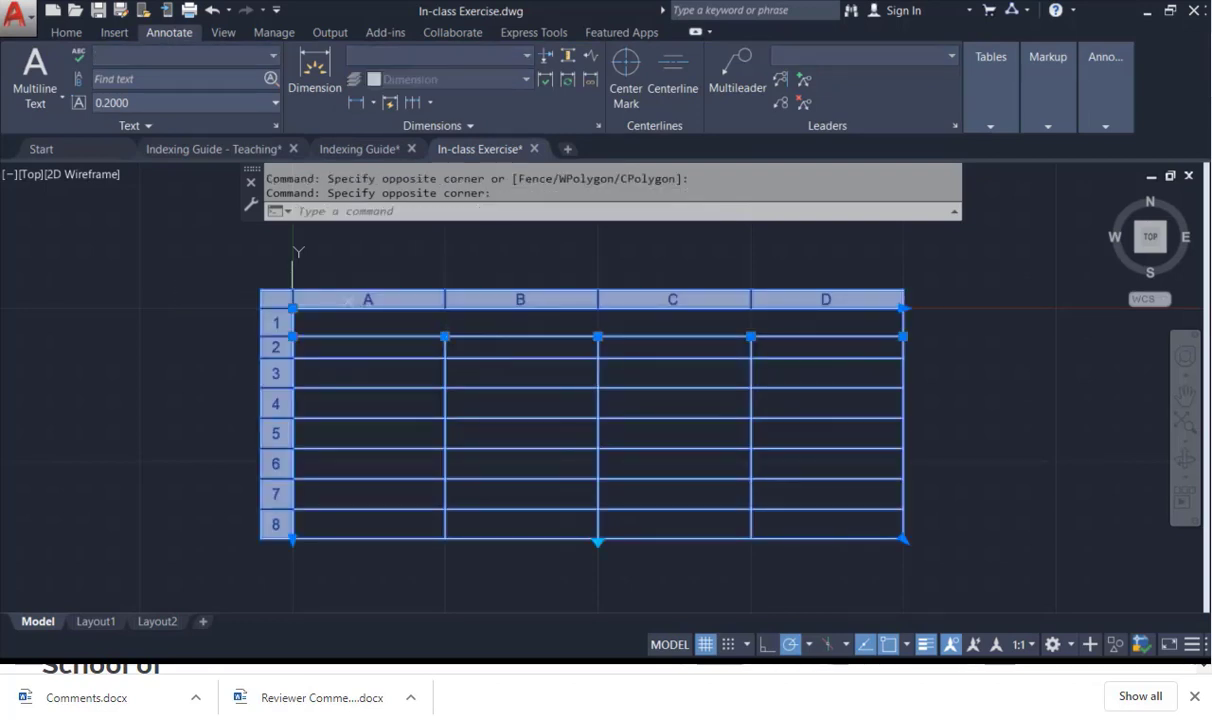
click(442, 280)
click(462, 300)
click(447, 443)
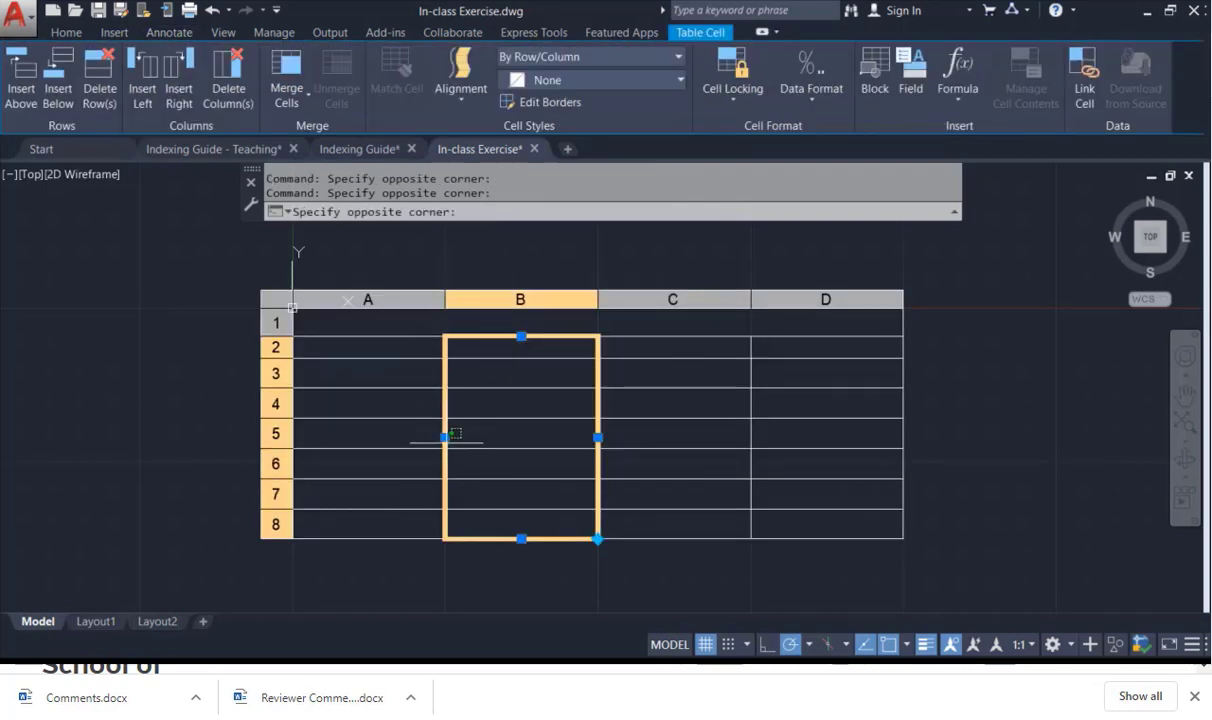
click(445, 433)
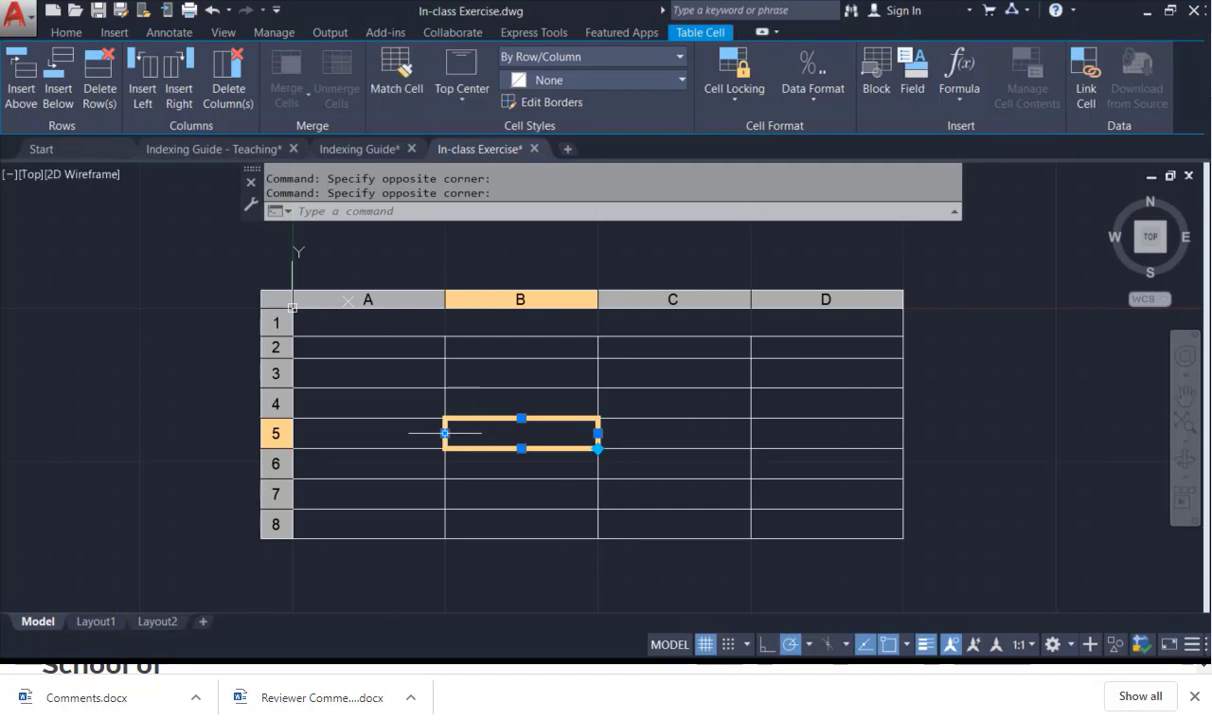
click(446, 345)
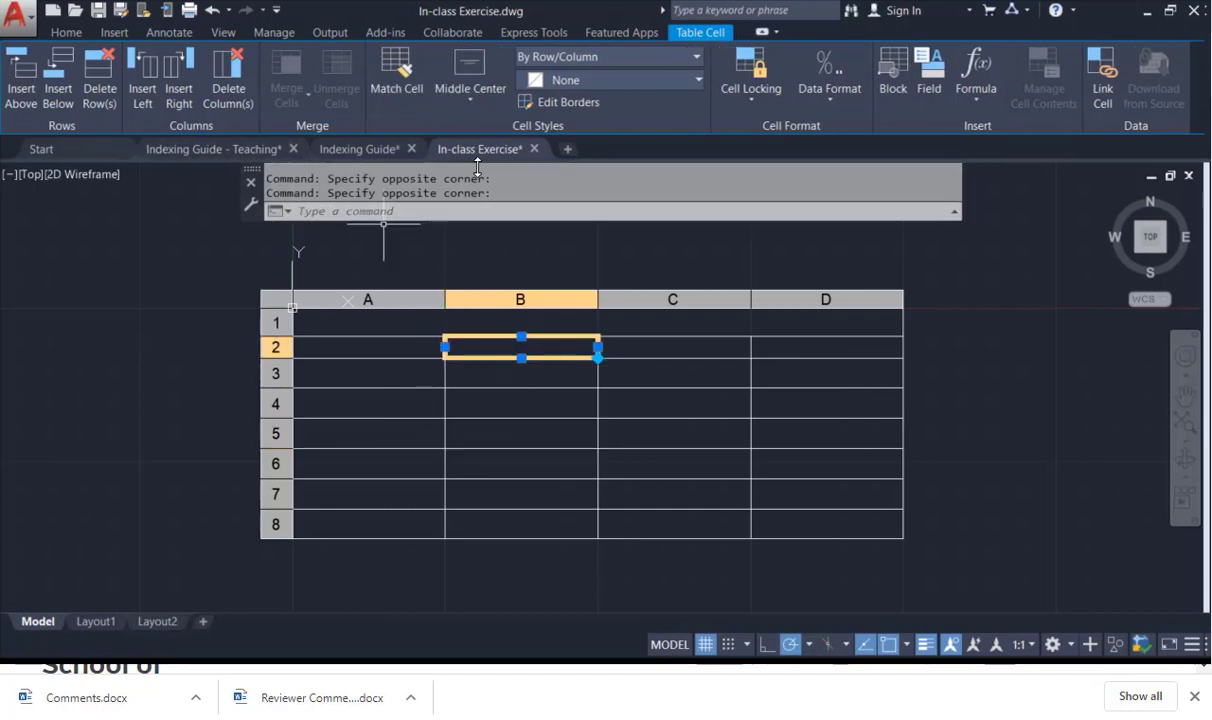
Open cell A2 for text editing and leave it empty.
click(1018, 339)
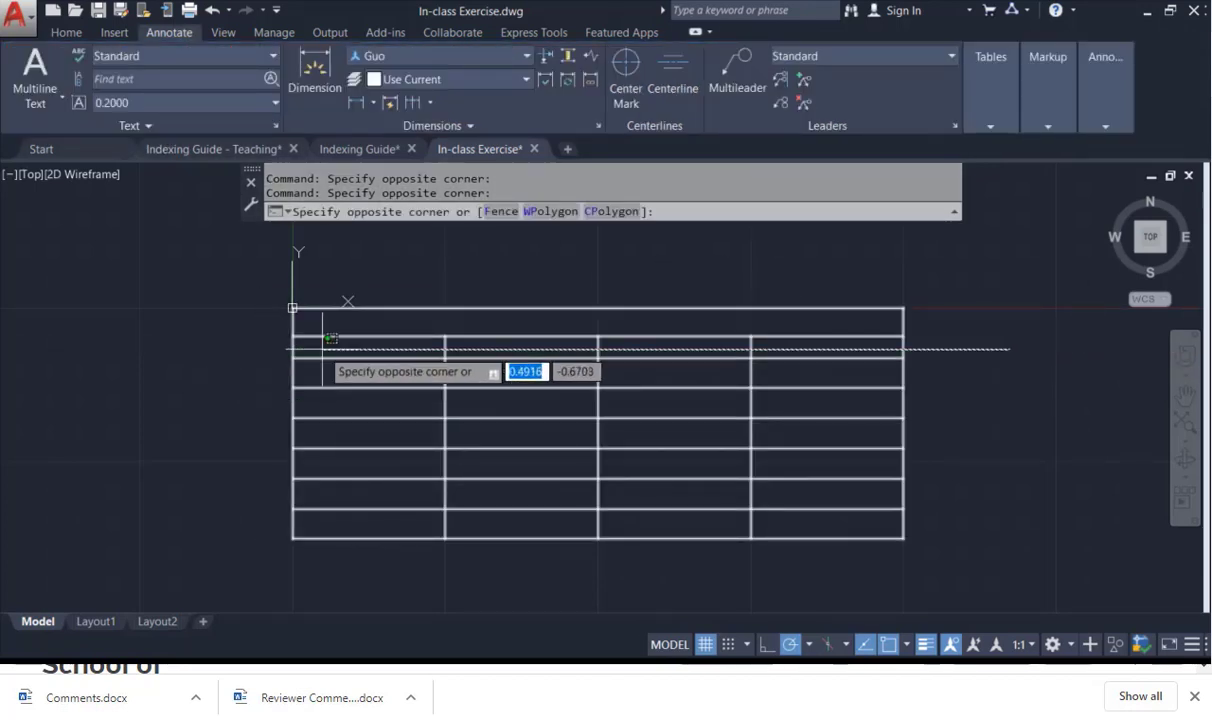
click(216, 317)
double_click(368, 346)
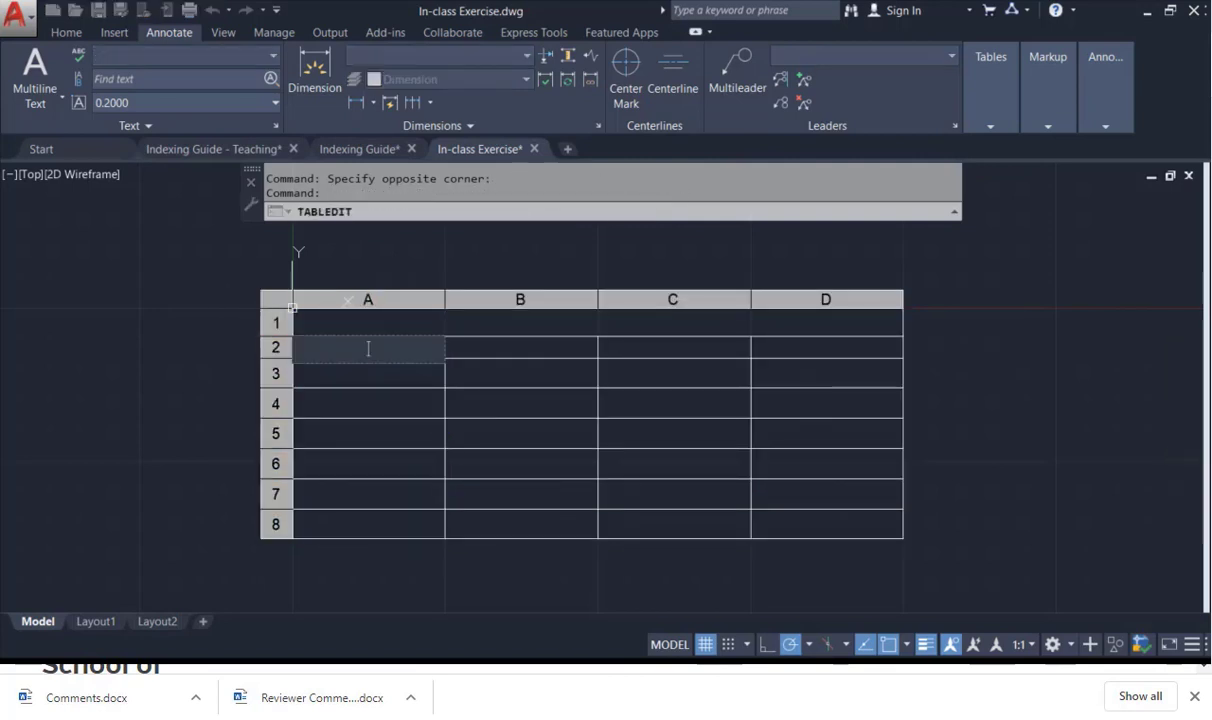
click(530, 272)
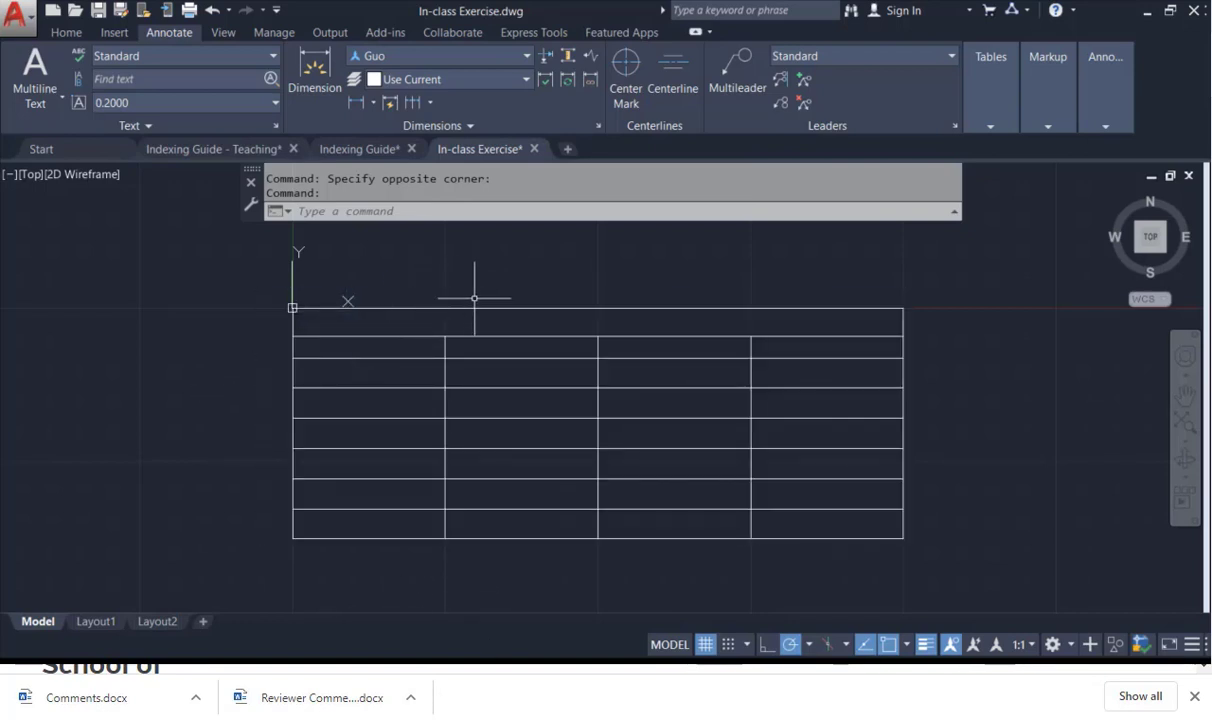
Try selecting the whole table and the single cells A2, A3 and B3.
click(518, 313)
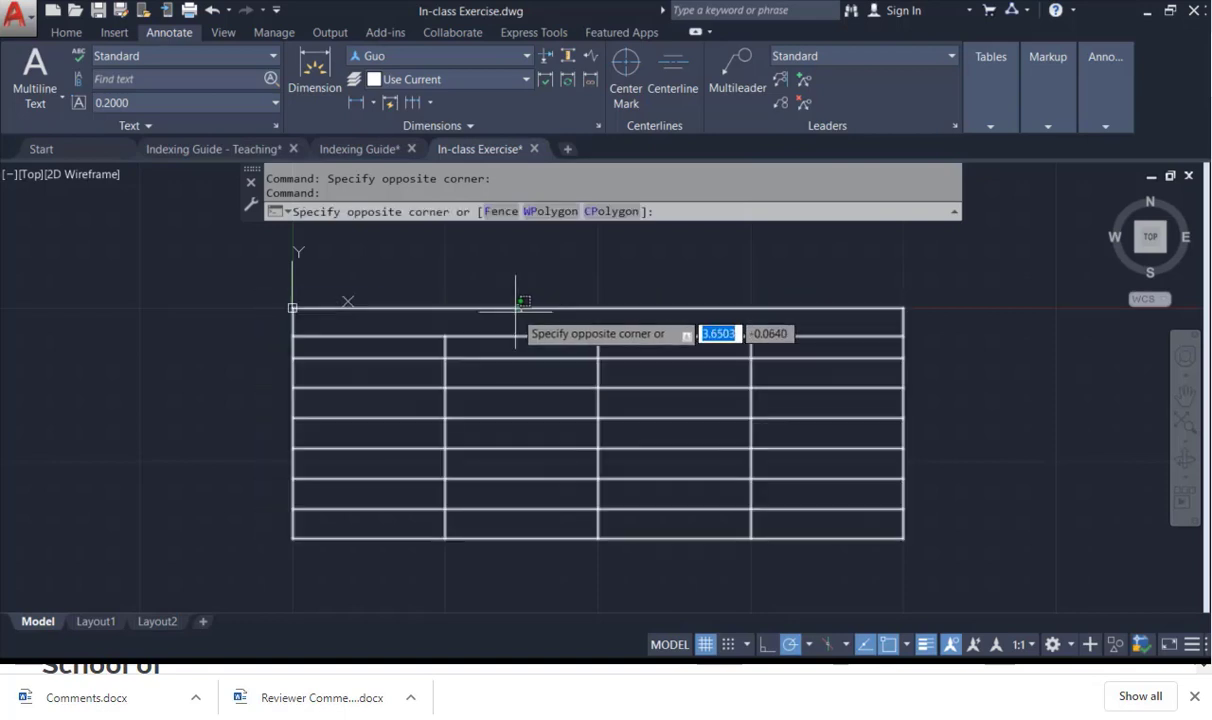
click(514, 312)
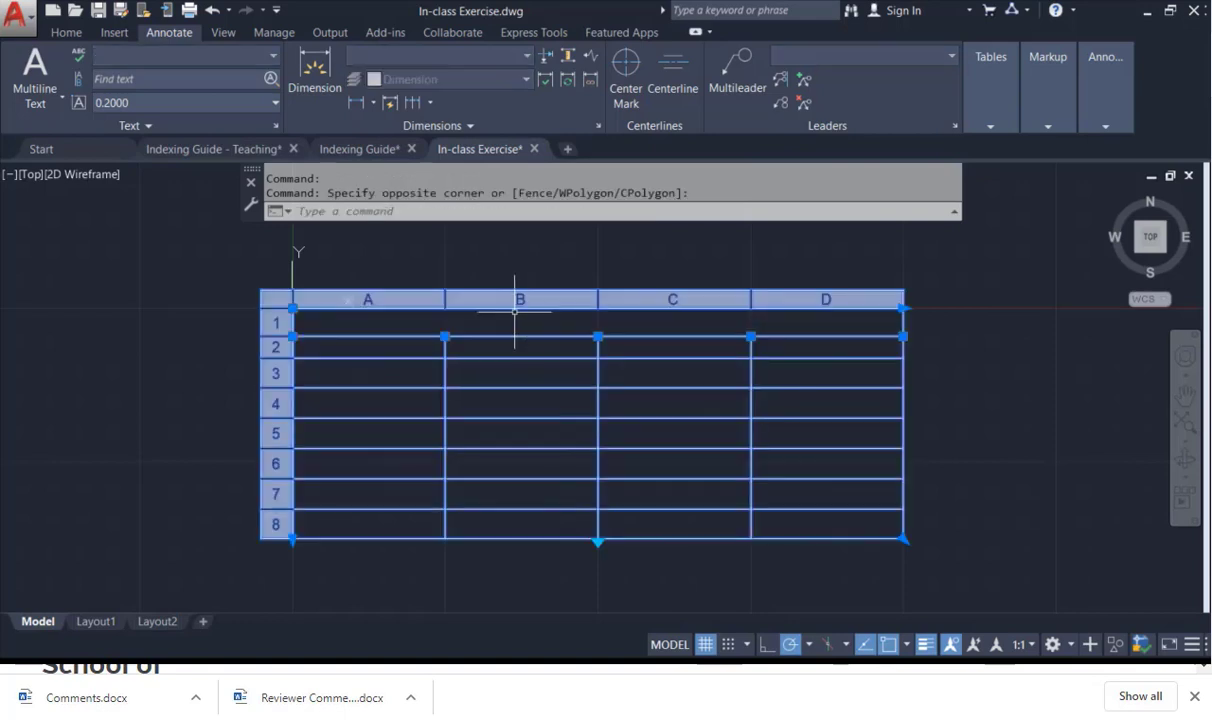
click(427, 348)
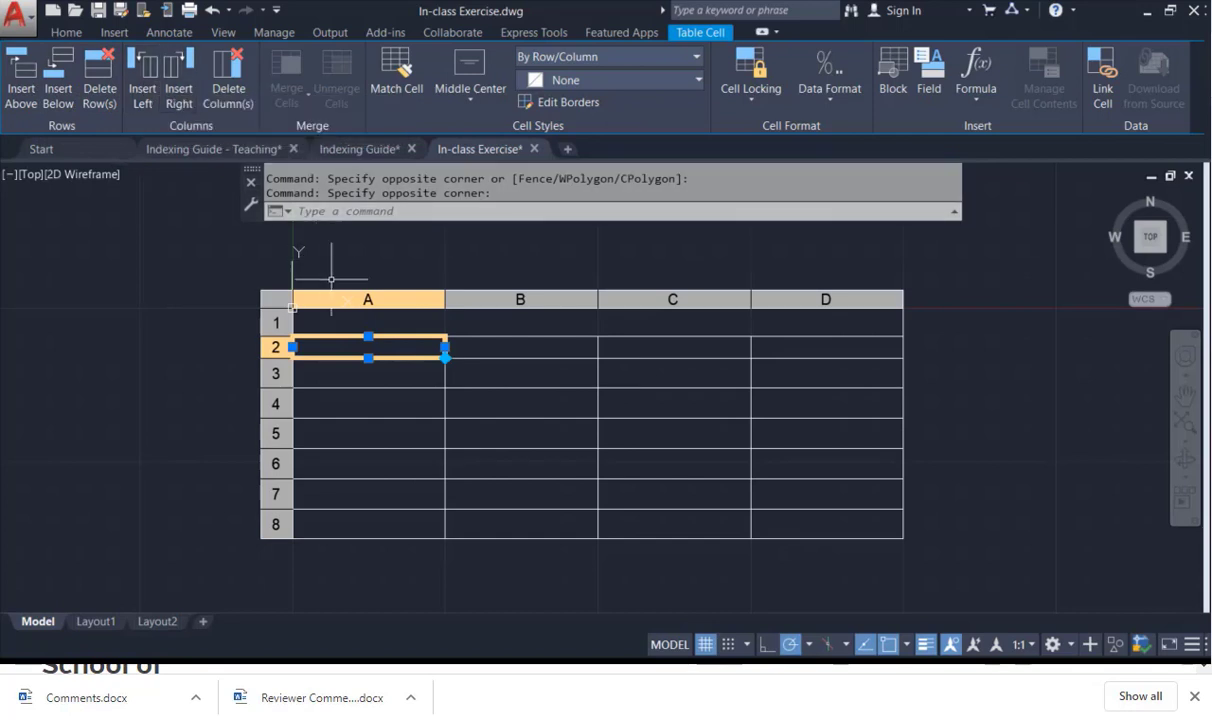
click(386, 376)
click(388, 371)
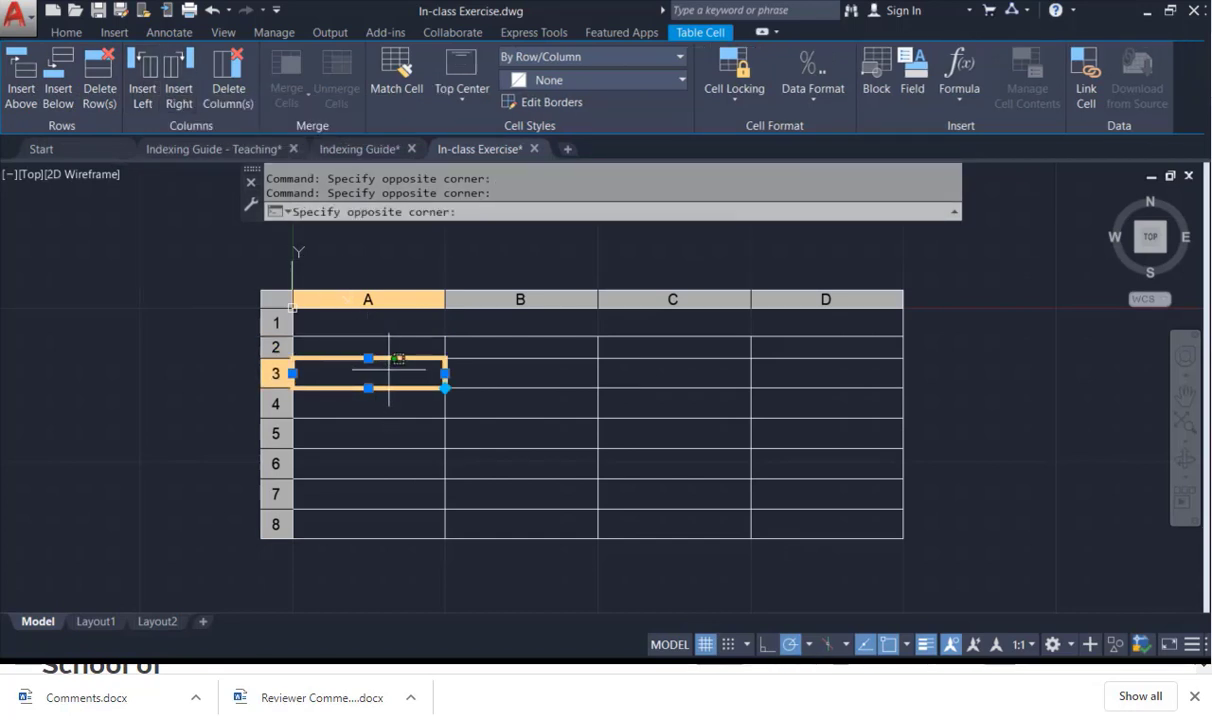
double_click(508, 371)
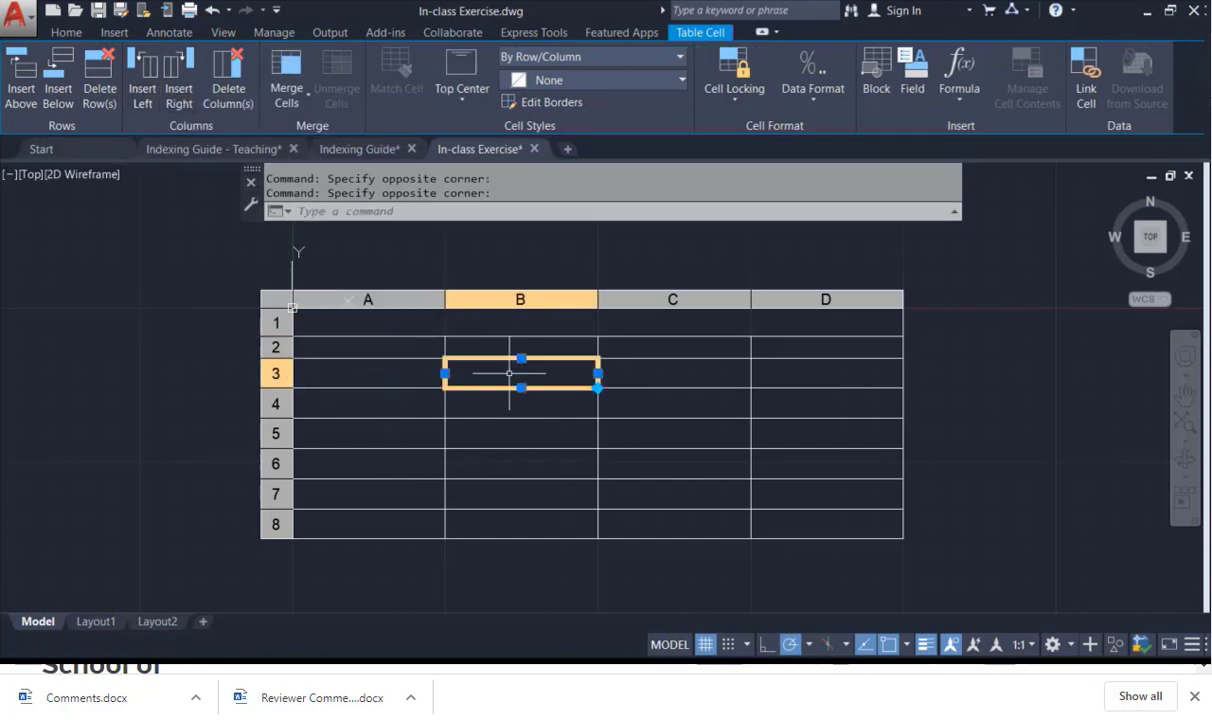
Try merging cells A3 and B3 by row, and undo the merge.
click(370, 368)
click(370, 368)
click(452, 372)
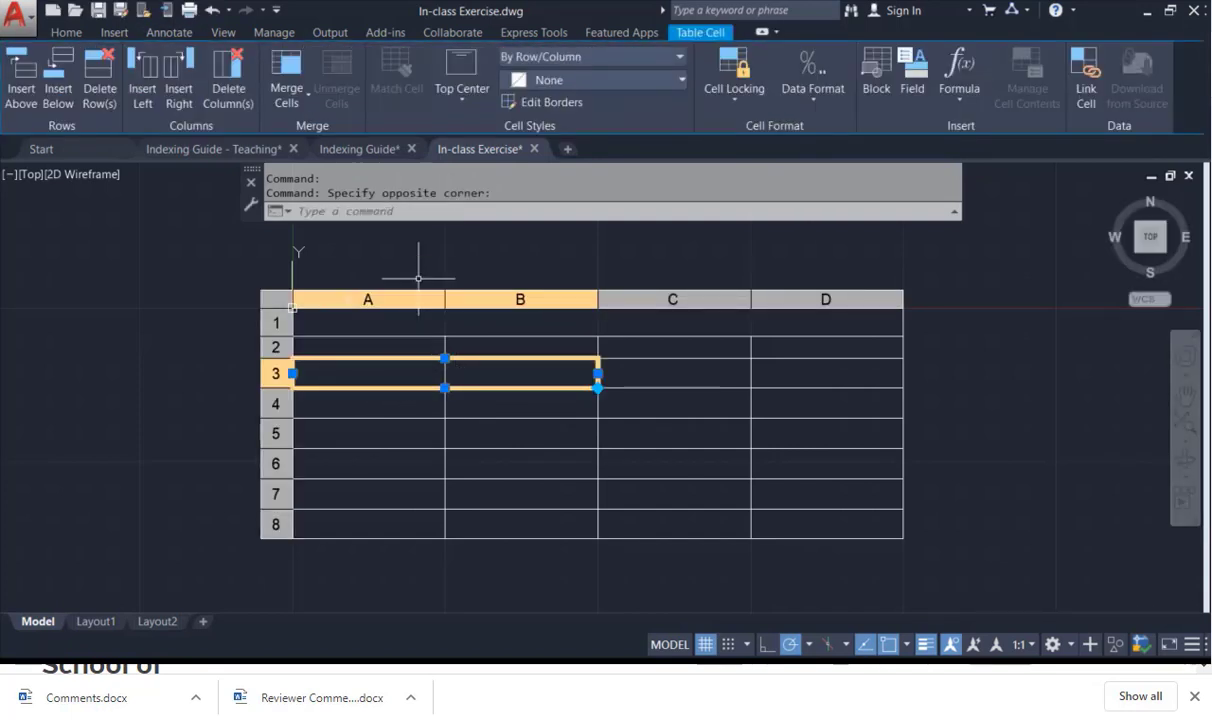
click(290, 92)
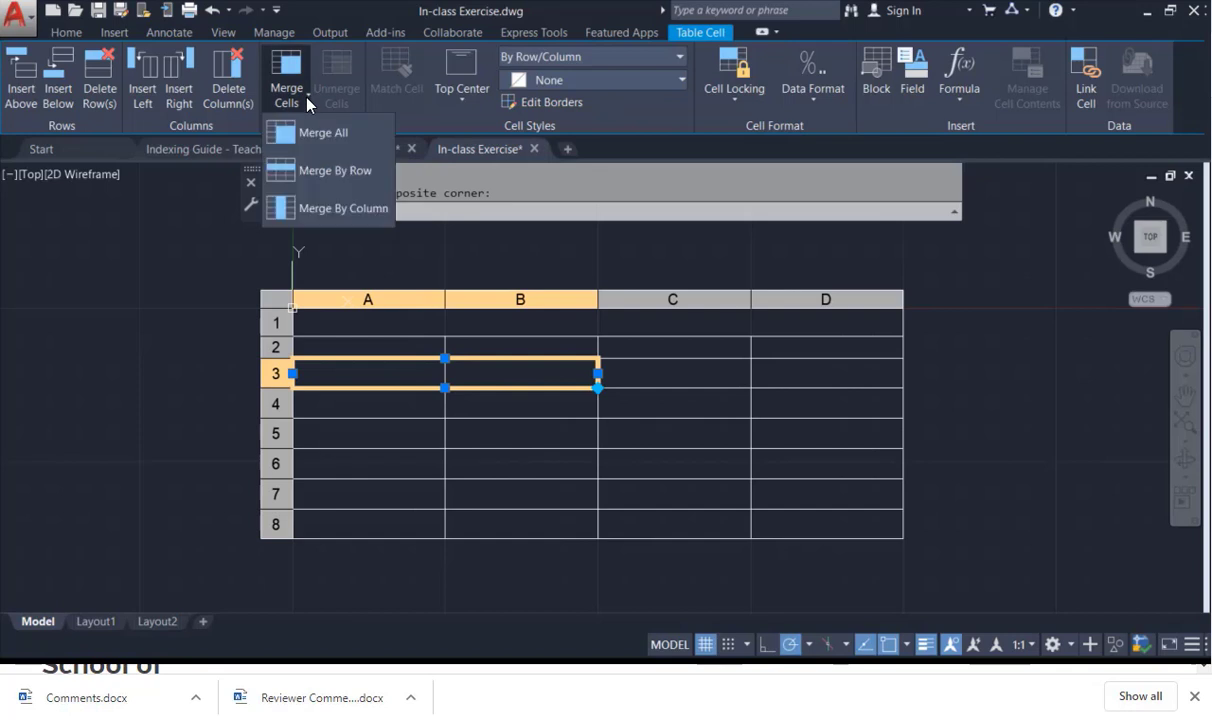
click(347, 176)
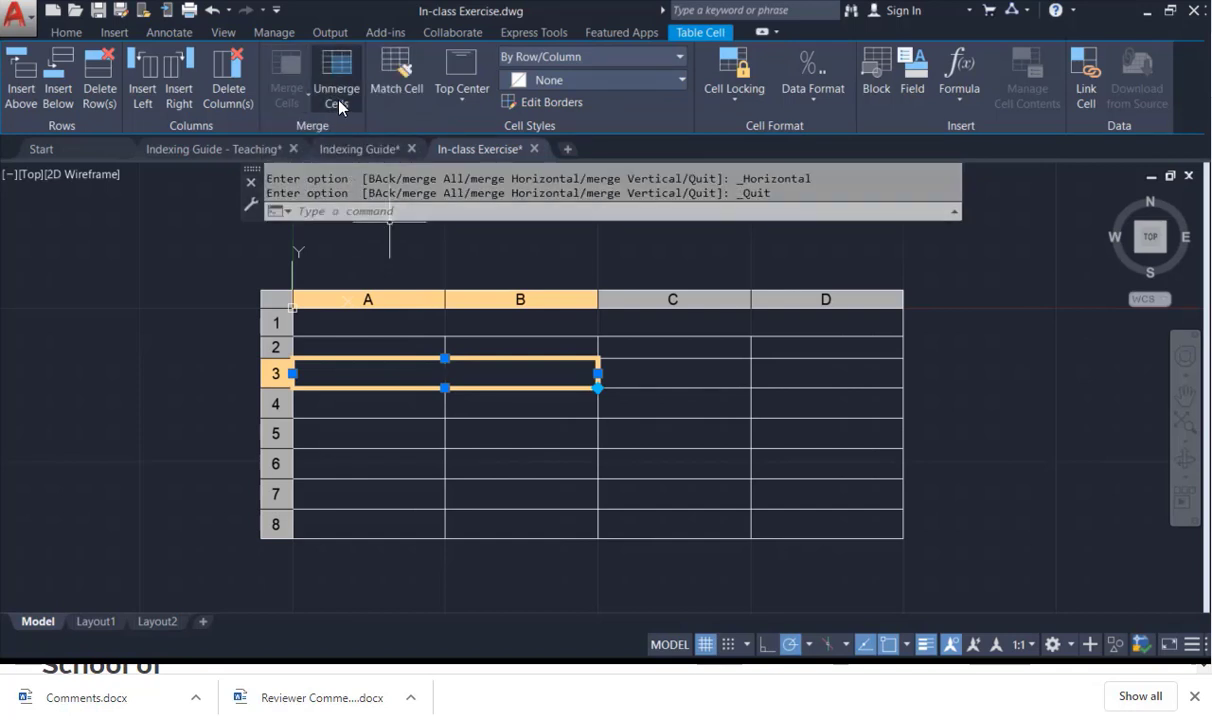
click(212, 12)
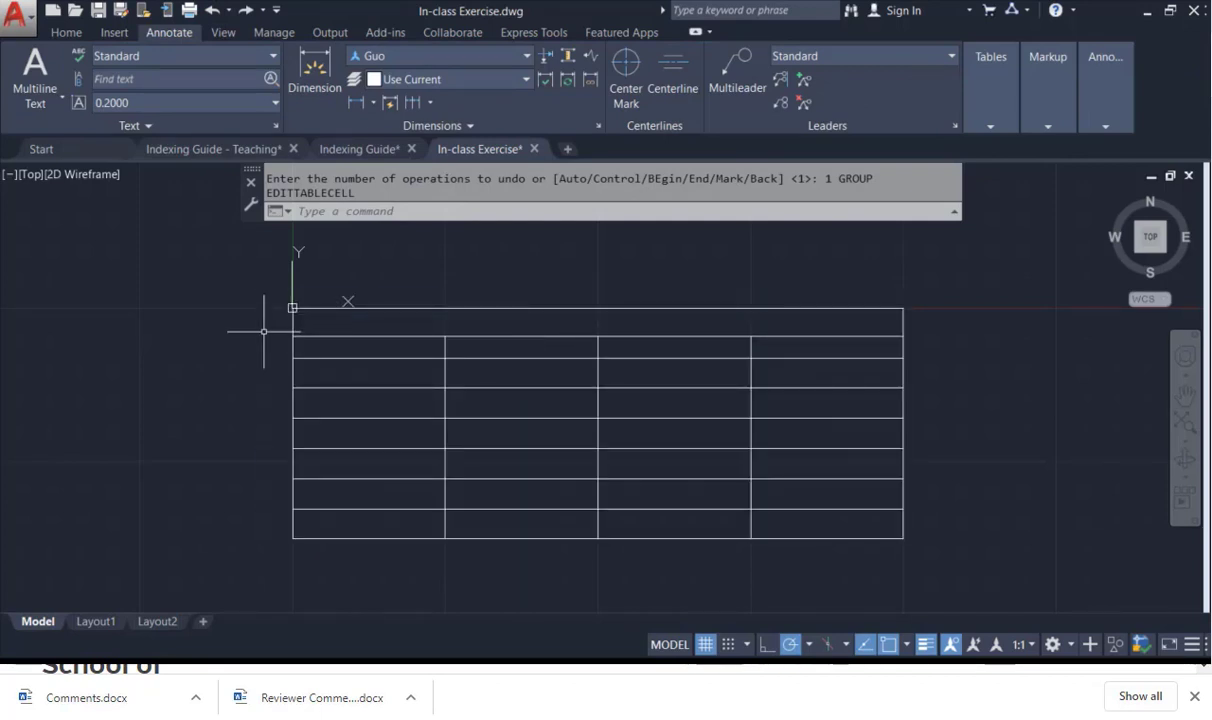
click(292, 306)
click(275, 338)
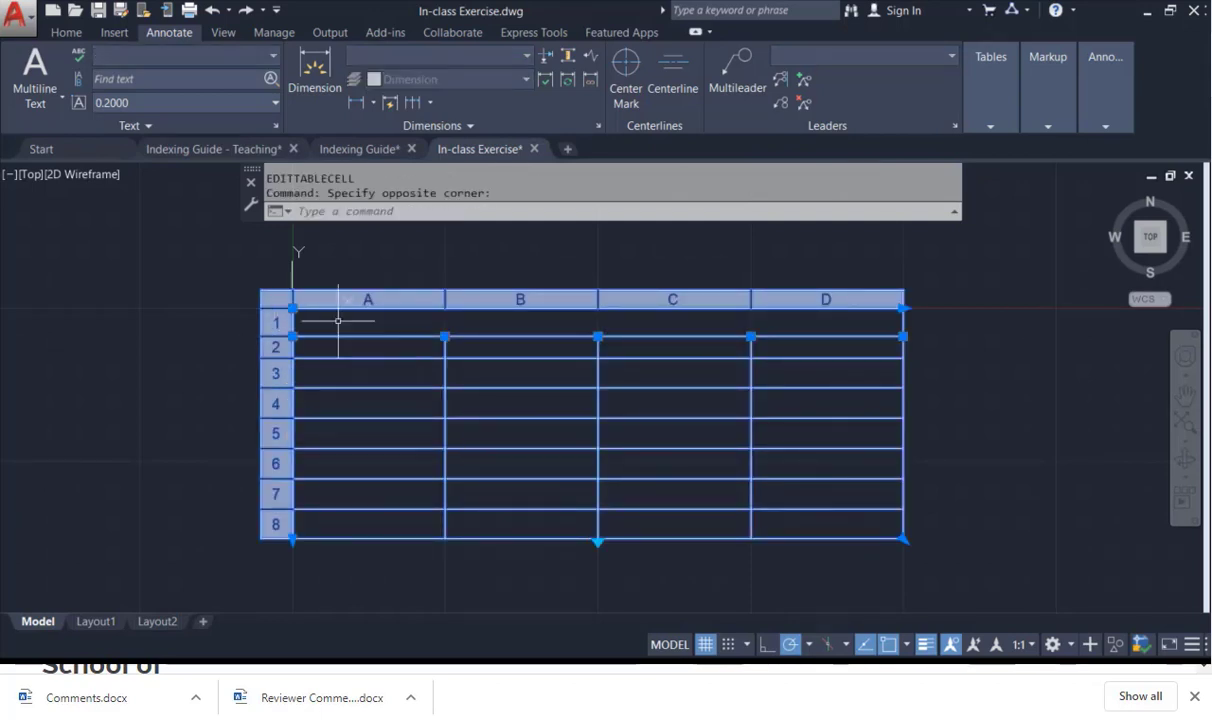
click(370, 245)
click(427, 373)
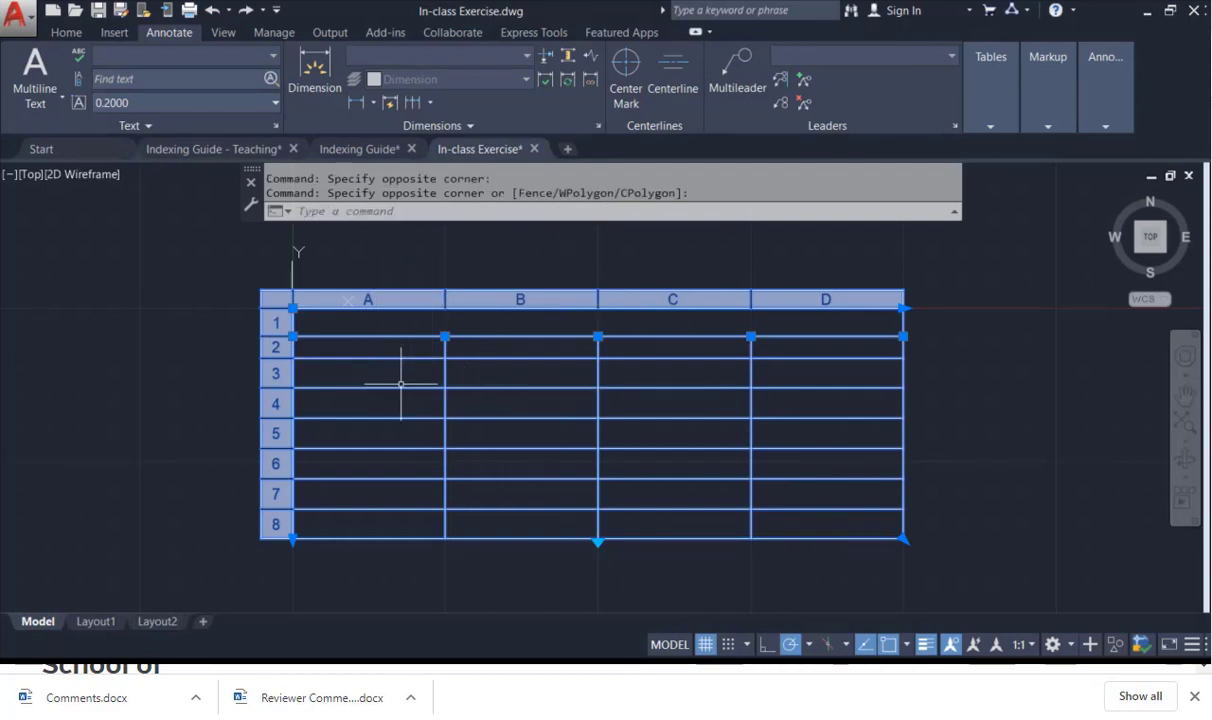
key(Escape)
click(402, 378)
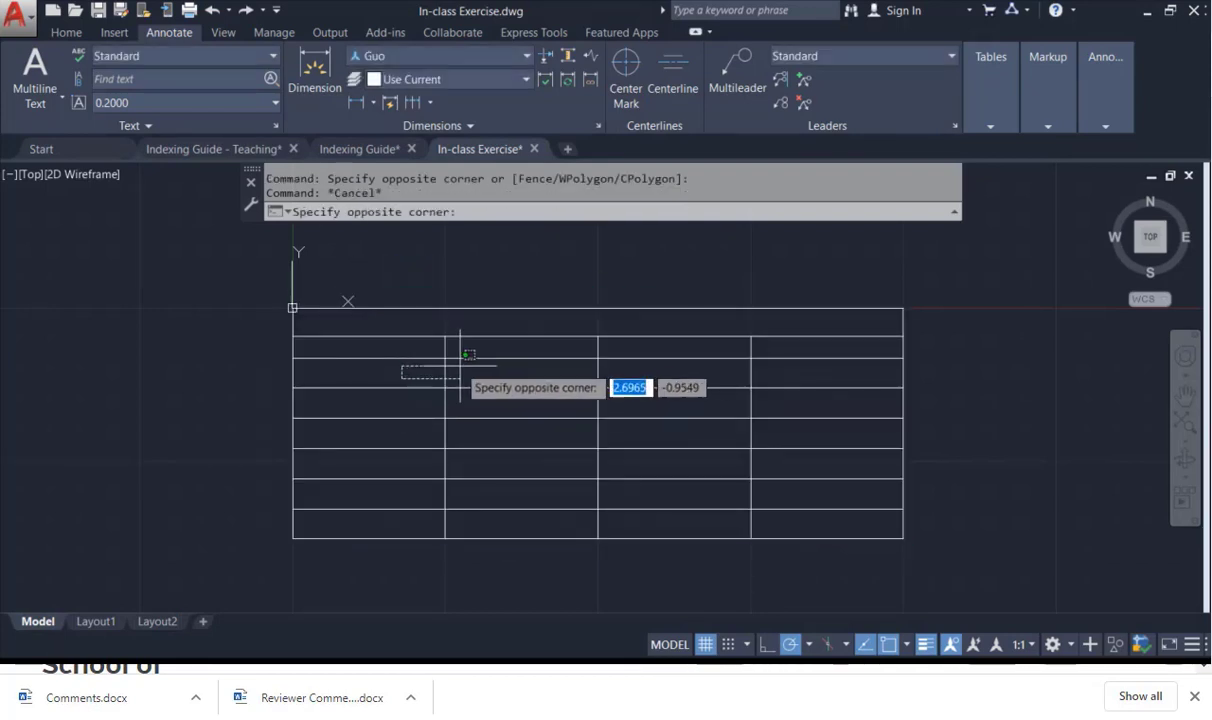
double_click(415, 373)
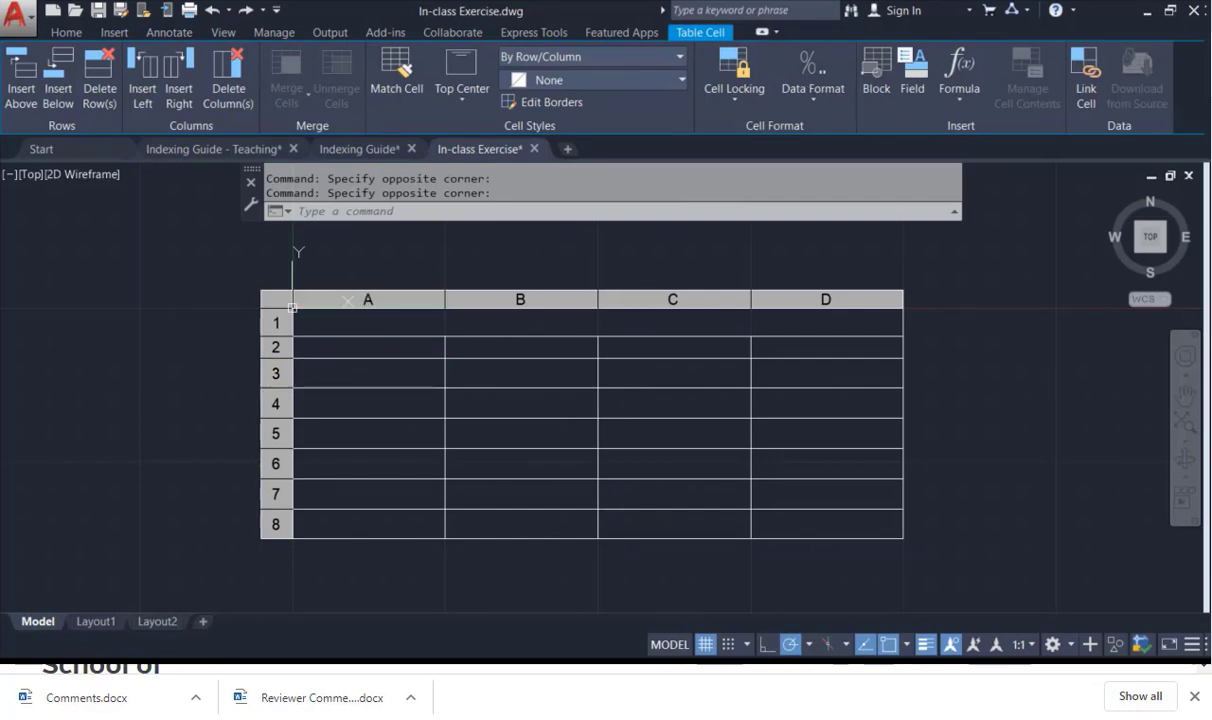
key(Escape)
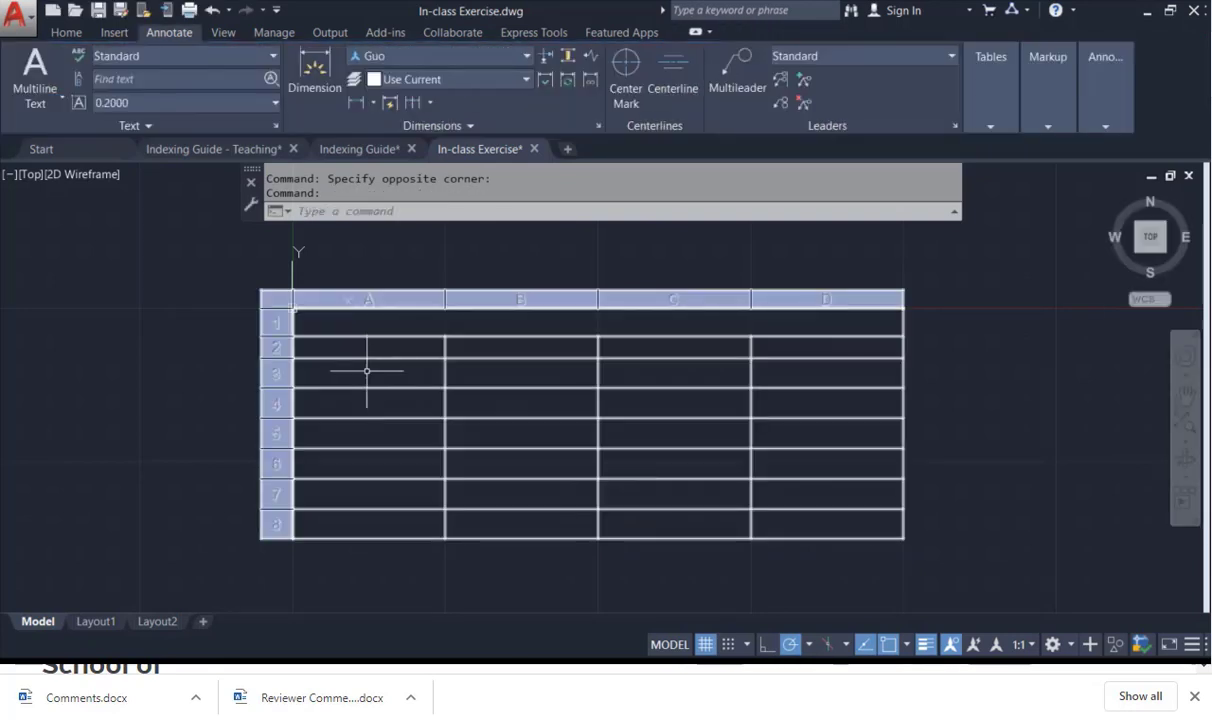
Review the merge options for cells A3 and B3, and leave without merging them.
click(366, 372)
click(451, 381)
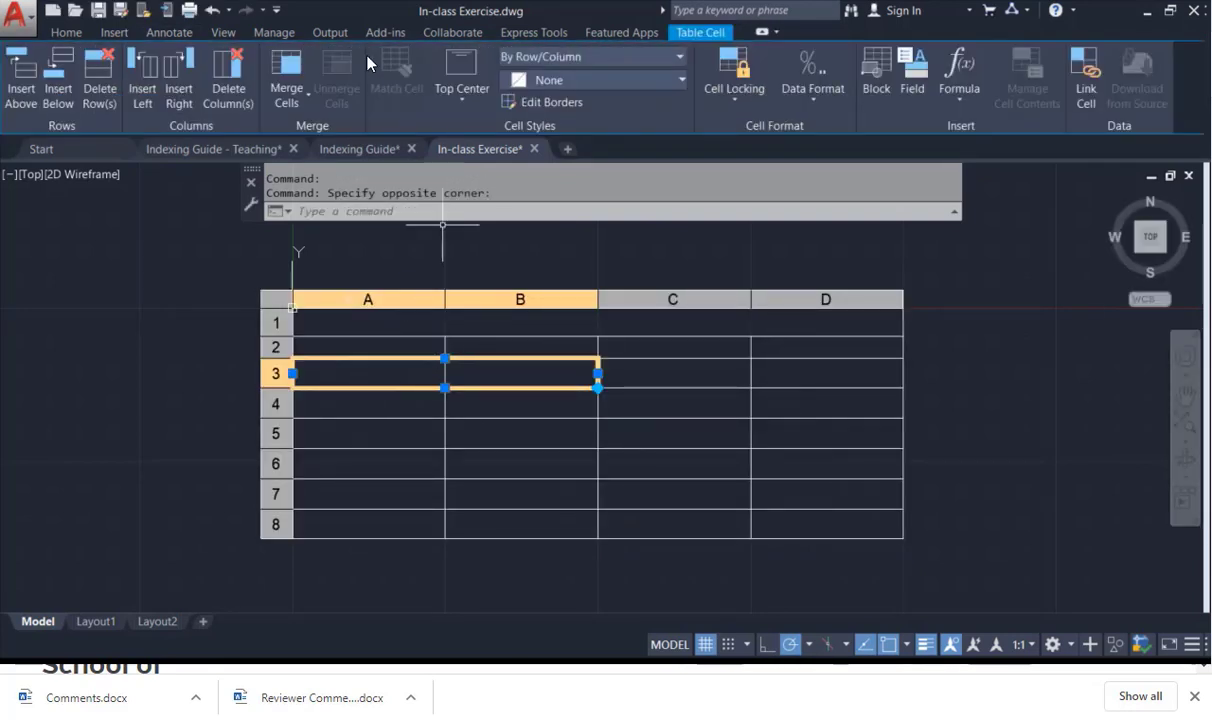
click(278, 95)
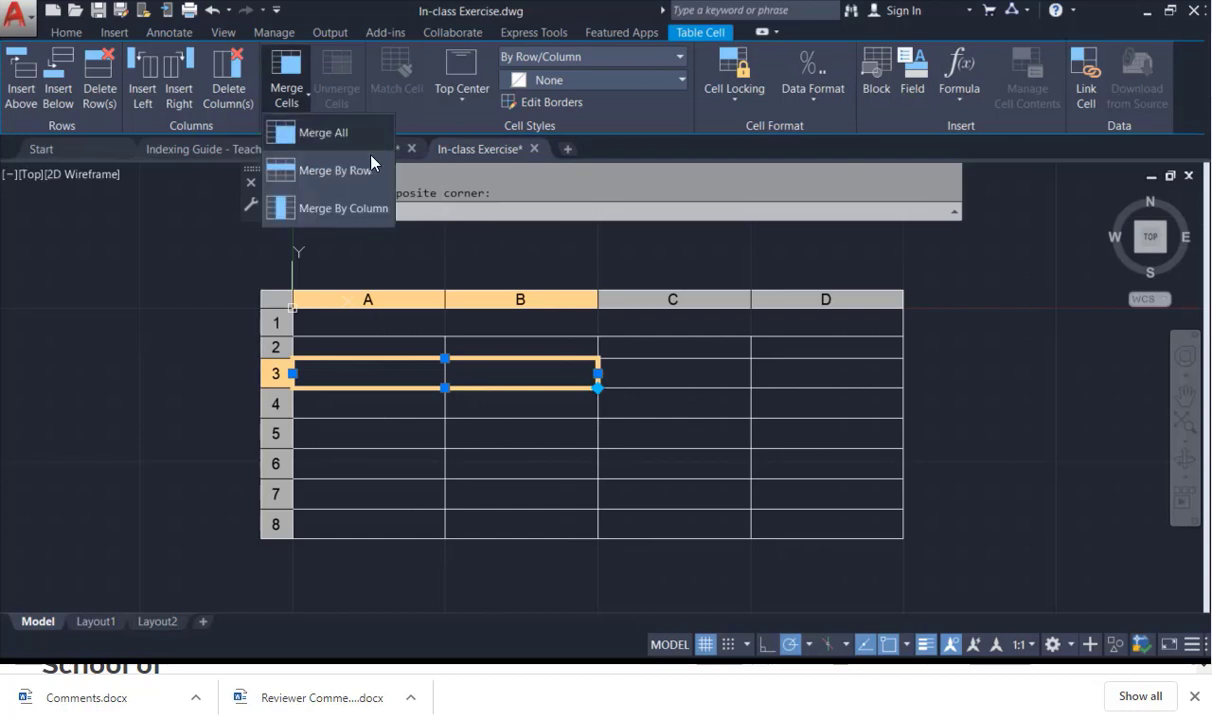
click(380, 210)
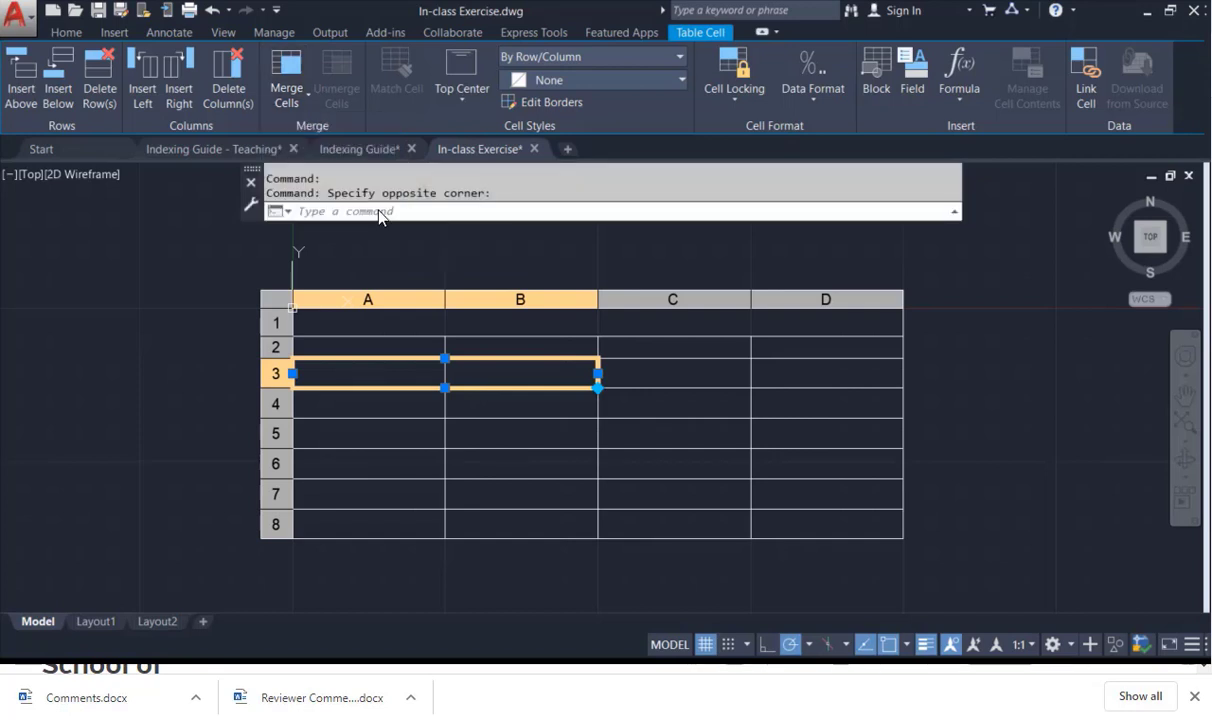
key(Escape)
Select rows 1 to 3 and stretch their upper edge straight down, shifting the table below the origin.
click(438, 346)
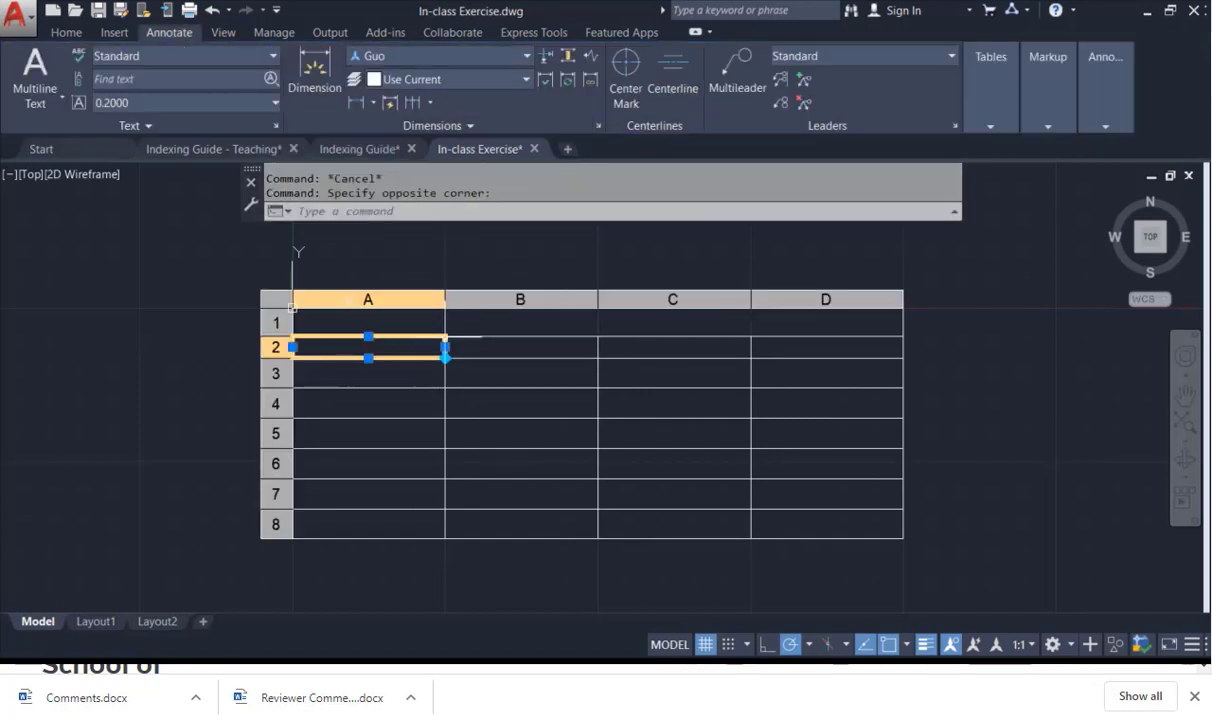
click(445, 311)
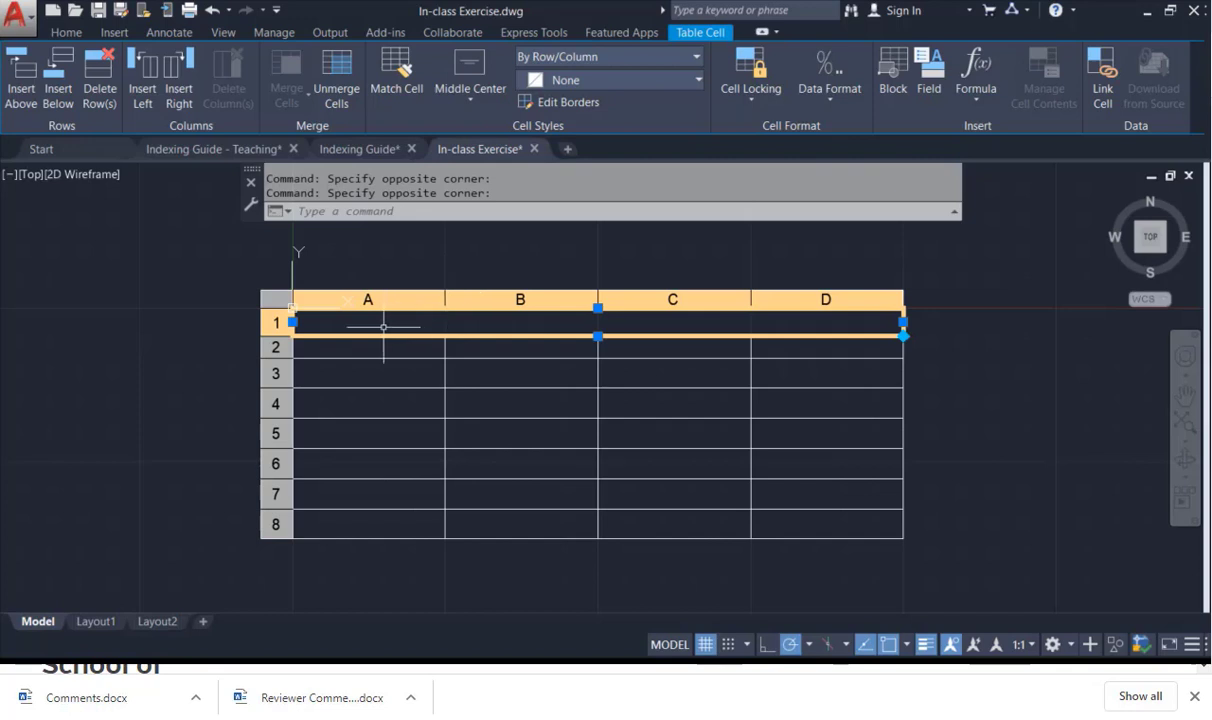
drag(273, 320, 569, 328)
click(598, 309)
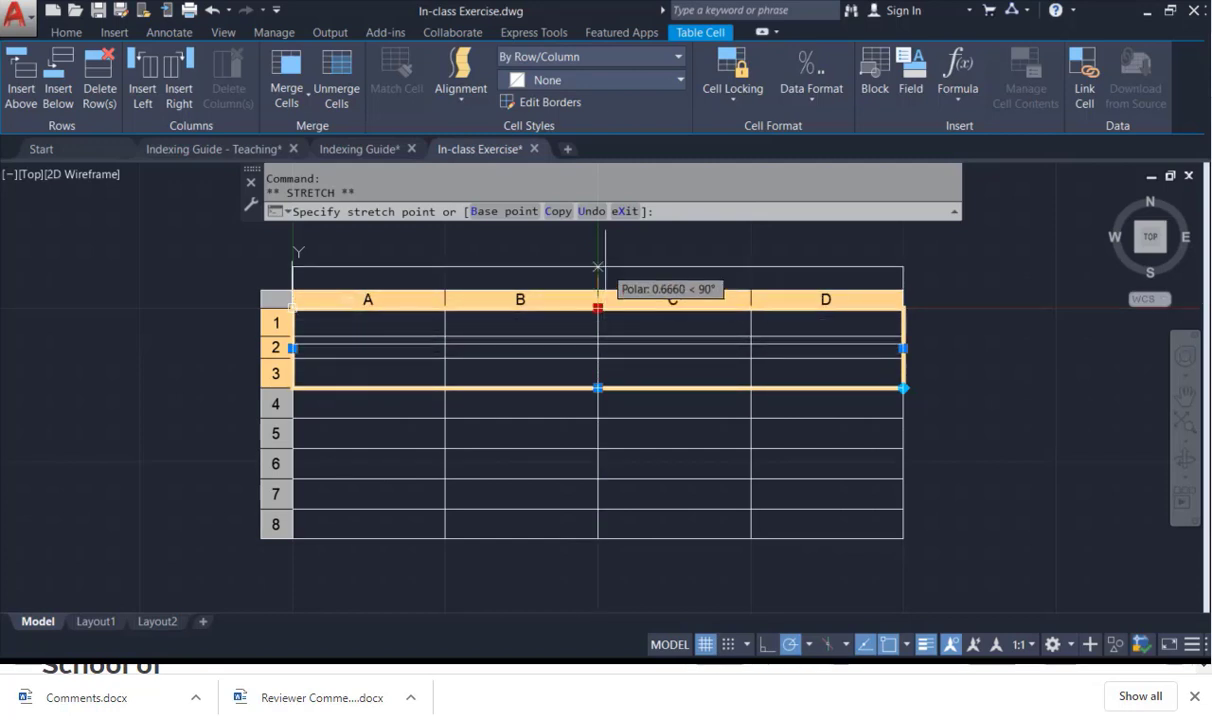
click(598, 382)
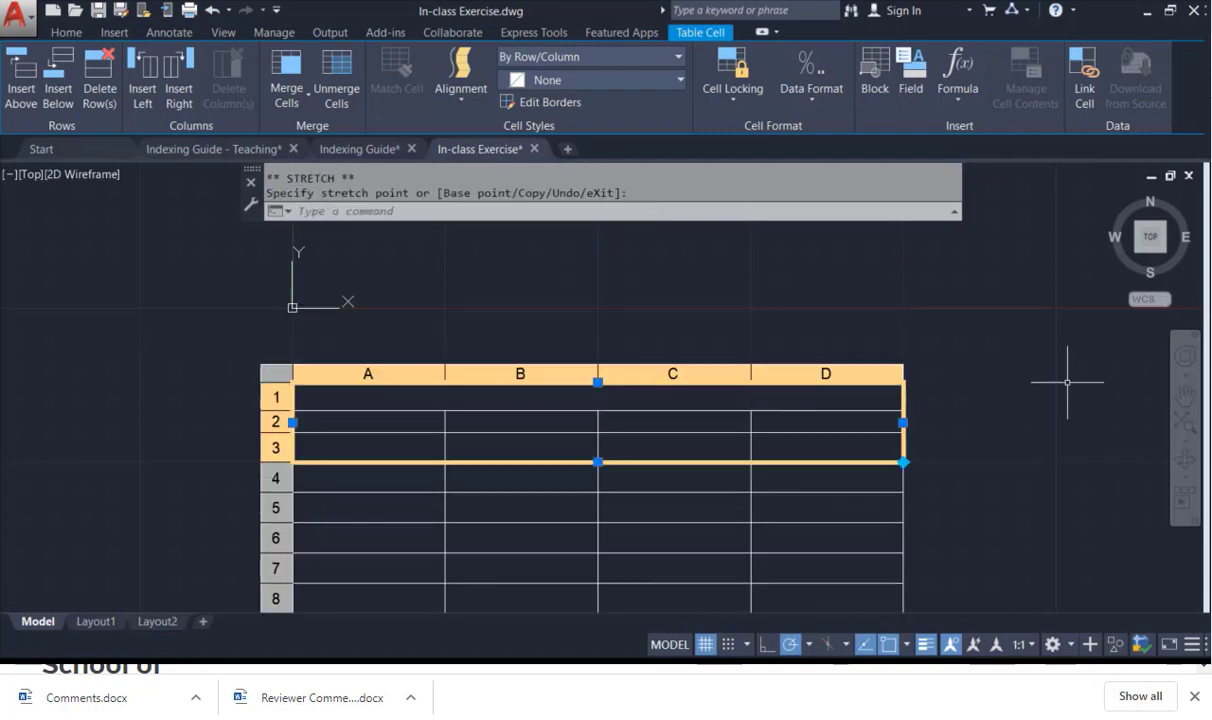
key(Escape)
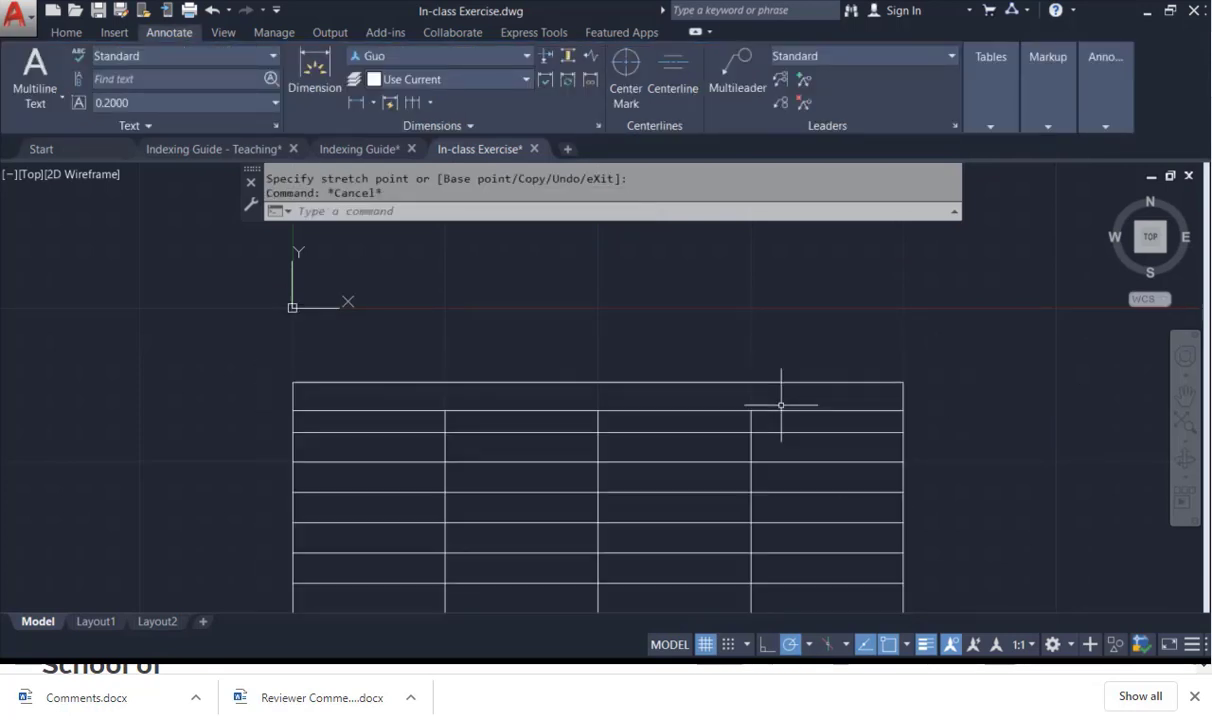
Enter the title BILL OF MATERIALS in the merged top row of the table.
scroll(595, 393, up, 3)
double_click(595, 400)
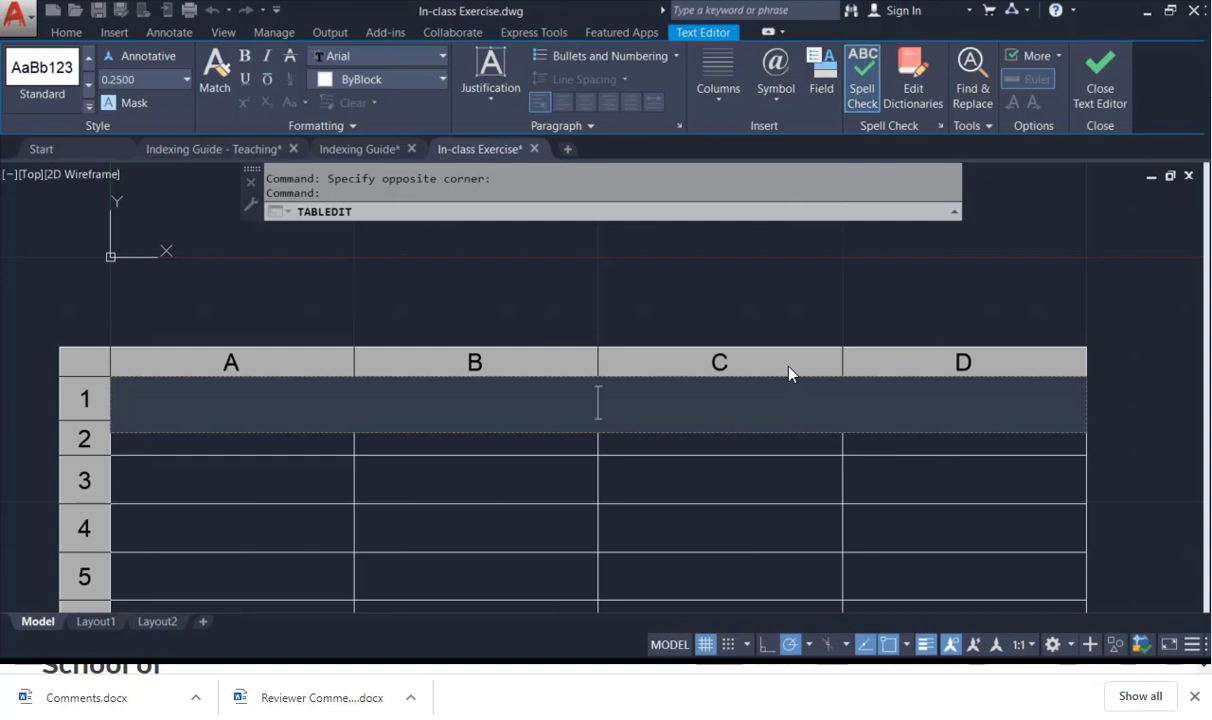
text(BILL)
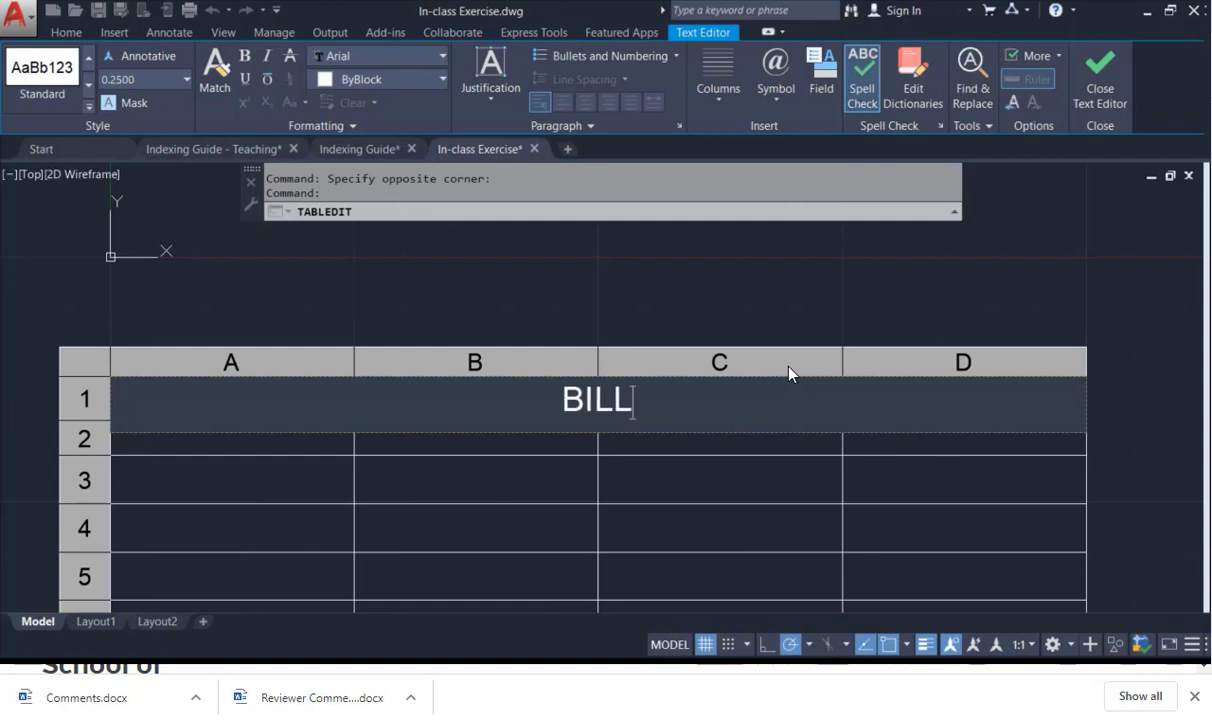
text( OF M)
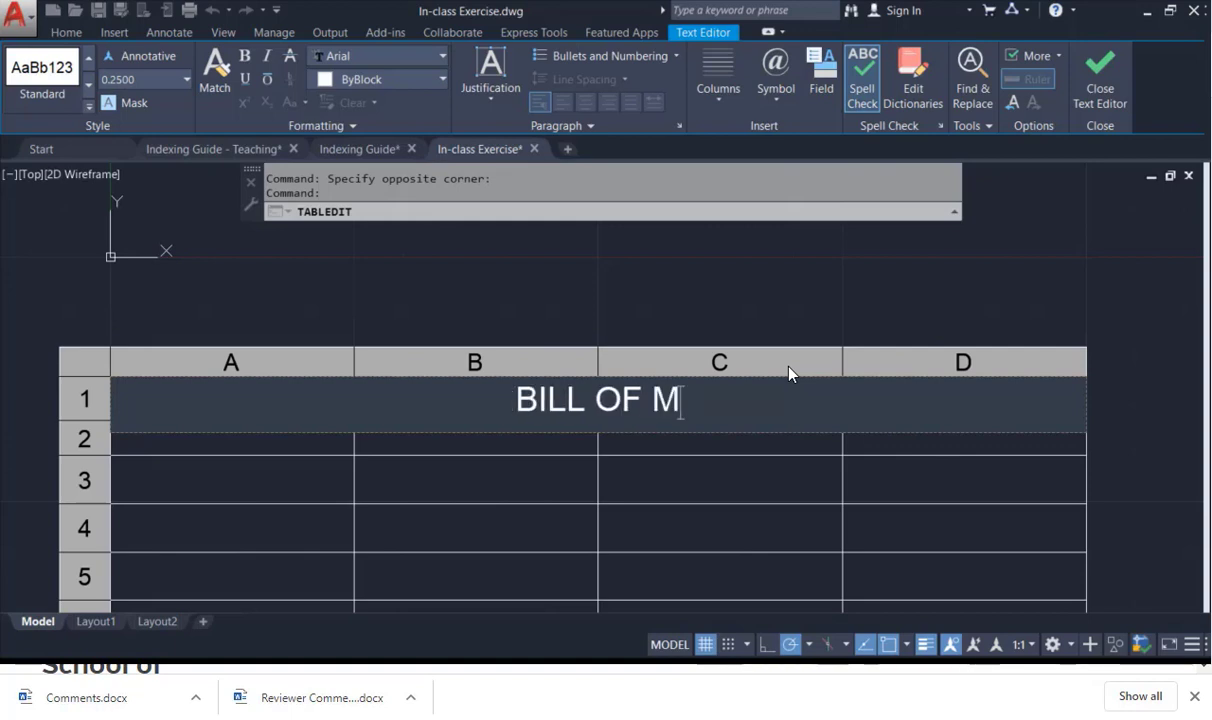
text(ATERIALS)
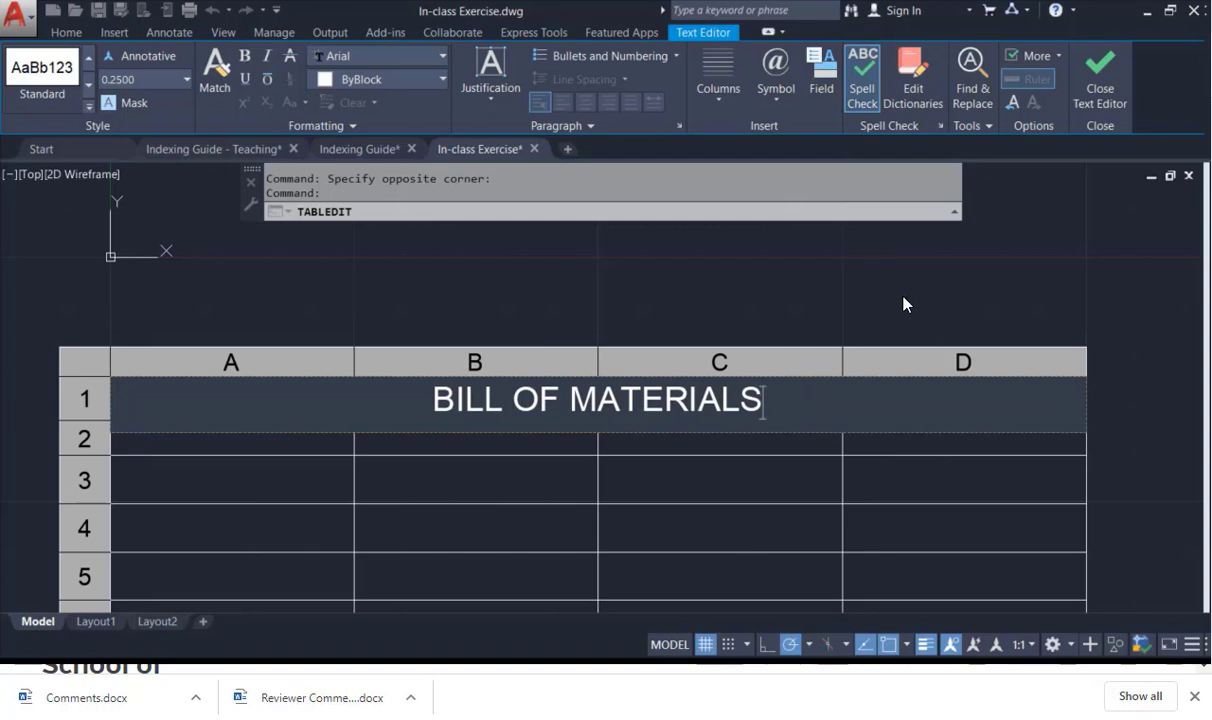
click(497, 464)
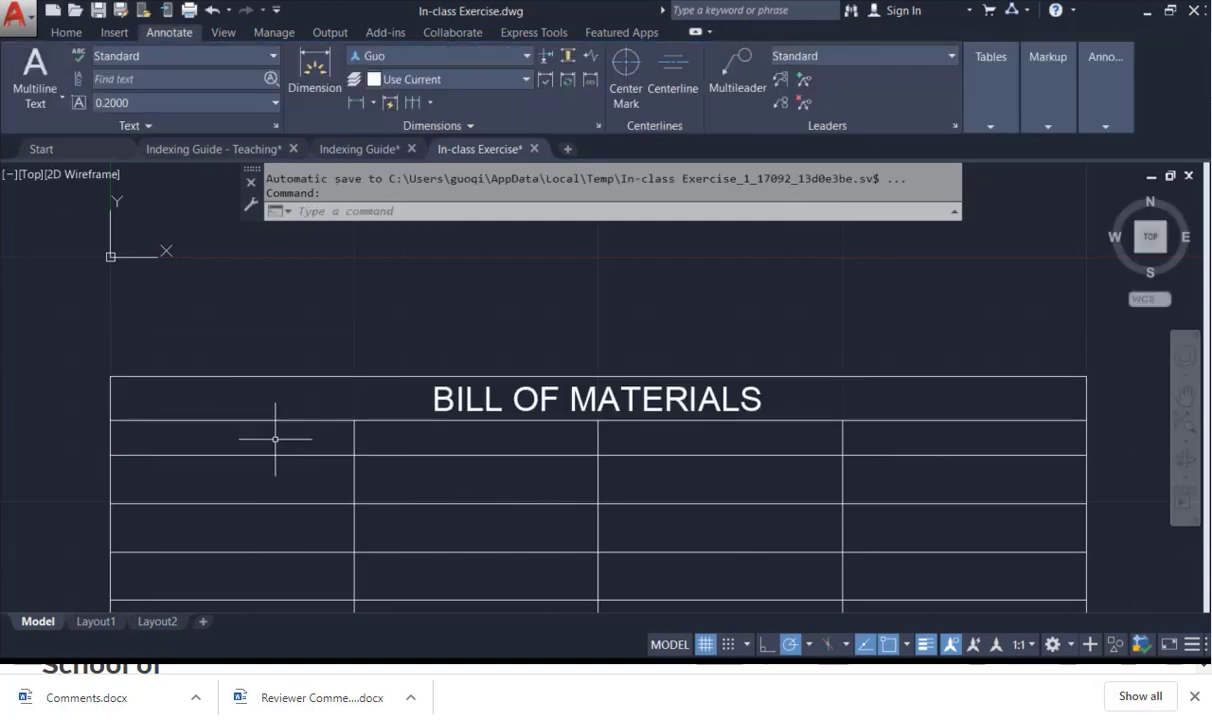
Enter the column header SERIAL NUMBER in cell A2 and finish editing the text.
scroll(560, 423, down, 2)
middle_drag(569, 363, 567, 282)
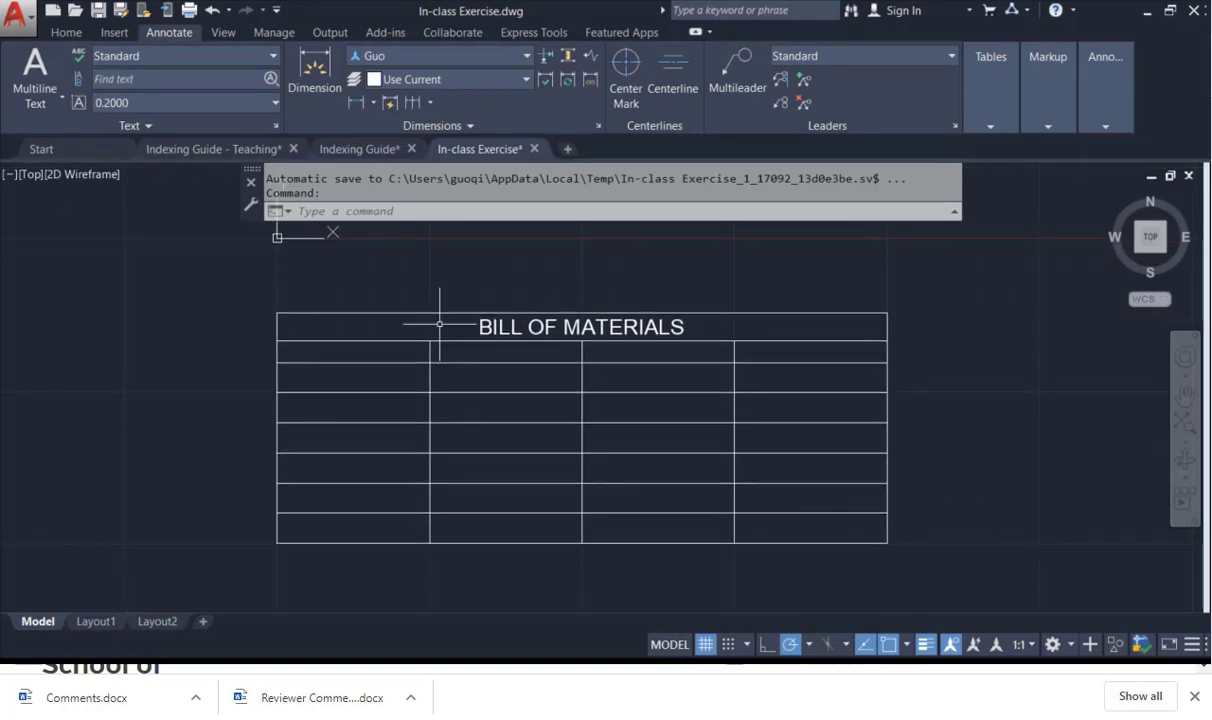
click(363, 355)
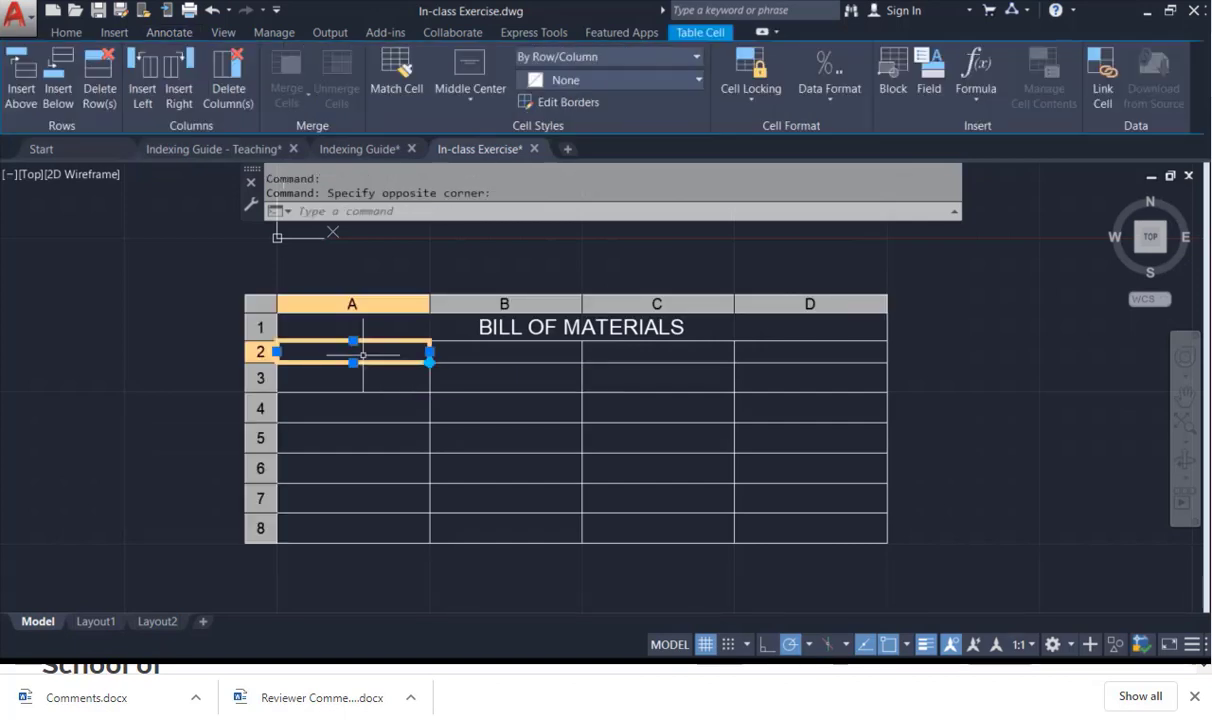
text(SER)
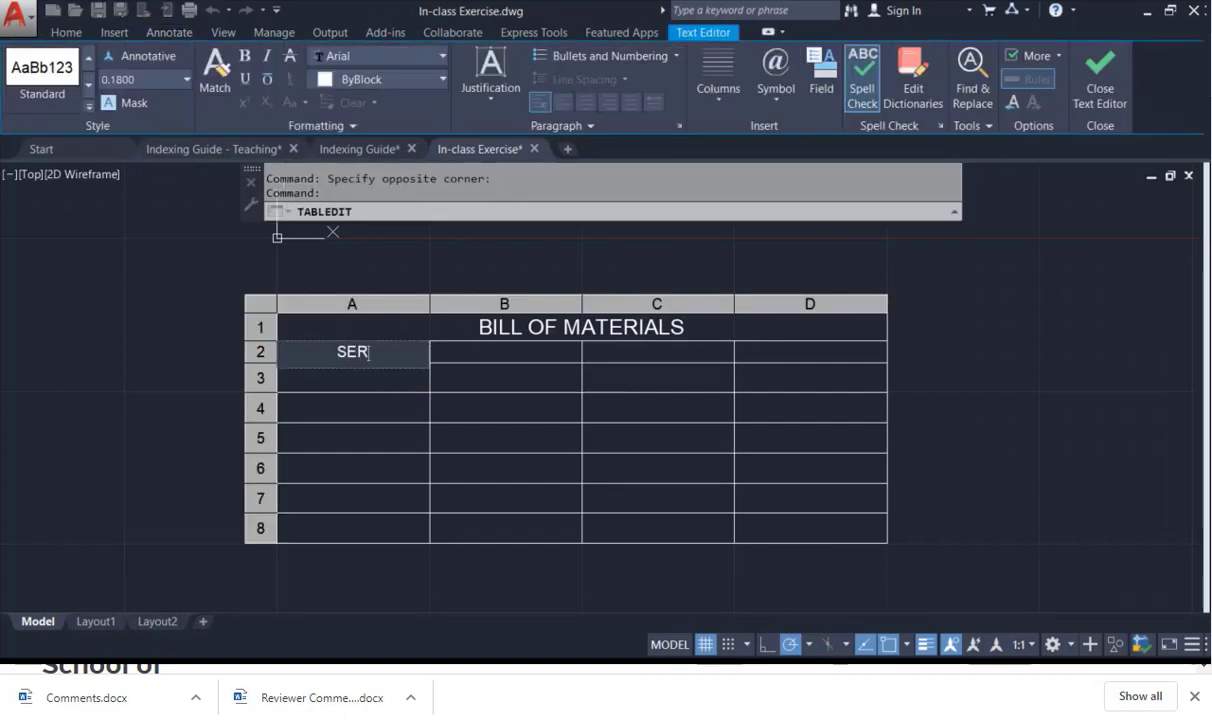
text(IAL NUMBER)
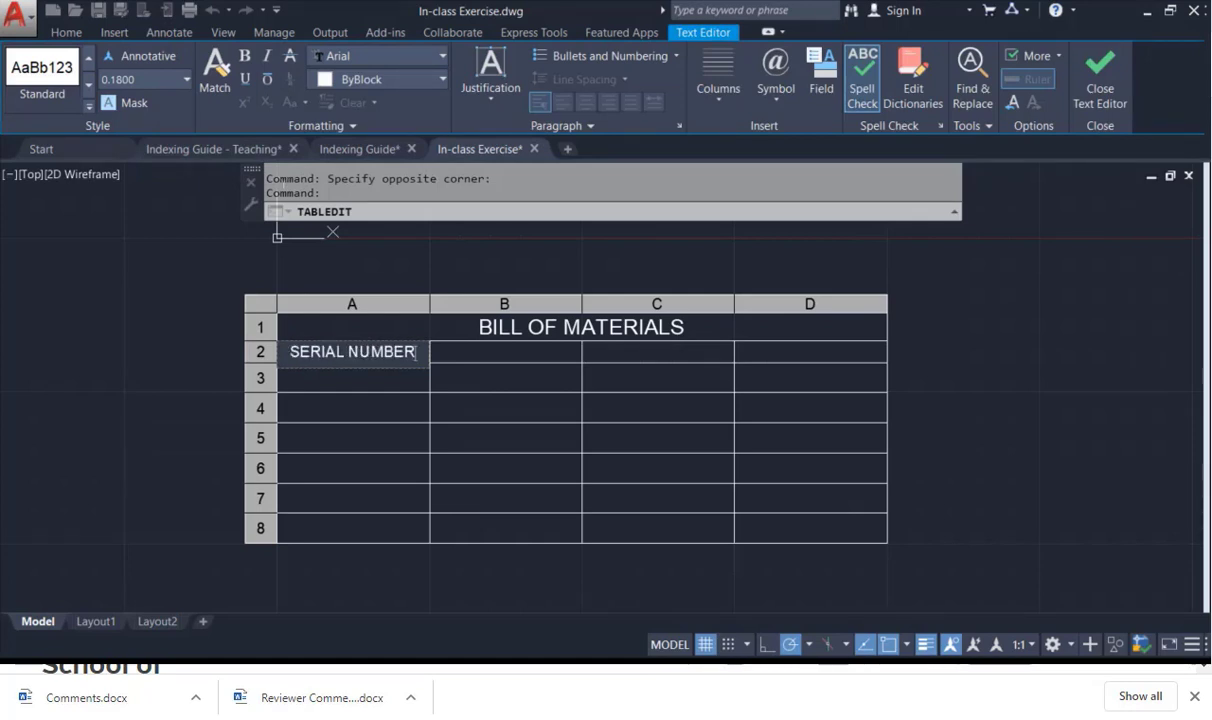
click(353, 378)
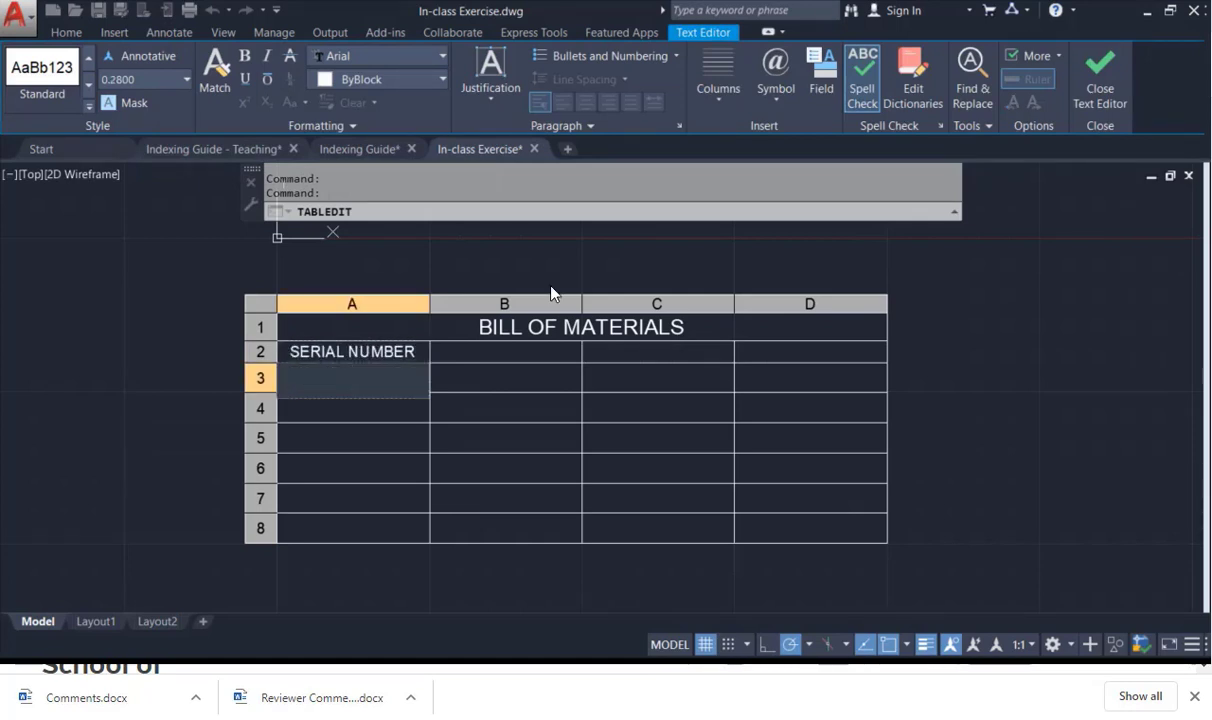
click(1028, 420)
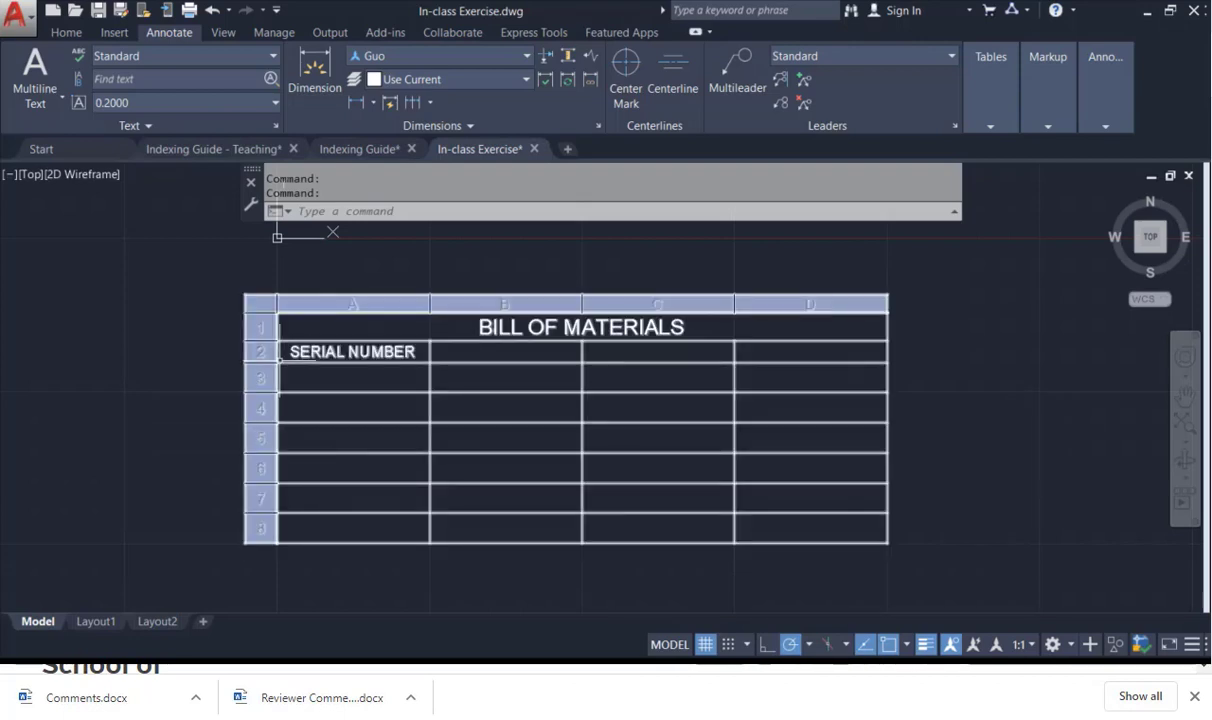
Try selecting row 3 and adjusting the cells of row 2 with their grips, and undo the change to cell A2.
drag(279, 360, 271, 380)
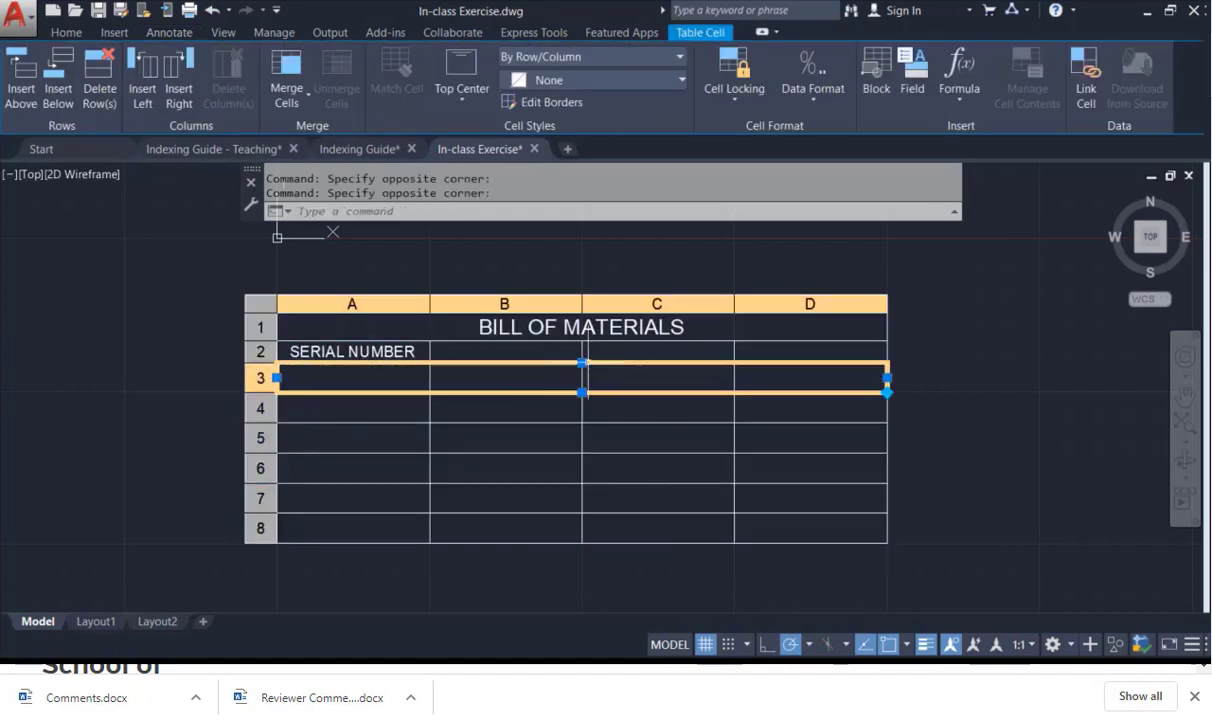
click(579, 355)
drag(581, 361, 448, 358)
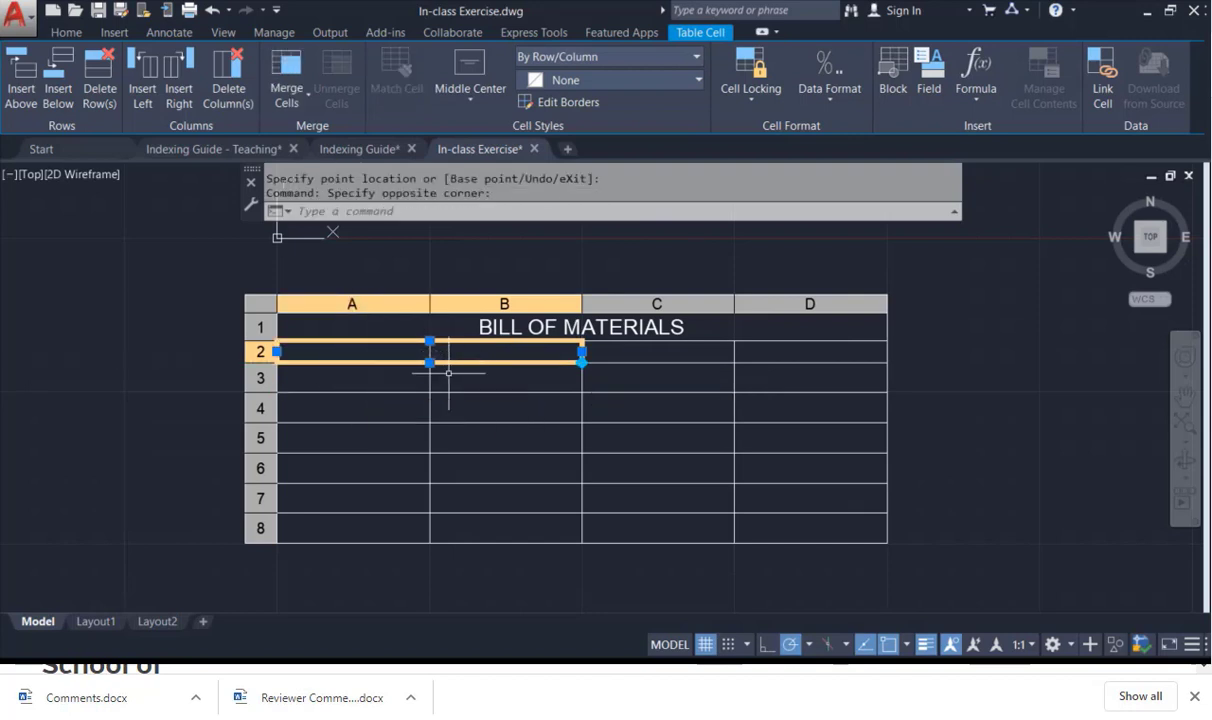
key(Escape)
click(212, 9)
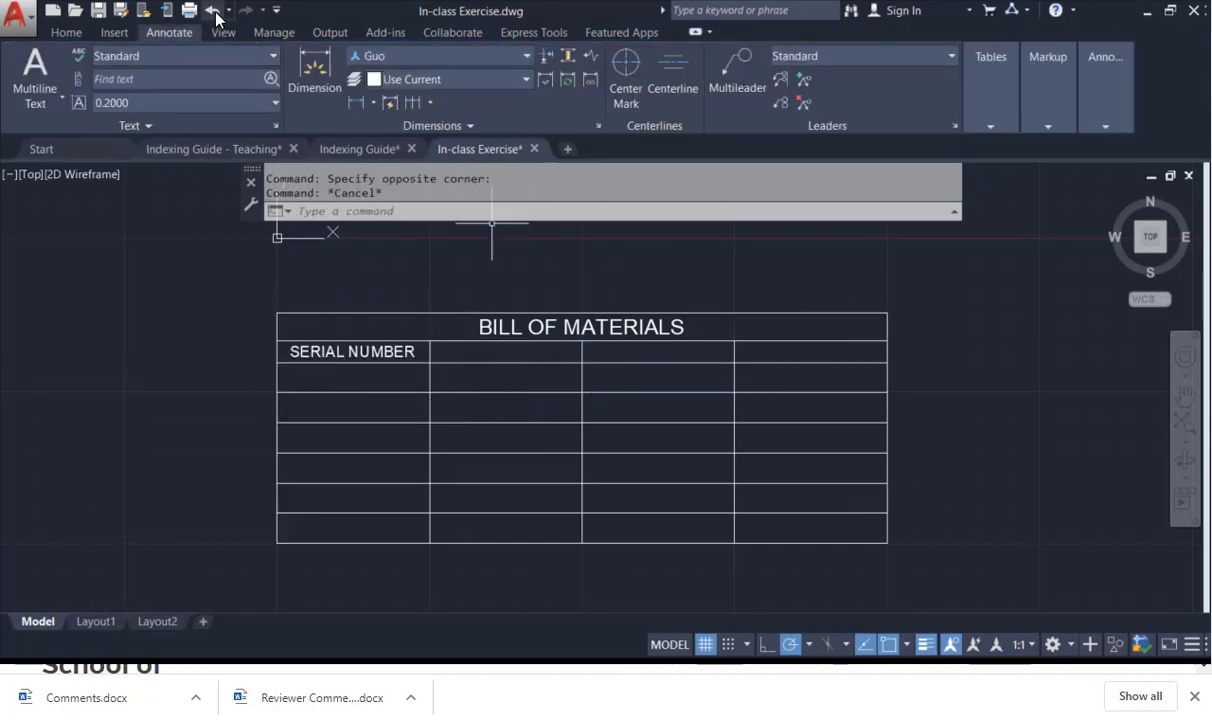
Try selecting the header cells in row 2 and cell A2 alone, and clear the selection.
drag(401, 349, 567, 364)
click(588, 357)
drag(362, 352, 360, 352)
click(362, 350)
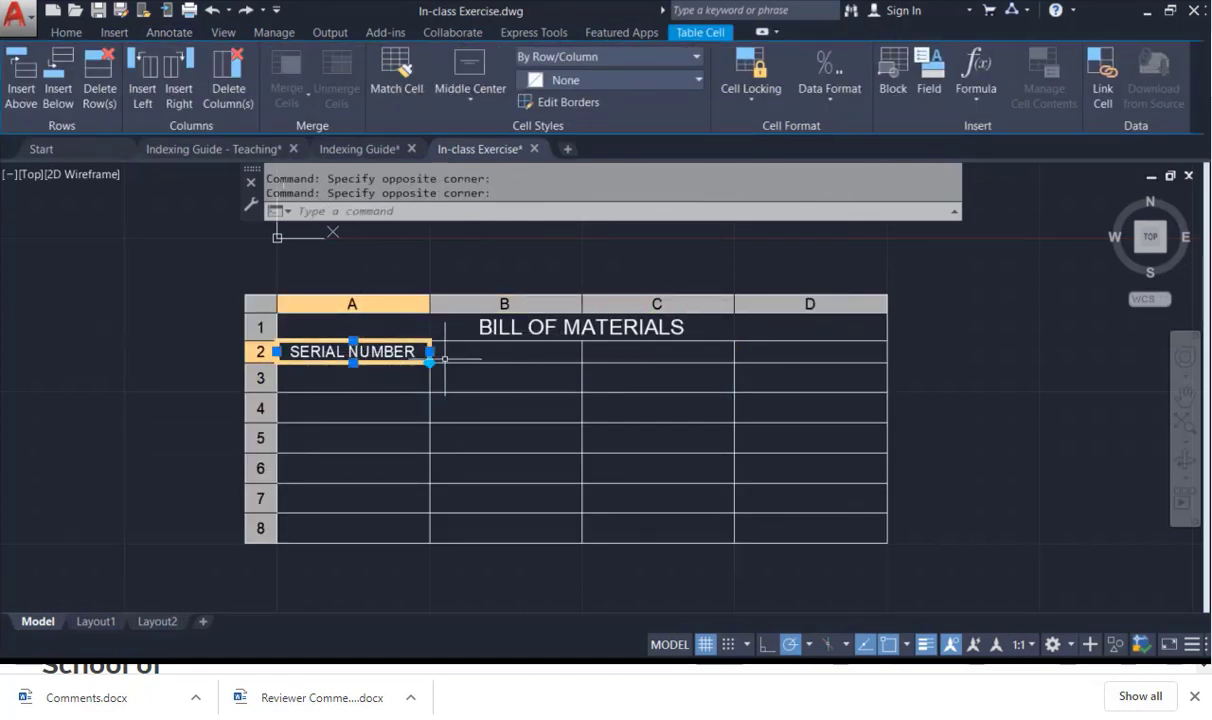
key(Escape)
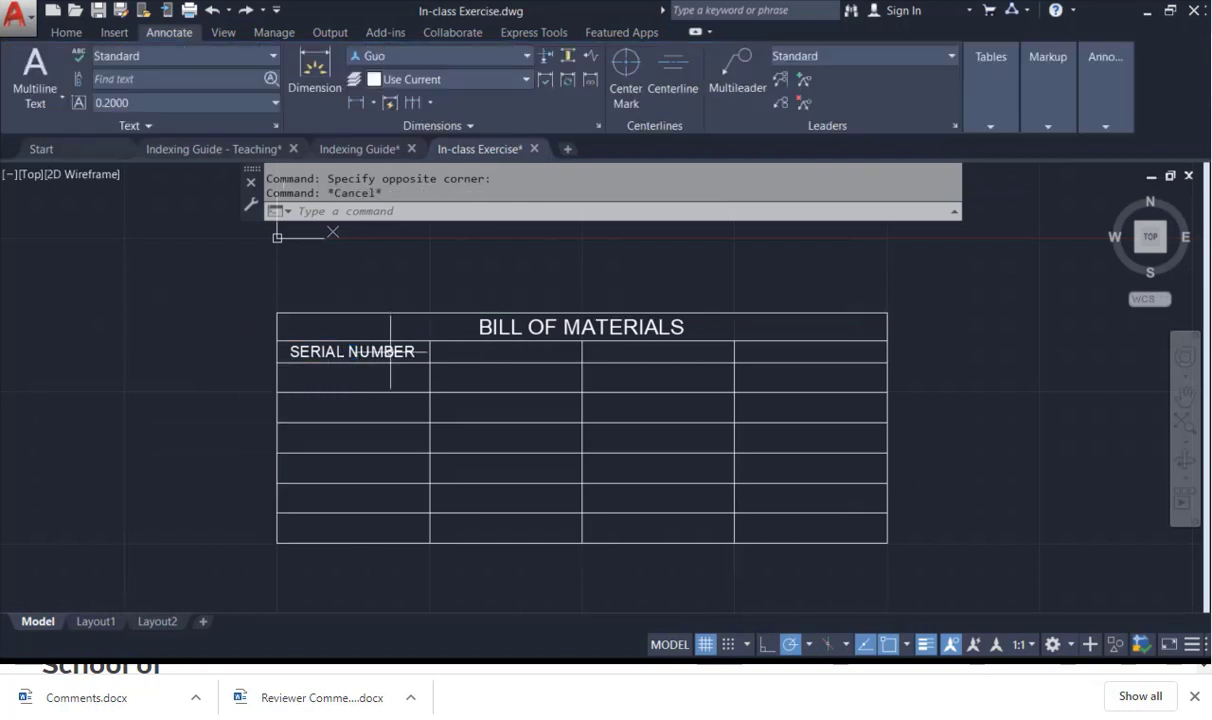
Stretch the lower edge of cell A2 straight down to the row line below, making header row 2 more than twice as tall.
click(385, 352)
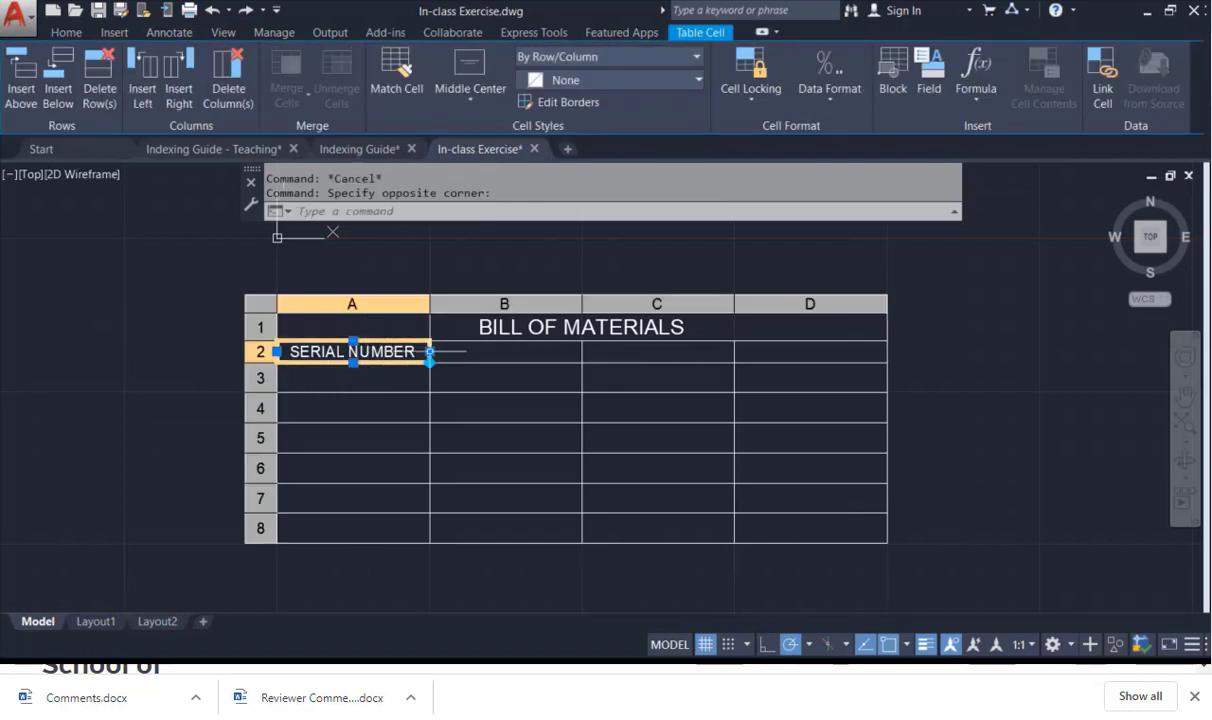
click(430, 352)
key(Escape)
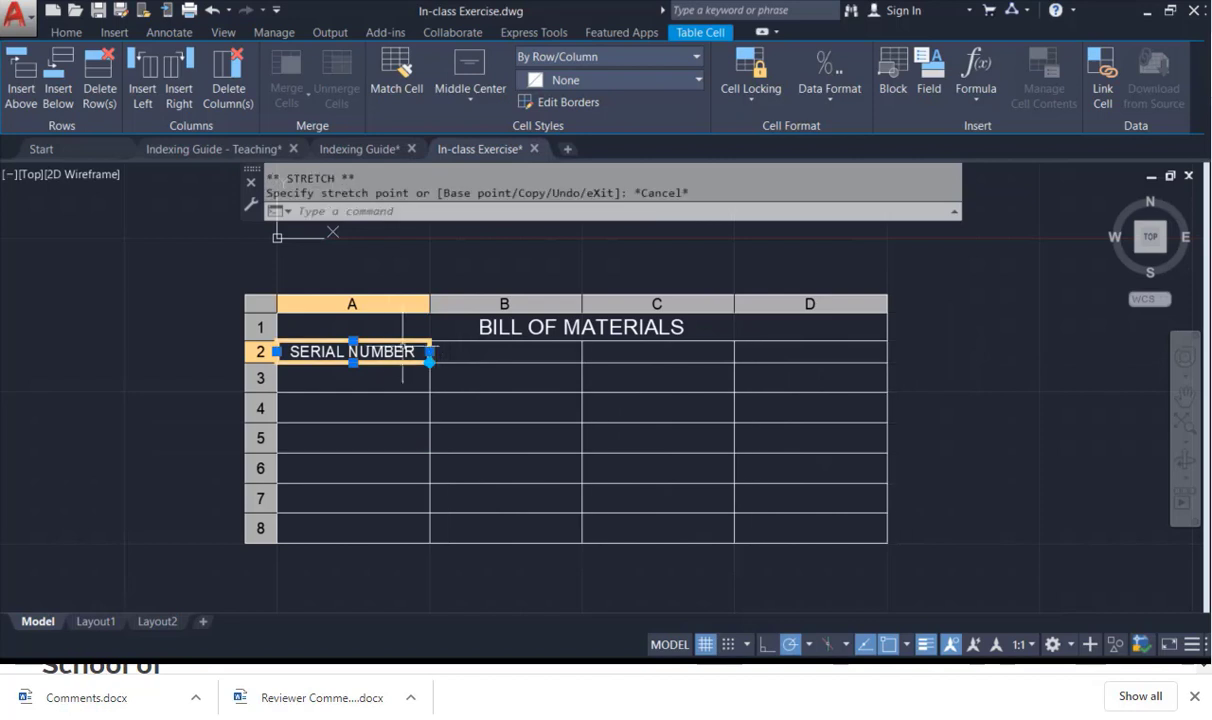
click(353, 362)
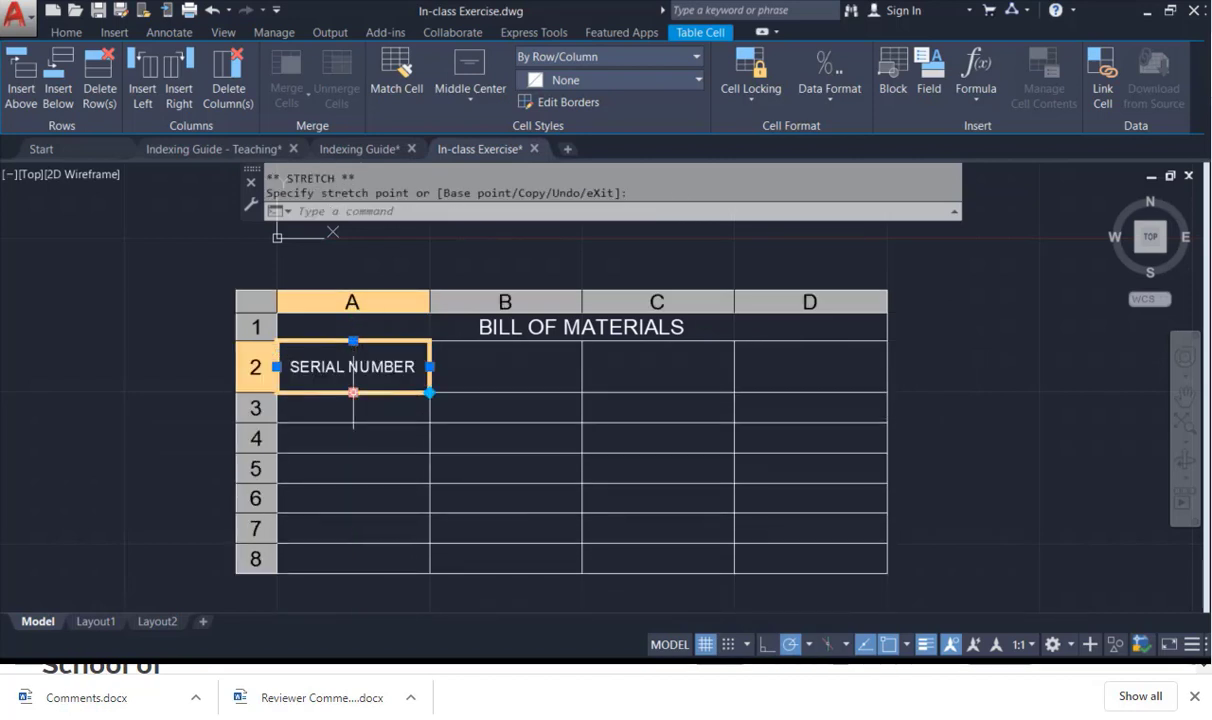
click(353, 392)
key(Escape)
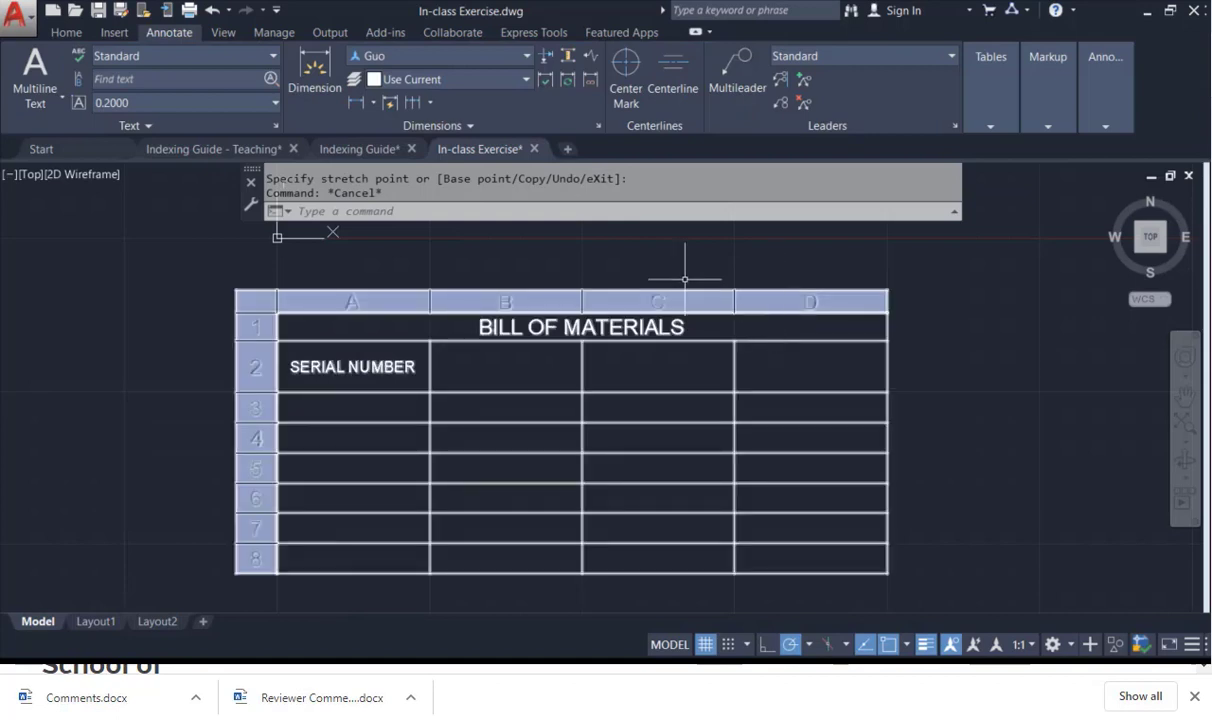
Enter the column header DESCRIPTION in cell B2 and finish editing the text.
click(534, 370)
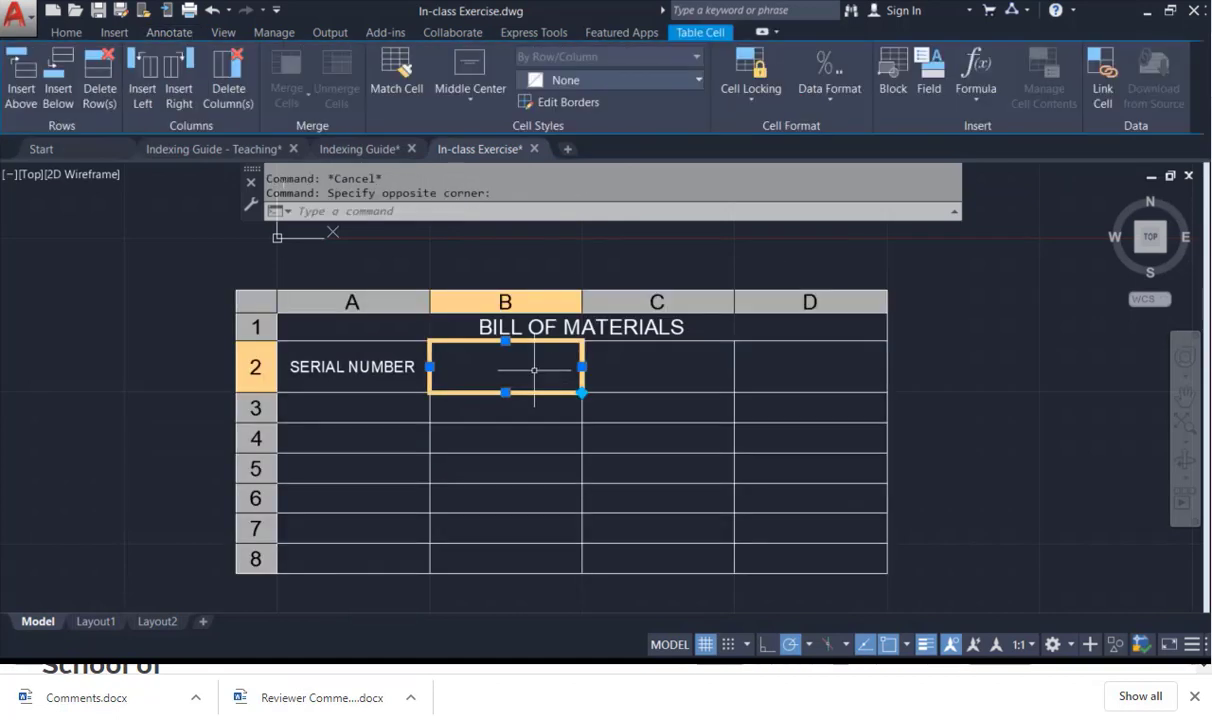
double_click(534, 370)
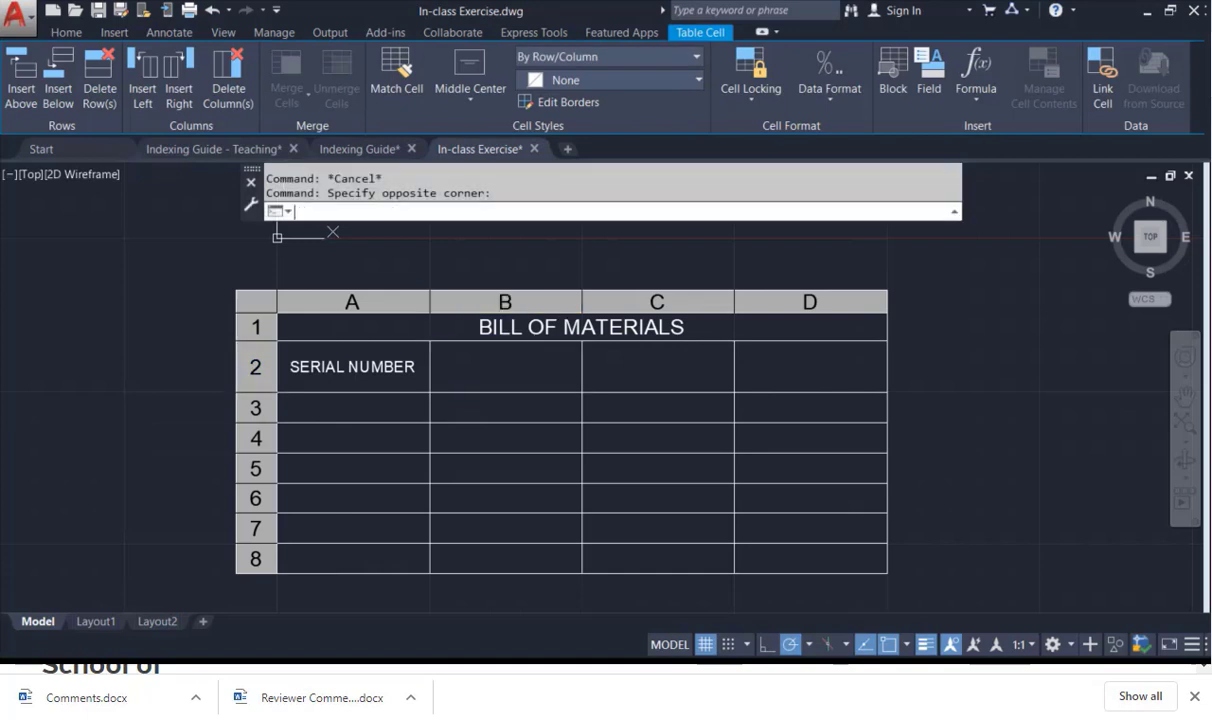
text(DESCR)
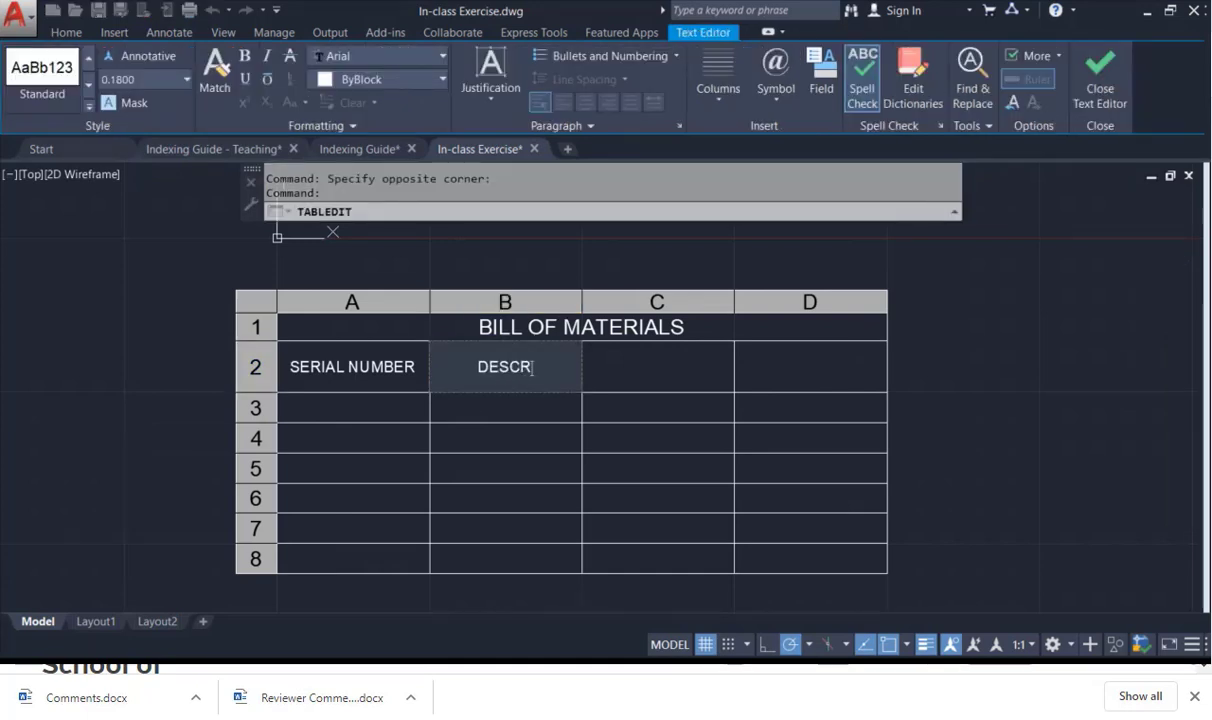
text(IPTION)
key(Return)
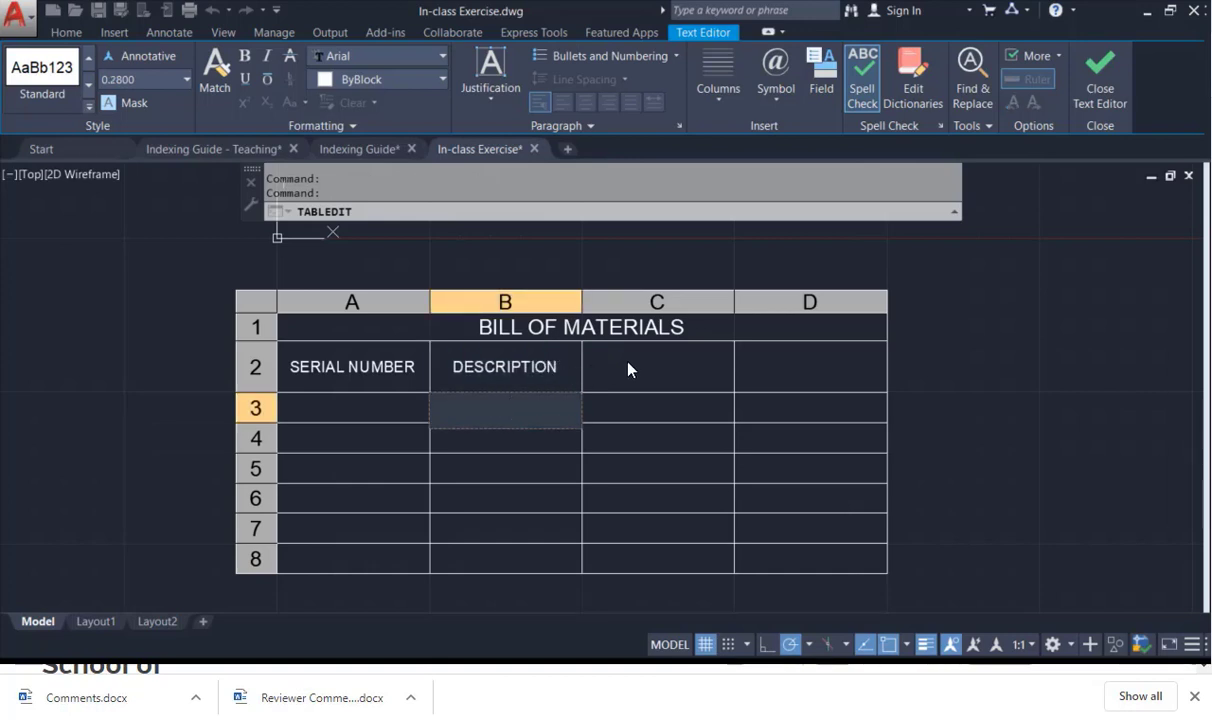
key(Escape)
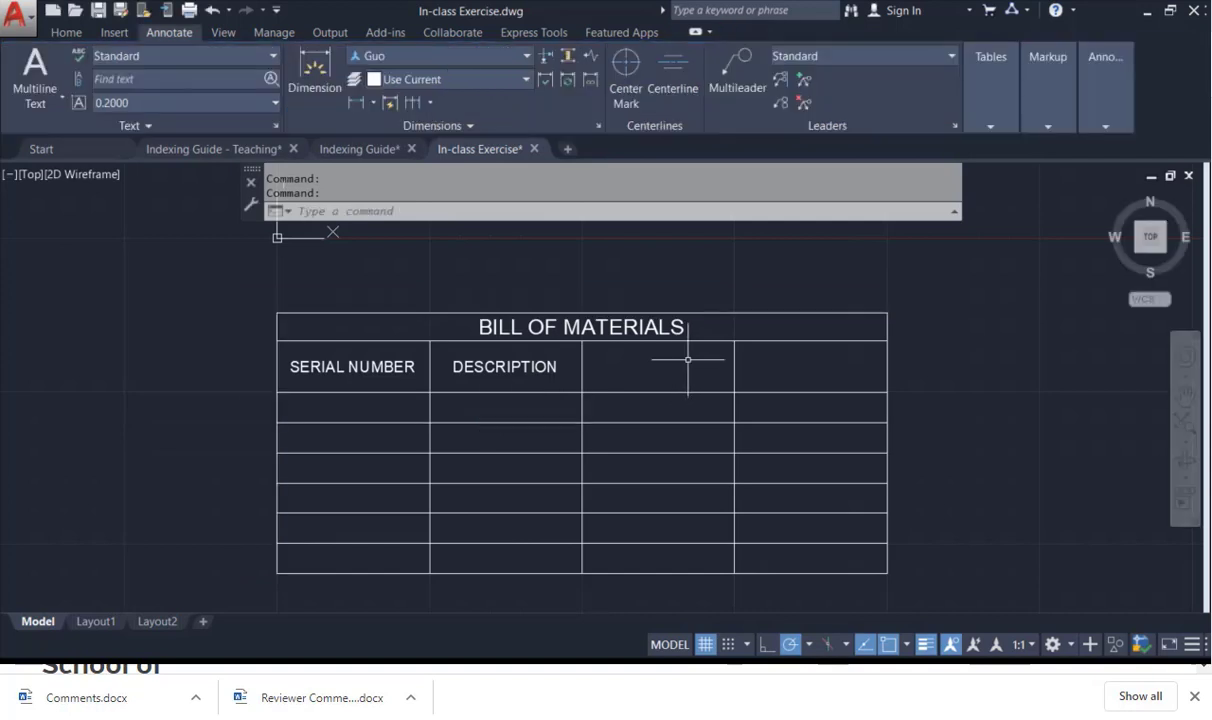
Enter the column header QUENTITY in cell C2 and finish editing the text.
click(688, 359)
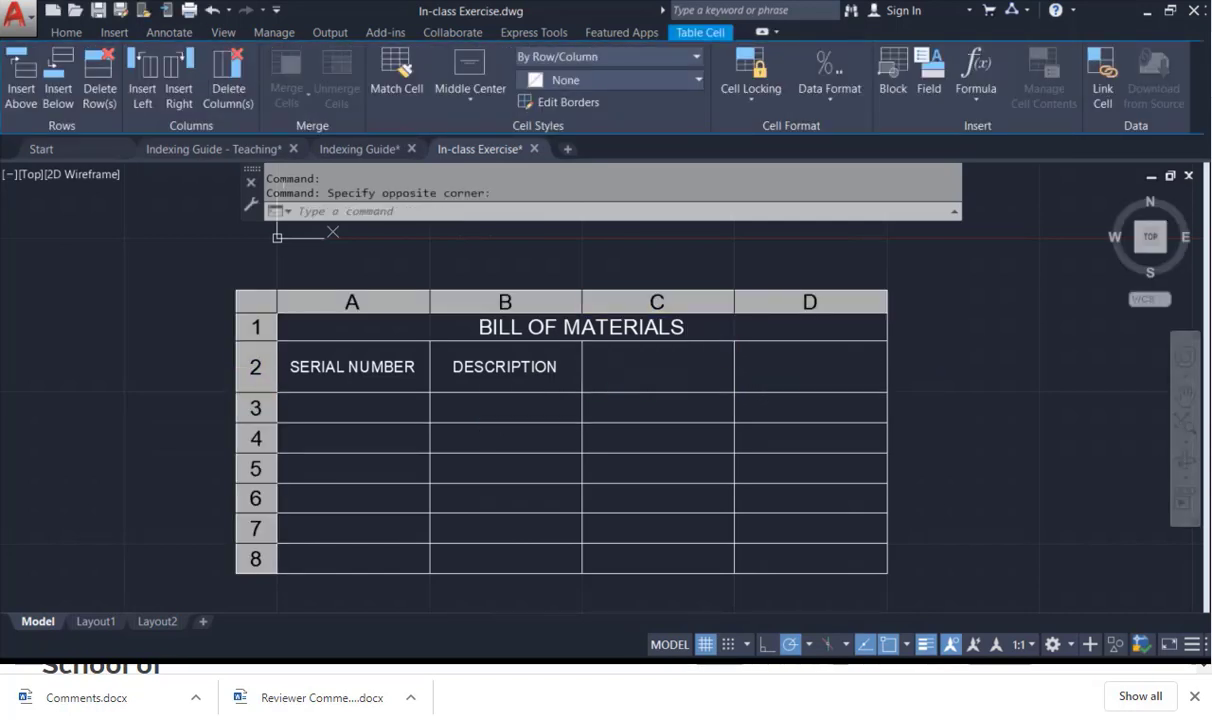
text(QUEN)
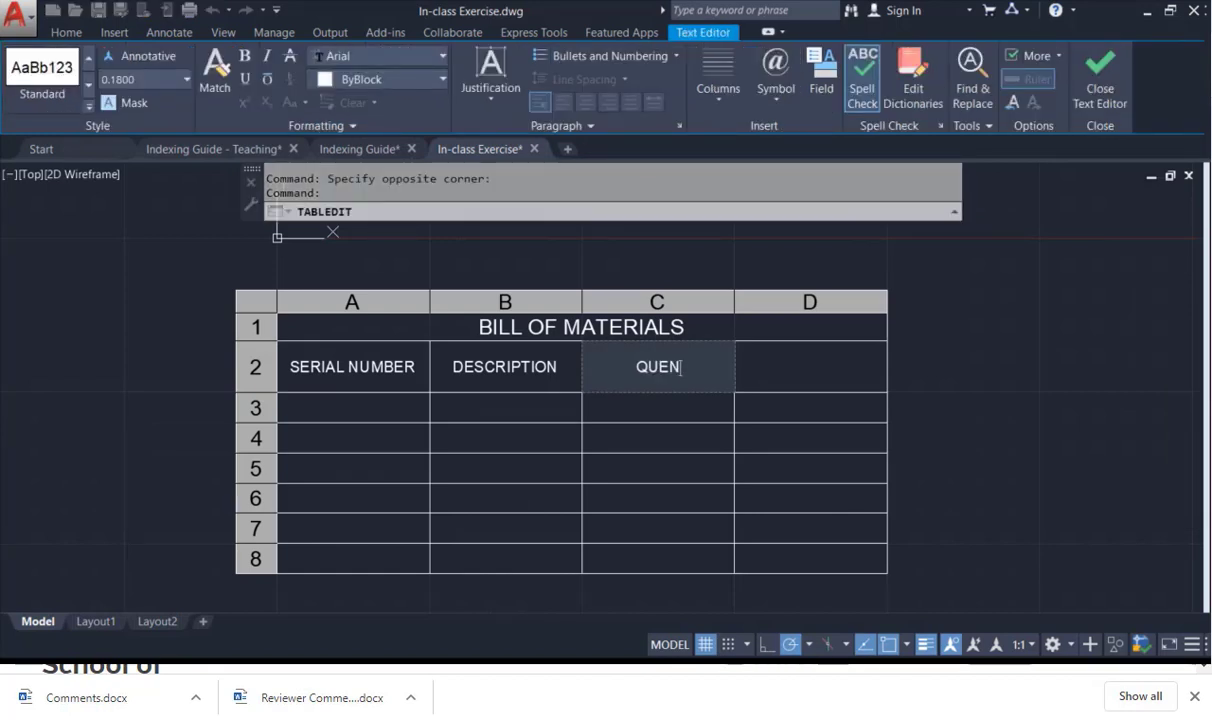
text(TITY)
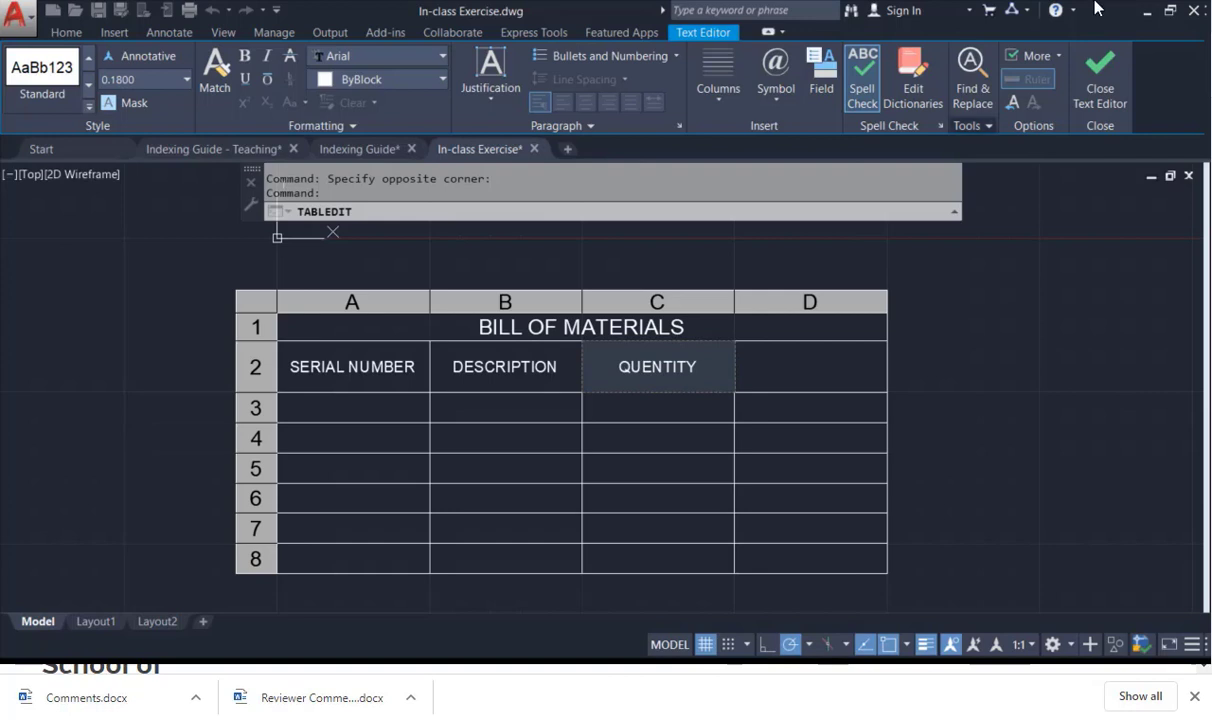
click(1053, 370)
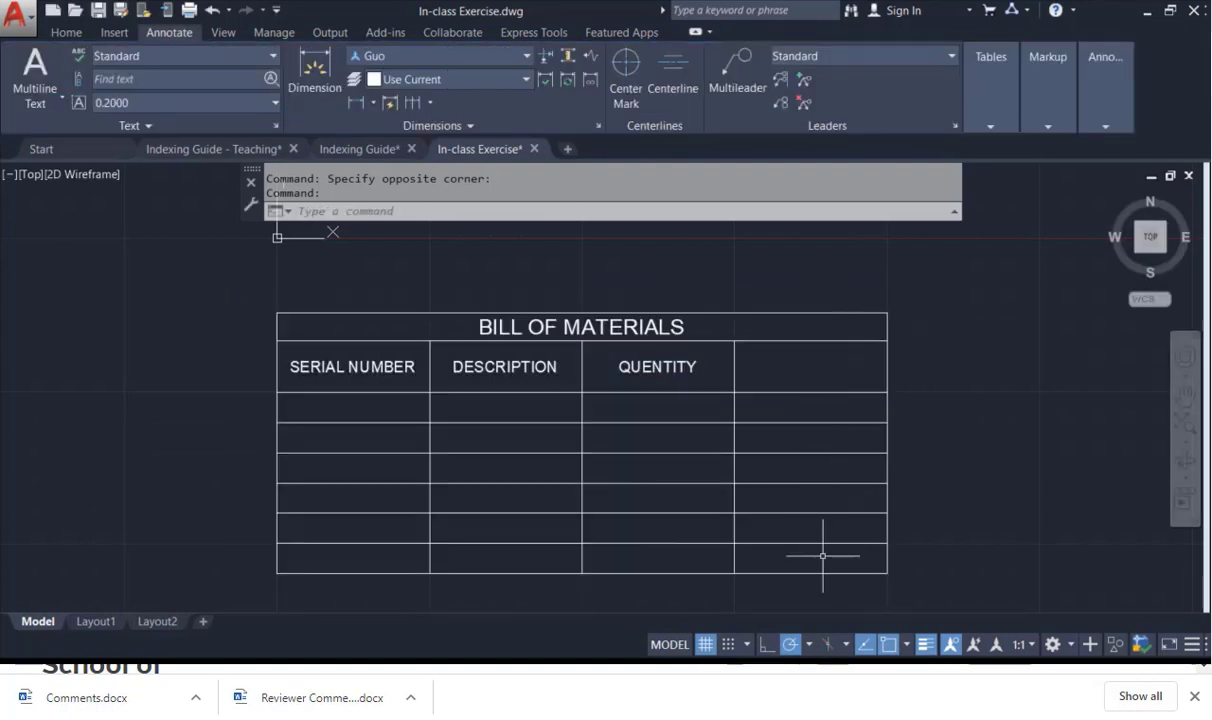
Select cells D2 to D7 and delete column D from the table.
click(800, 367)
click(837, 520)
right_click(808, 346)
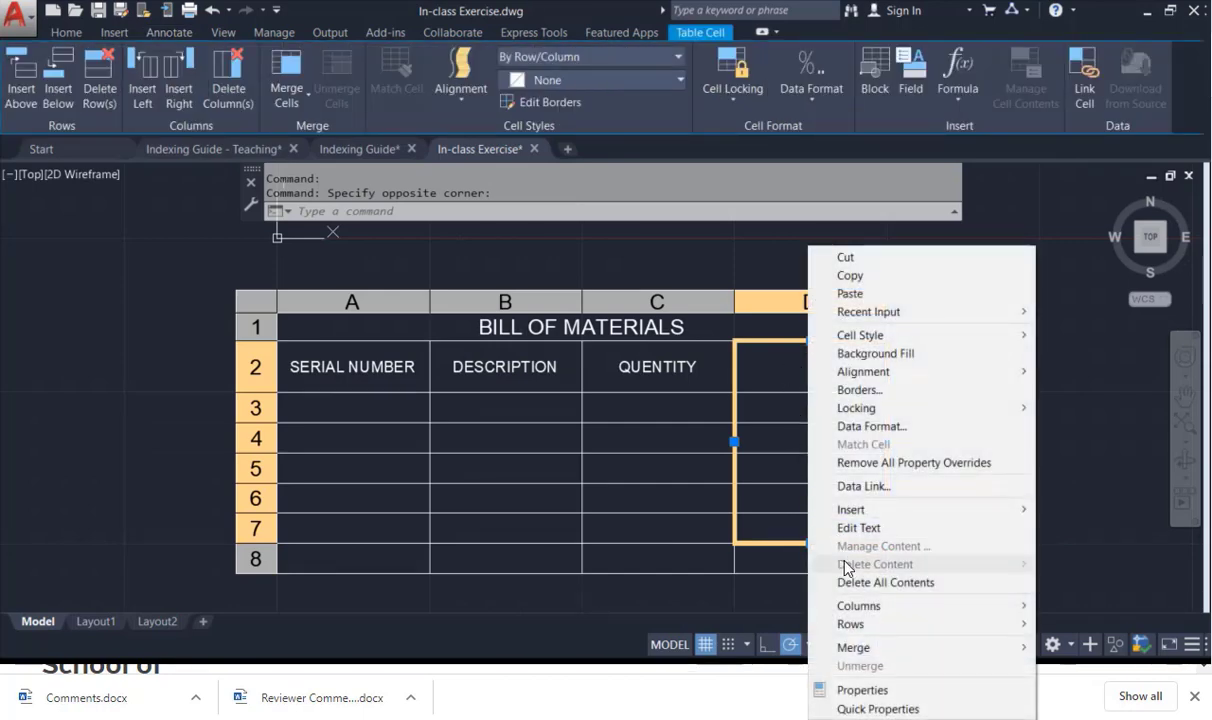
key(Escape)
click(234, 80)
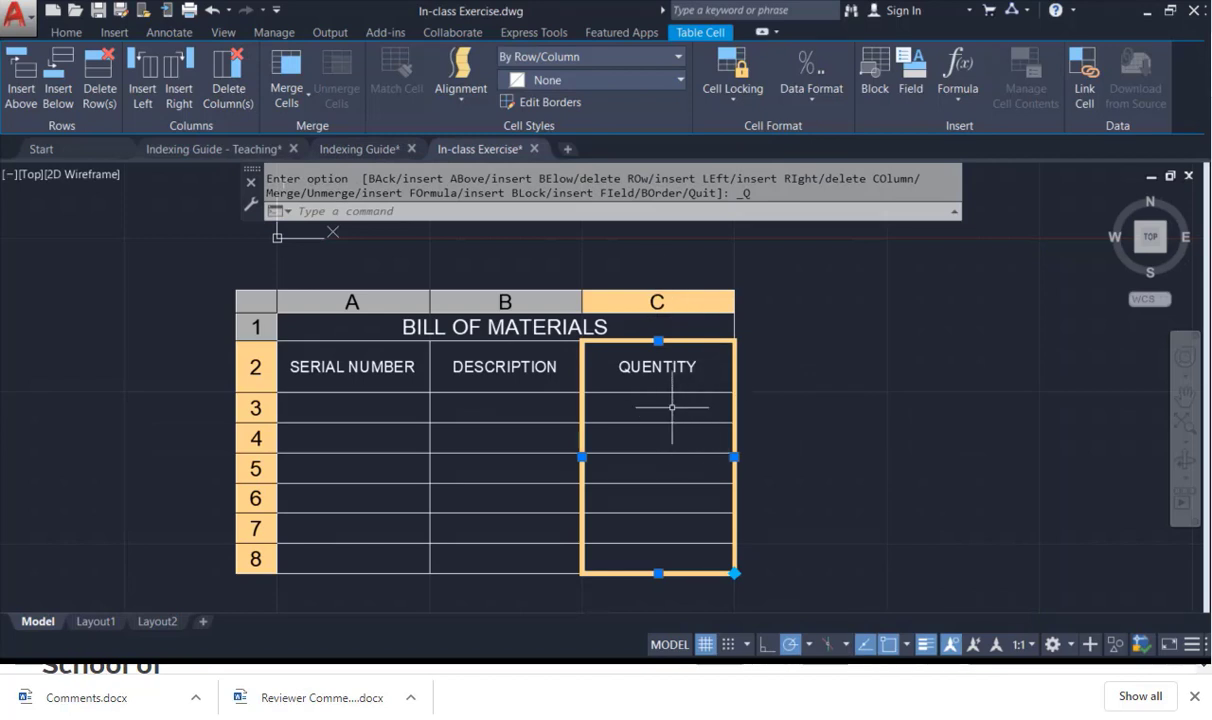
Correct the header in cell C2 to the suggested spelling QUANTITY, and undo both this correction and the deletion of column D.
double_click(657, 366)
right_click(658, 372)
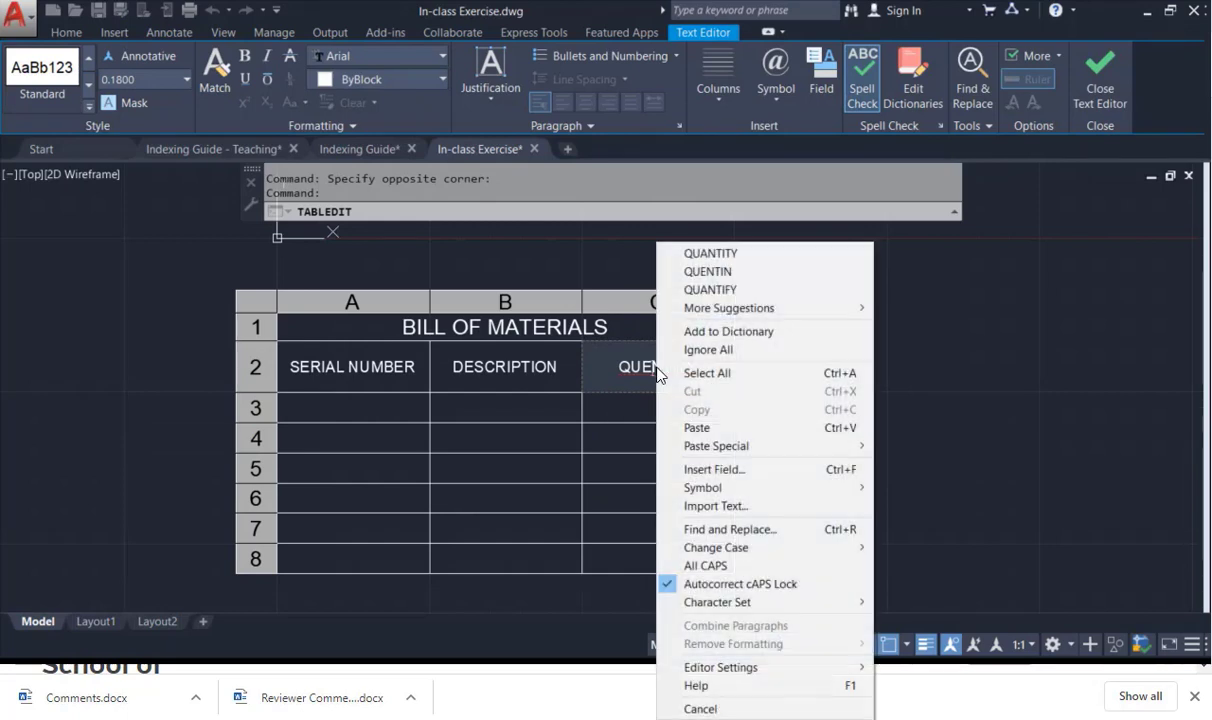
click(700, 253)
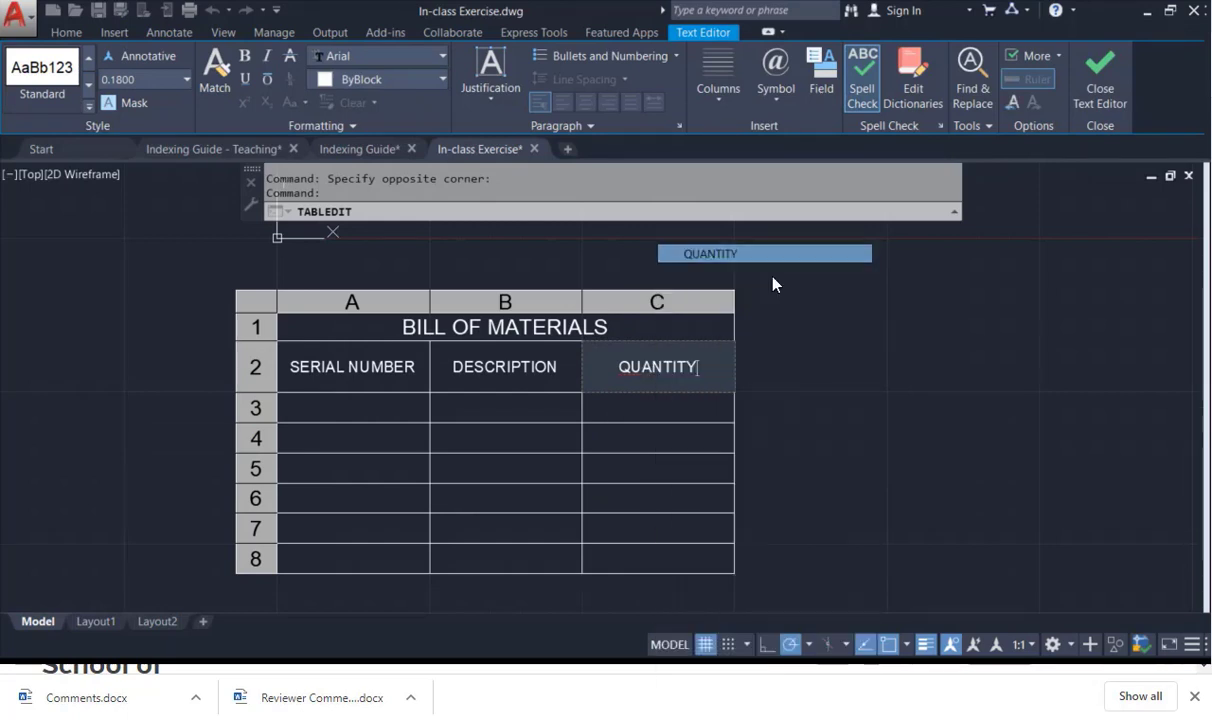
click(859, 407)
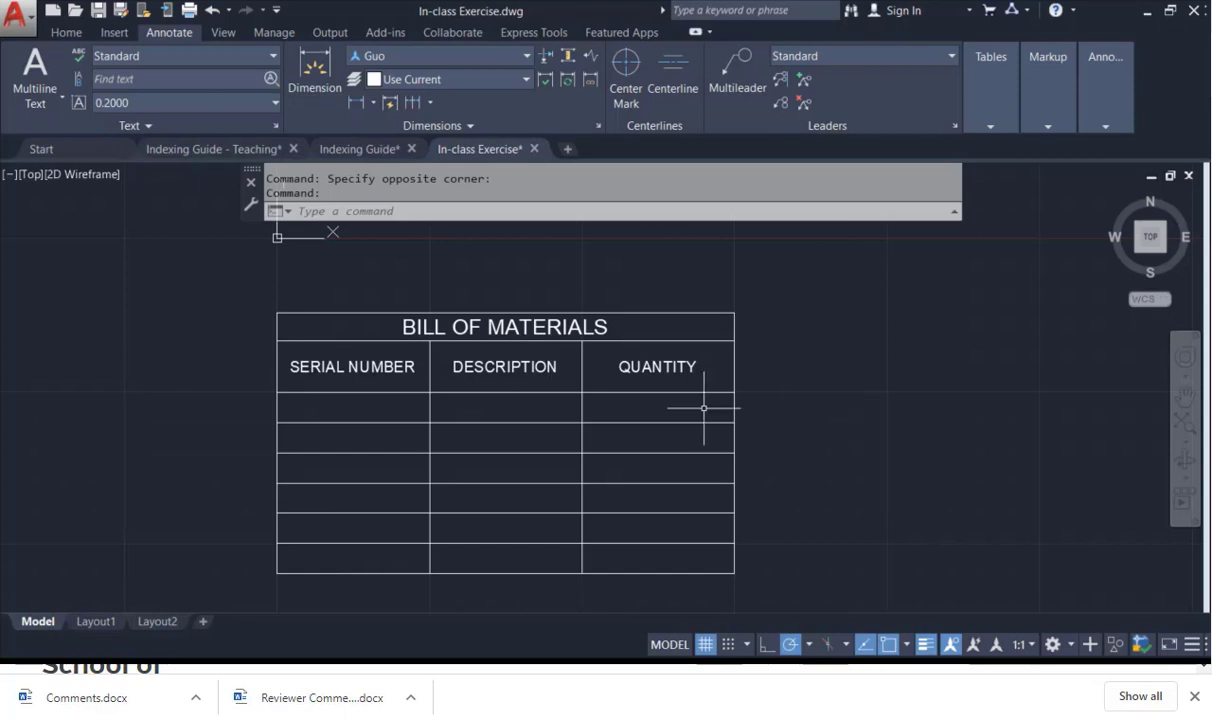
click(212, 10)
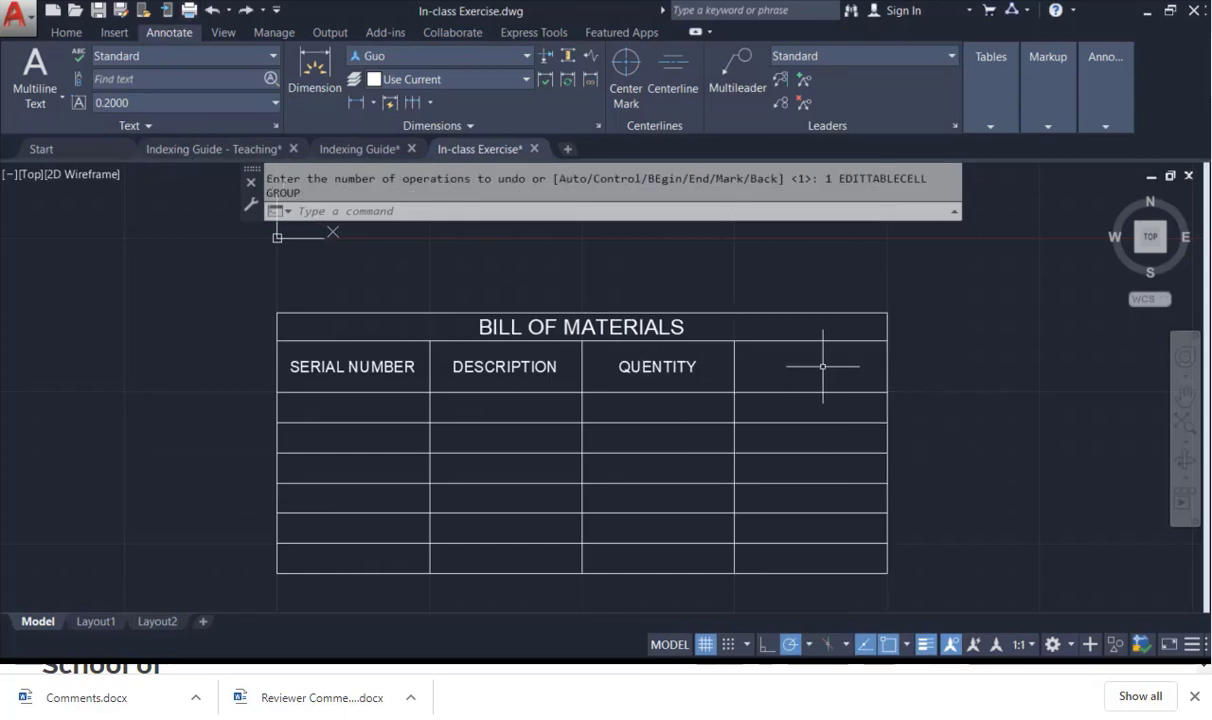
Select the empty cells D2 to D8 and delete column D from the table.
drag(822, 363, 825, 554)
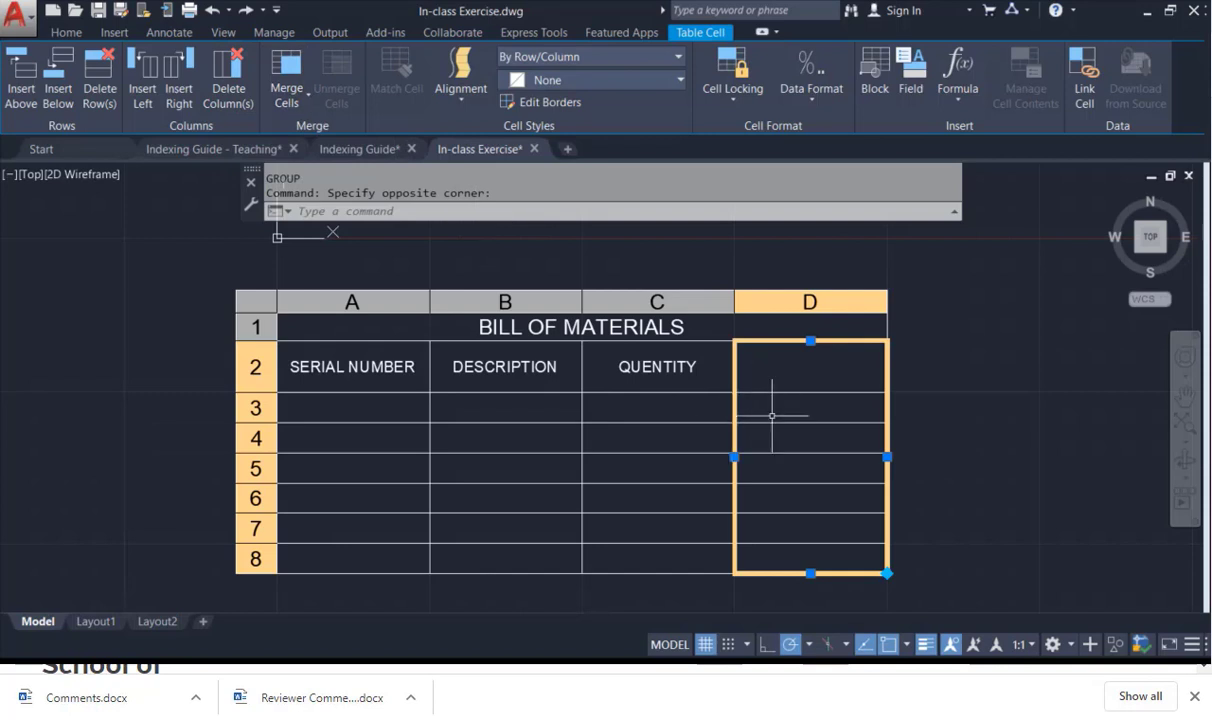
click(228, 88)
click(876, 377)
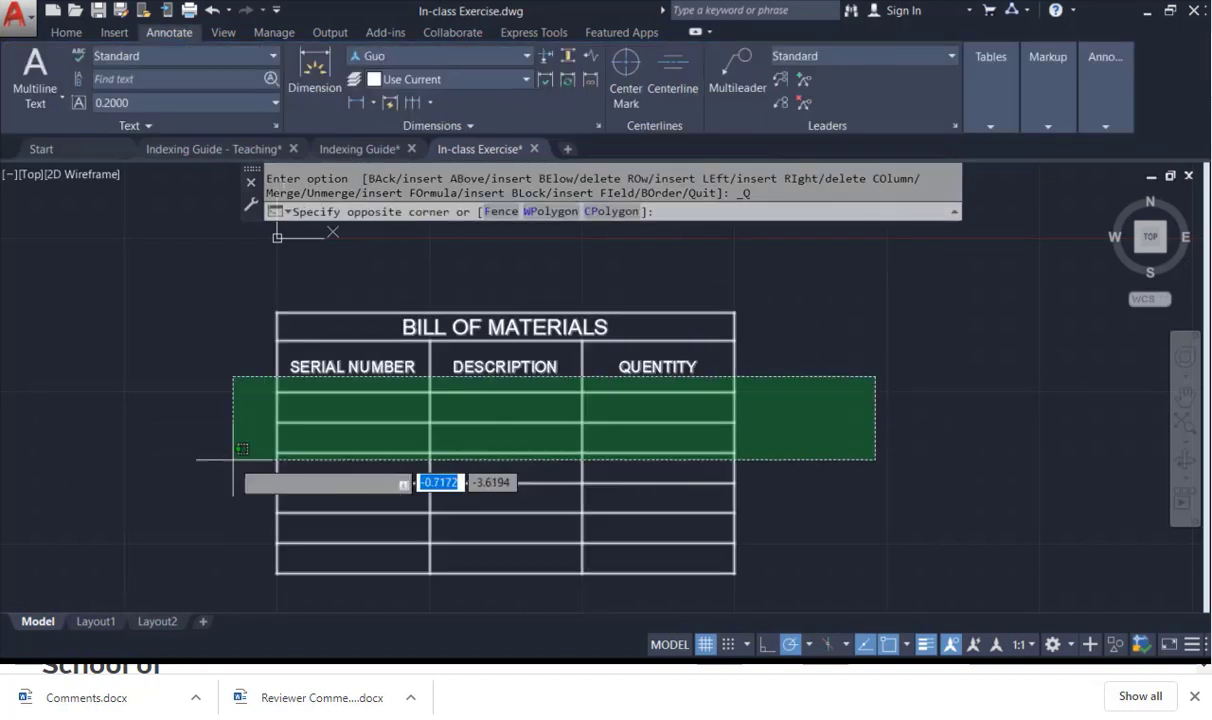
key(Escape)
key(Escape)
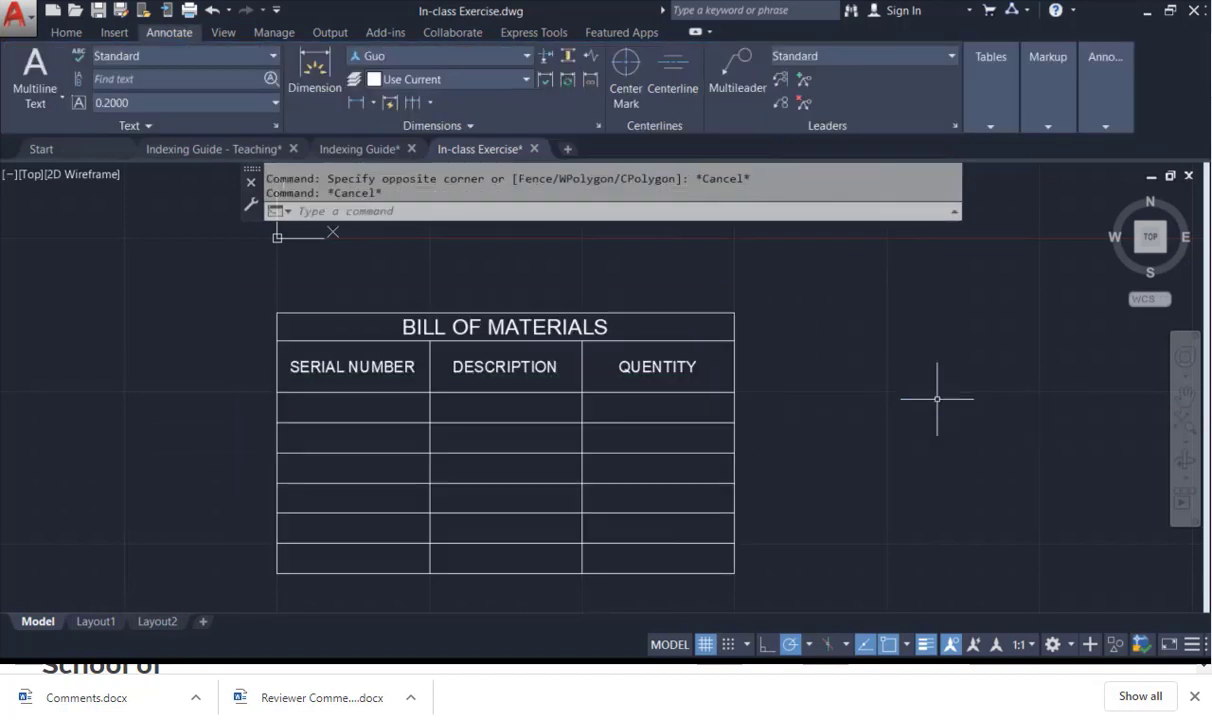
Correct the misspelled header in cell C2 to the suggested spelling QUANTITY and finish editing the text.
click(655, 366)
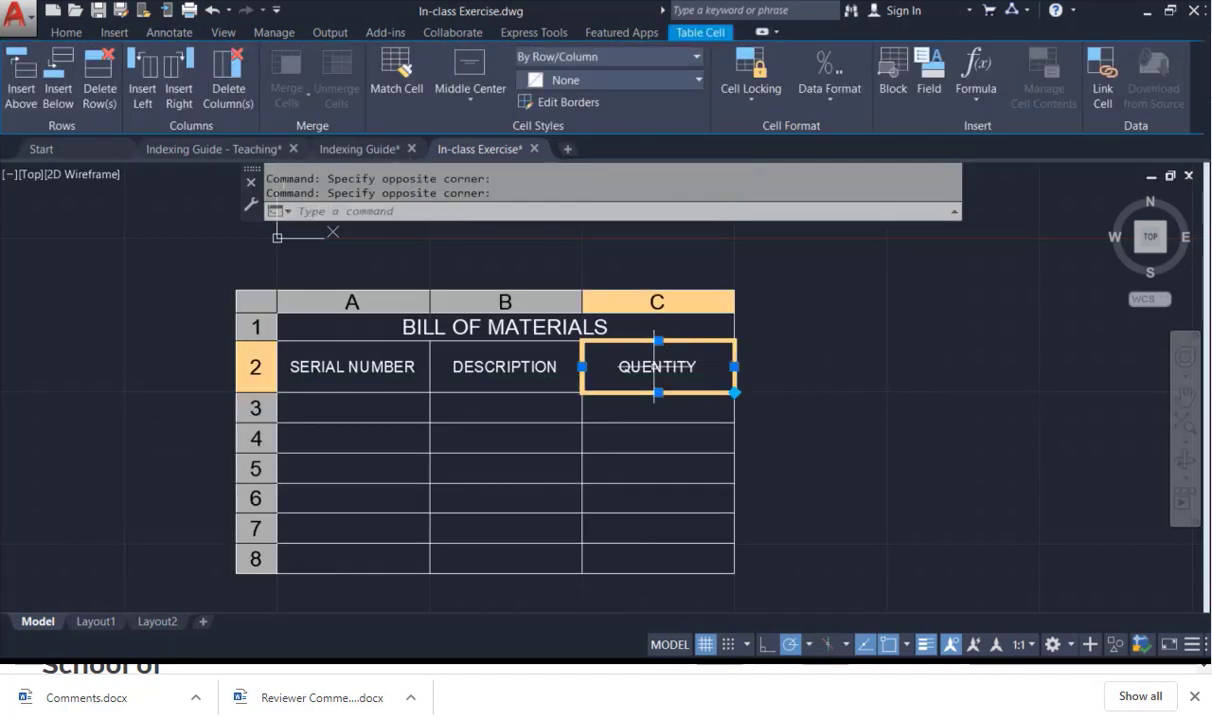
right_click(652, 362)
click(646, 353)
click(648, 407)
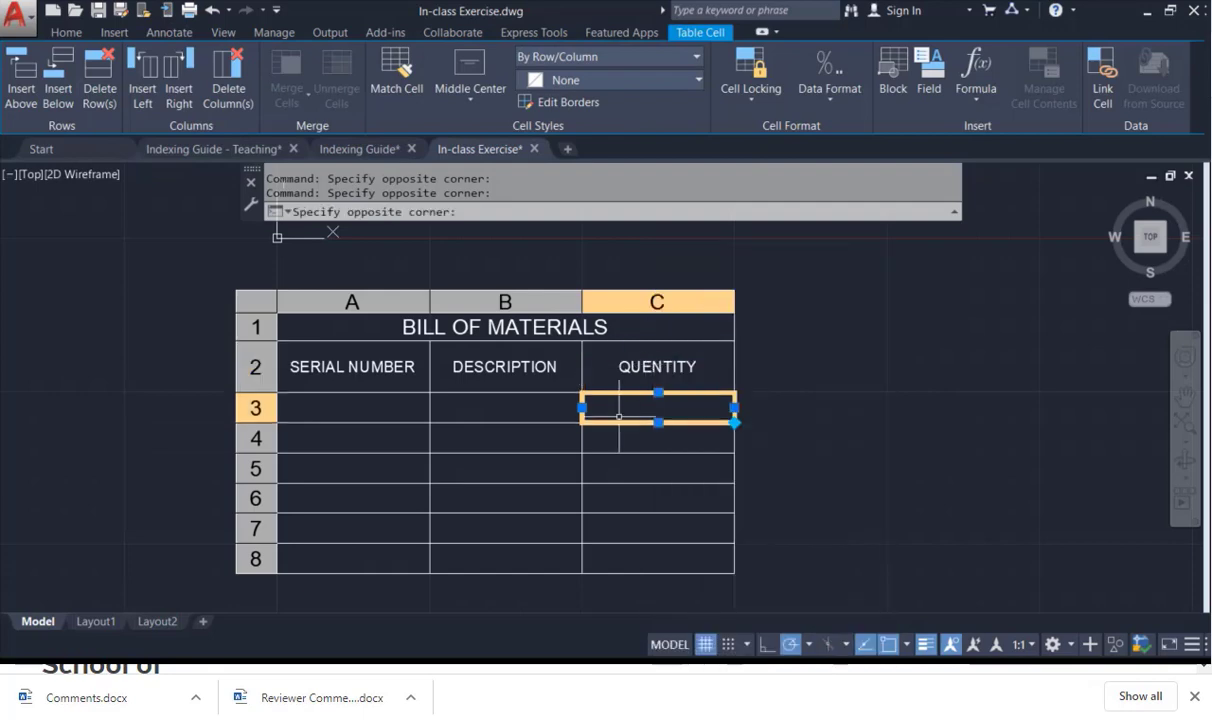
double_click(650, 367)
right_click(645, 367)
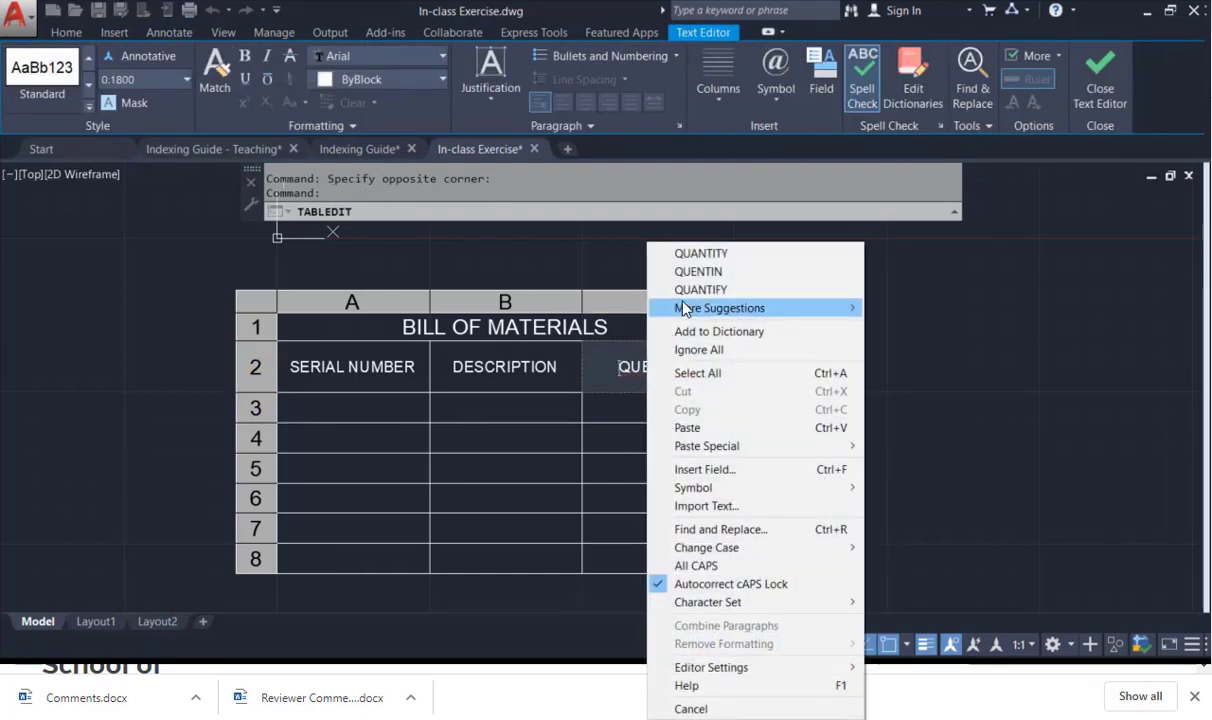
click(695, 250)
click(876, 406)
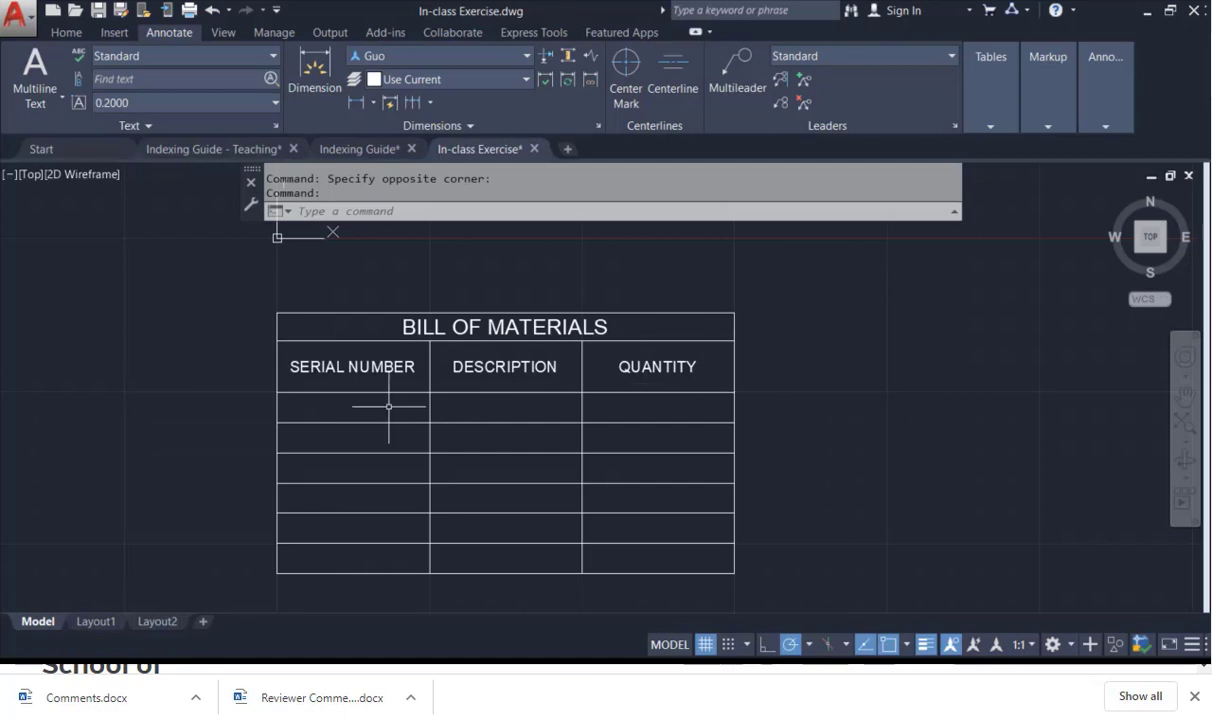
Stretch row 3 from cell A3 to about twice its height, and undo this stretch.
click(352, 421)
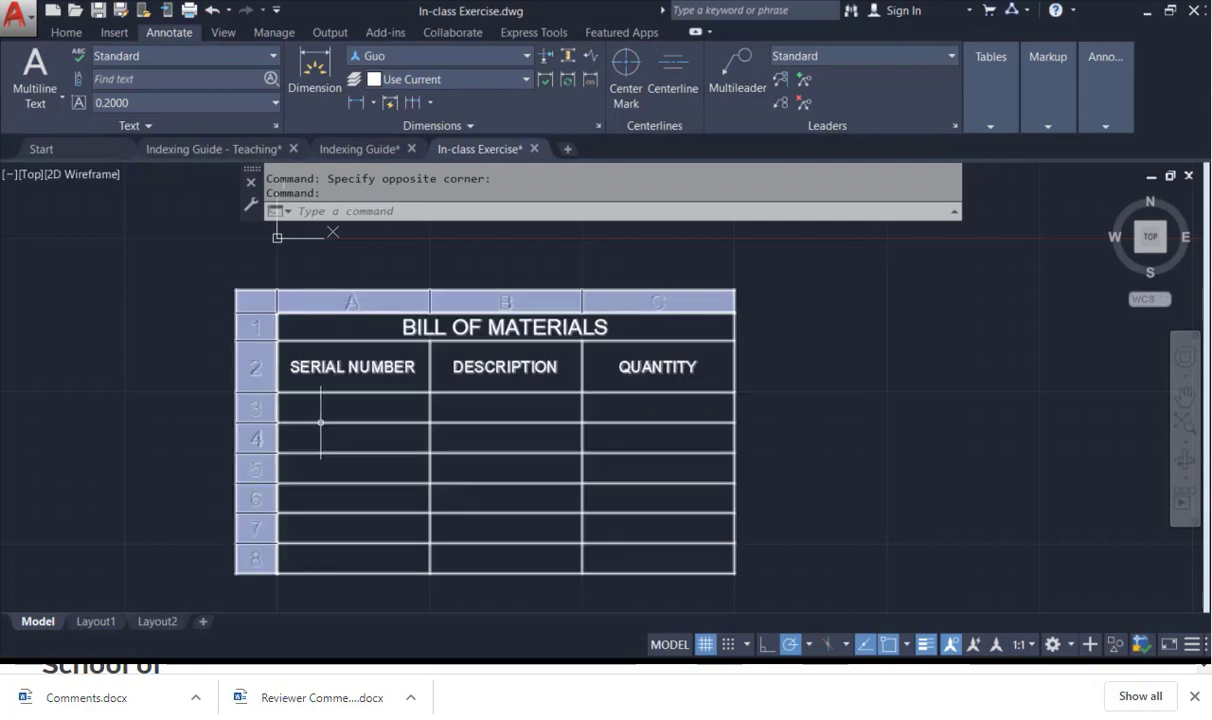
click(322, 419)
click(353, 422)
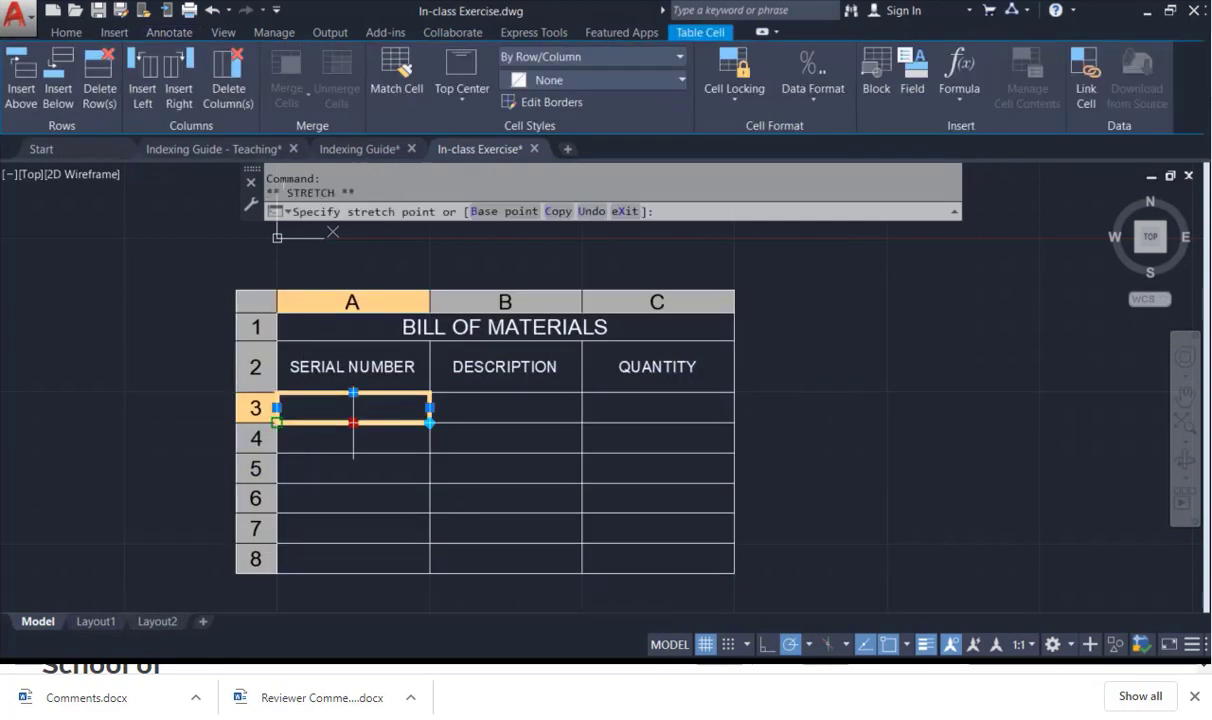
click(353, 453)
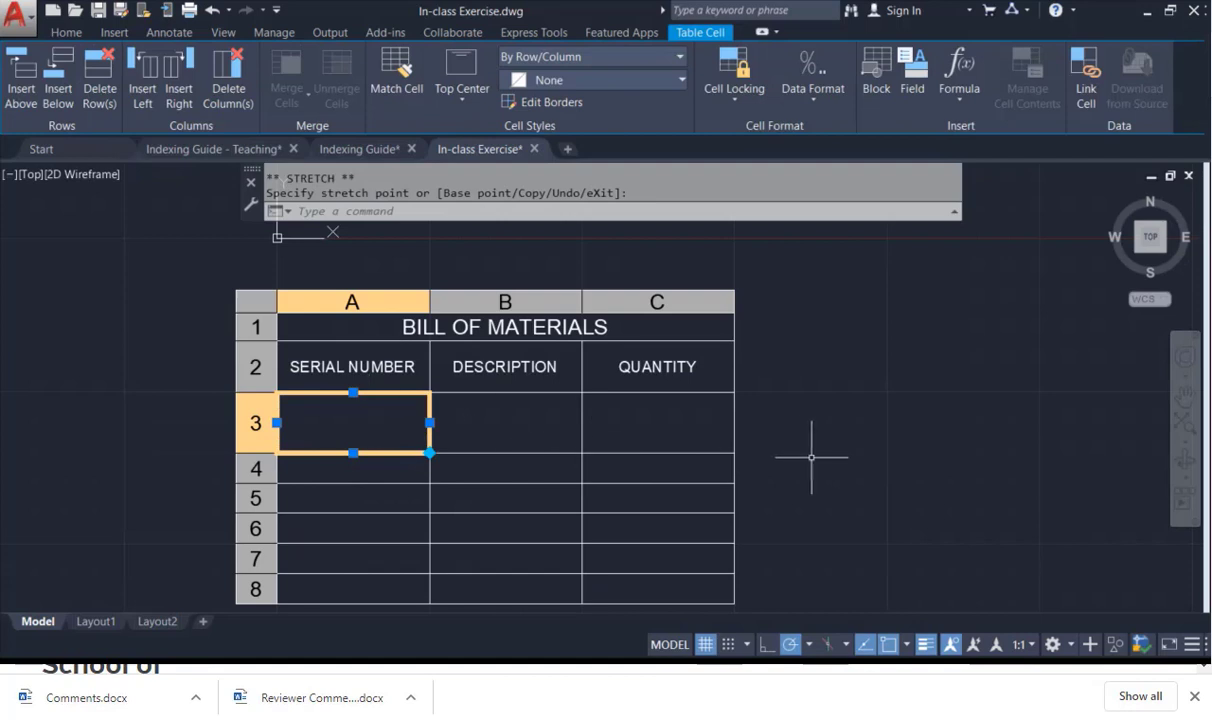
click(213, 10)
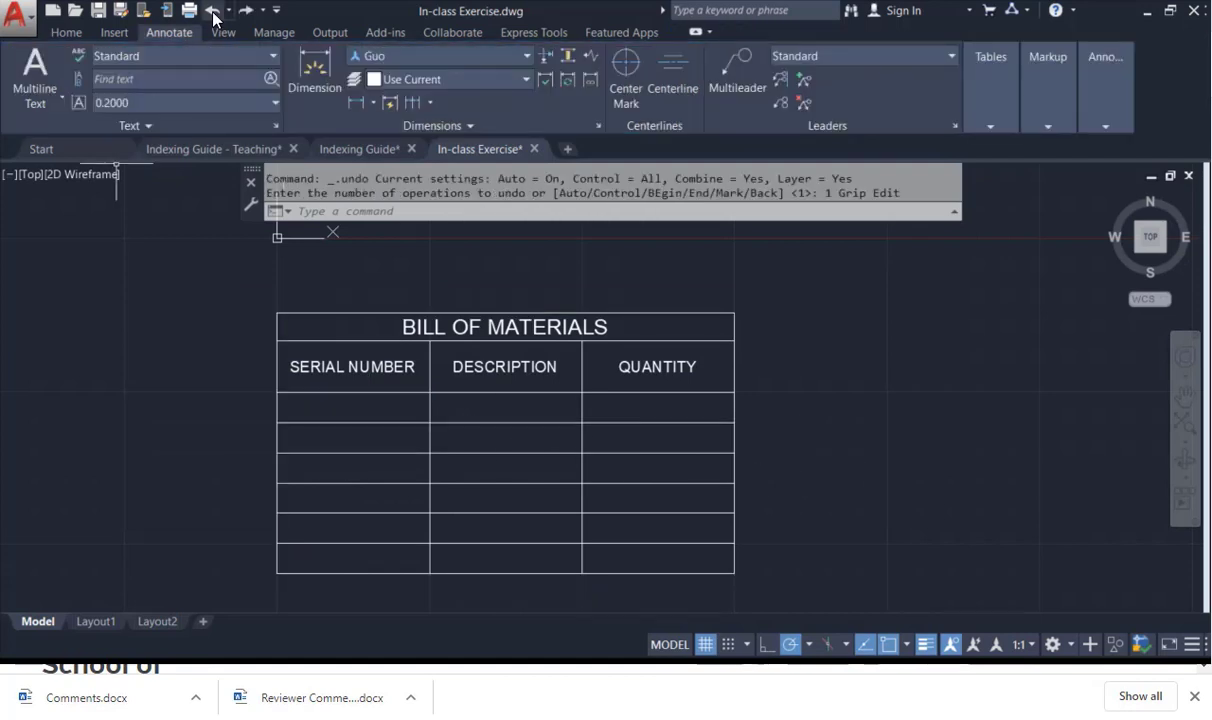
Enter 77647676 in cell A3 under SERIAL NUMBER and finish editing the text.
click(333, 410)
click(347, 412)
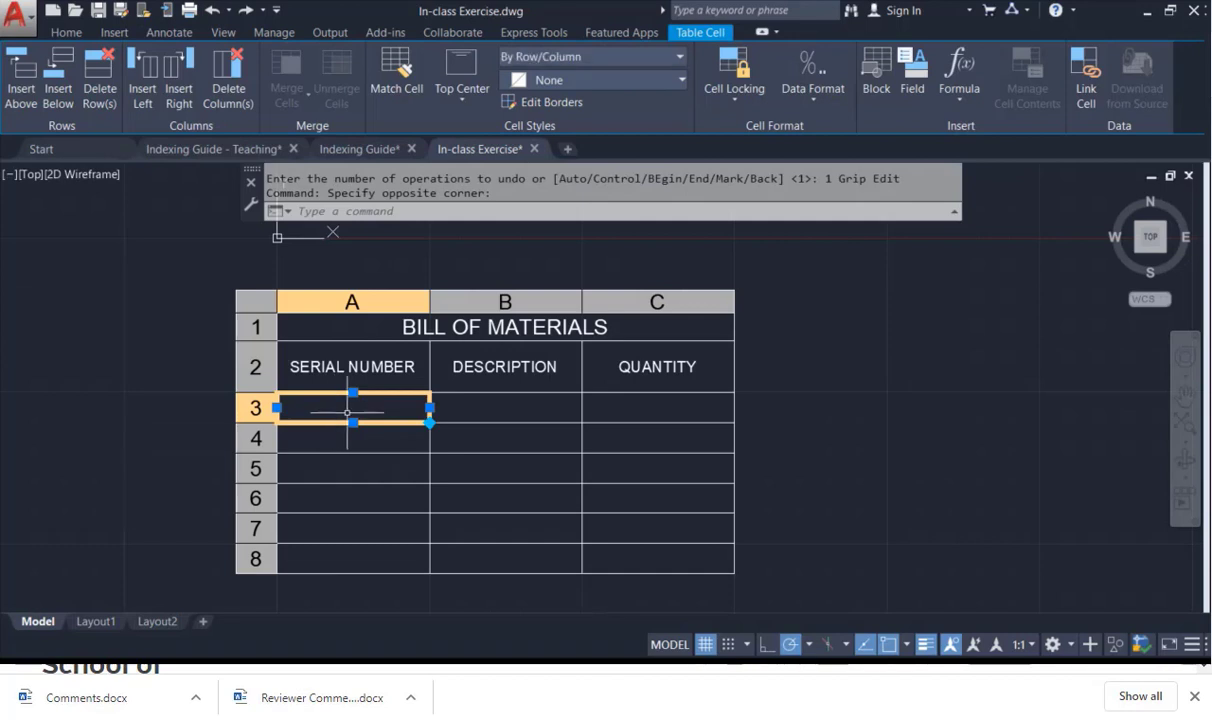
text(77647676)
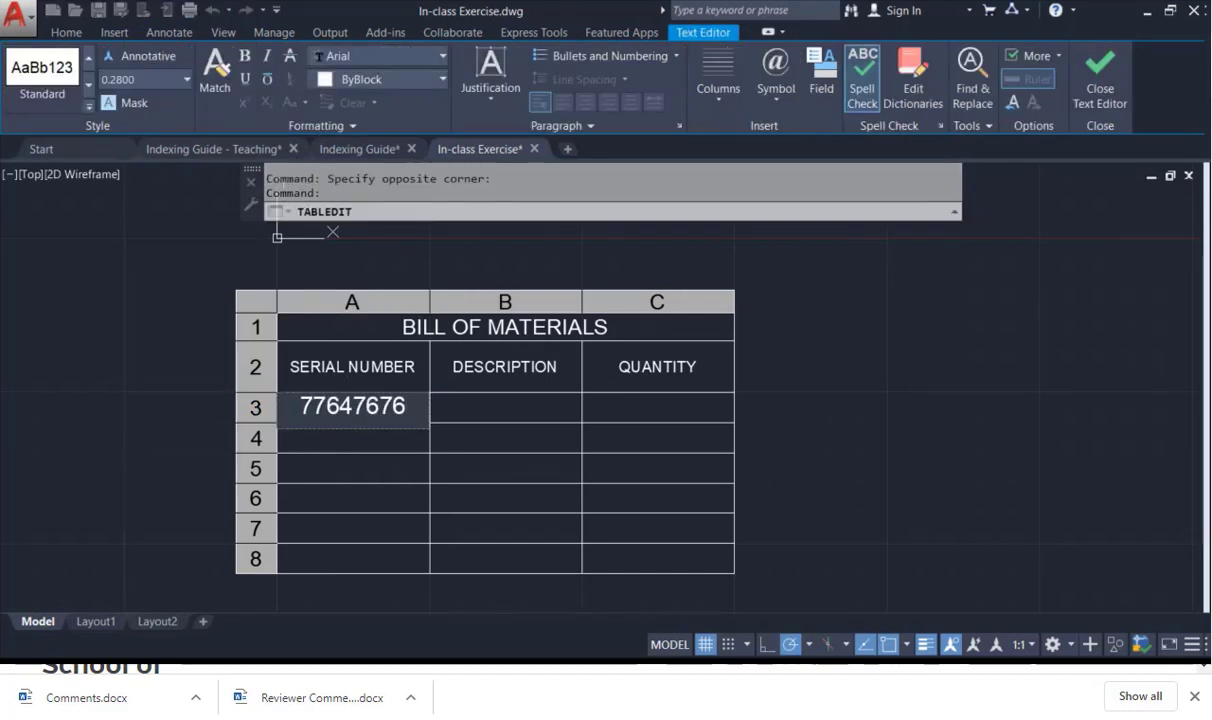
click(490, 408)
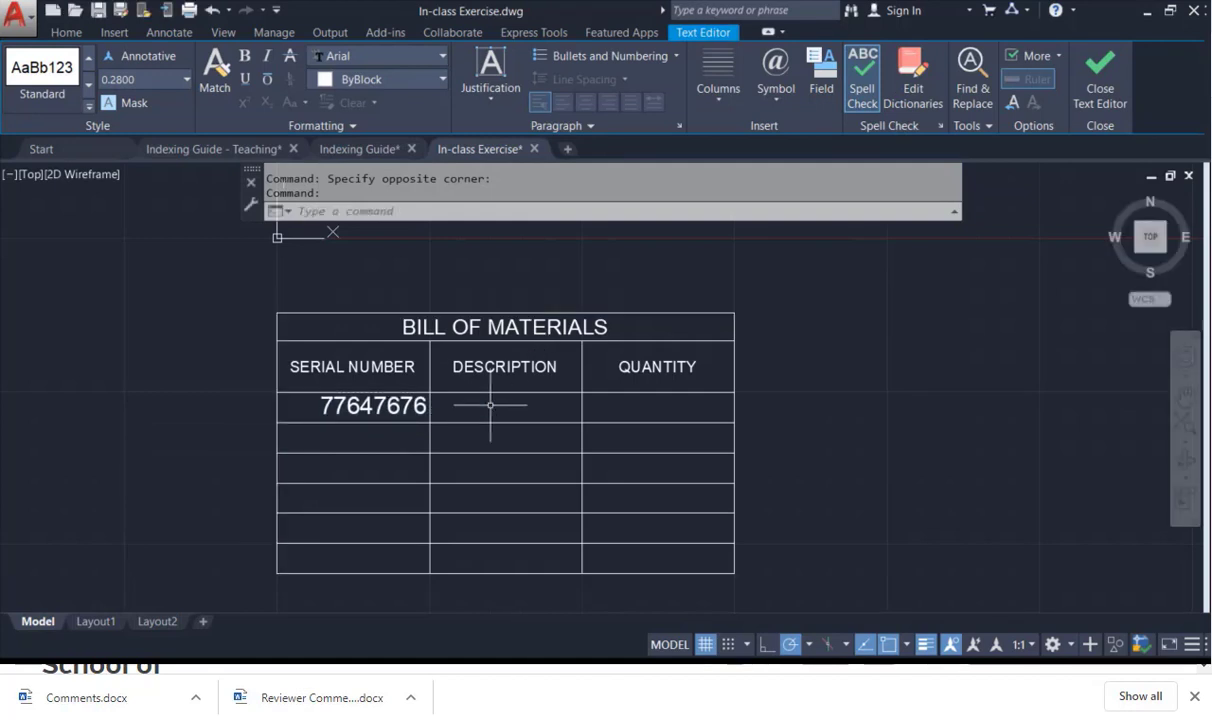
Enter the description LOWER PLATE in cell B3 and finish editing the text.
click(490, 406)
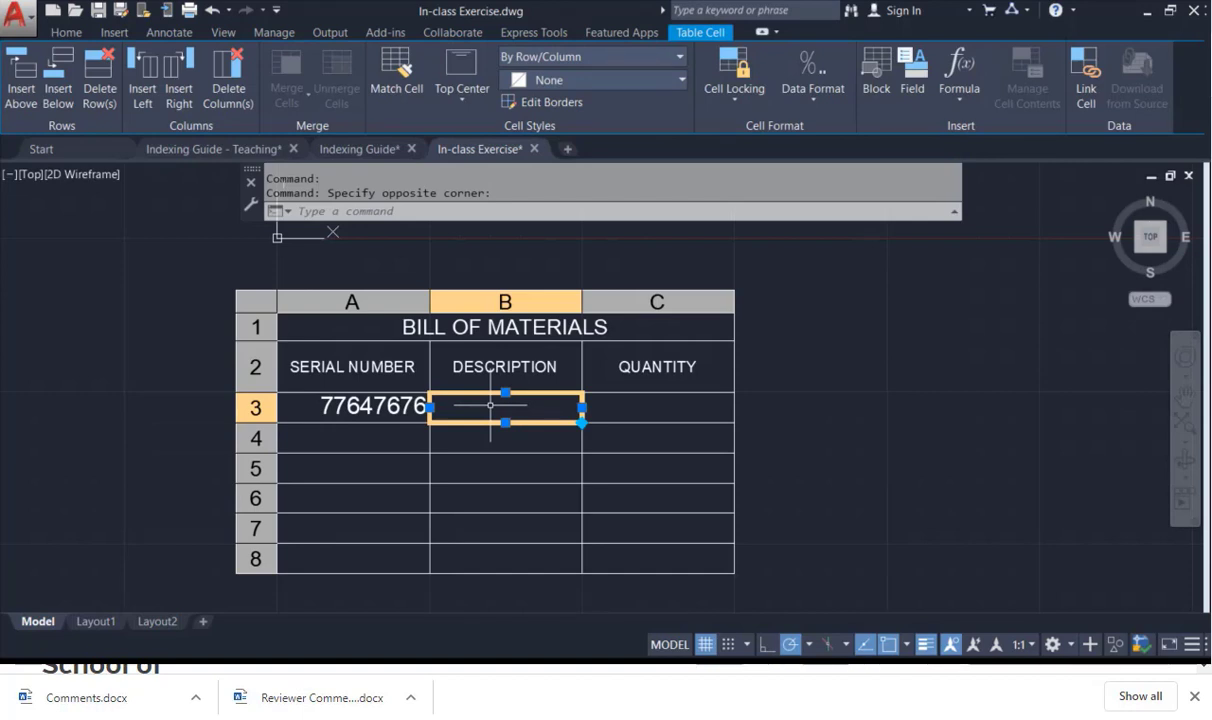
text(L)
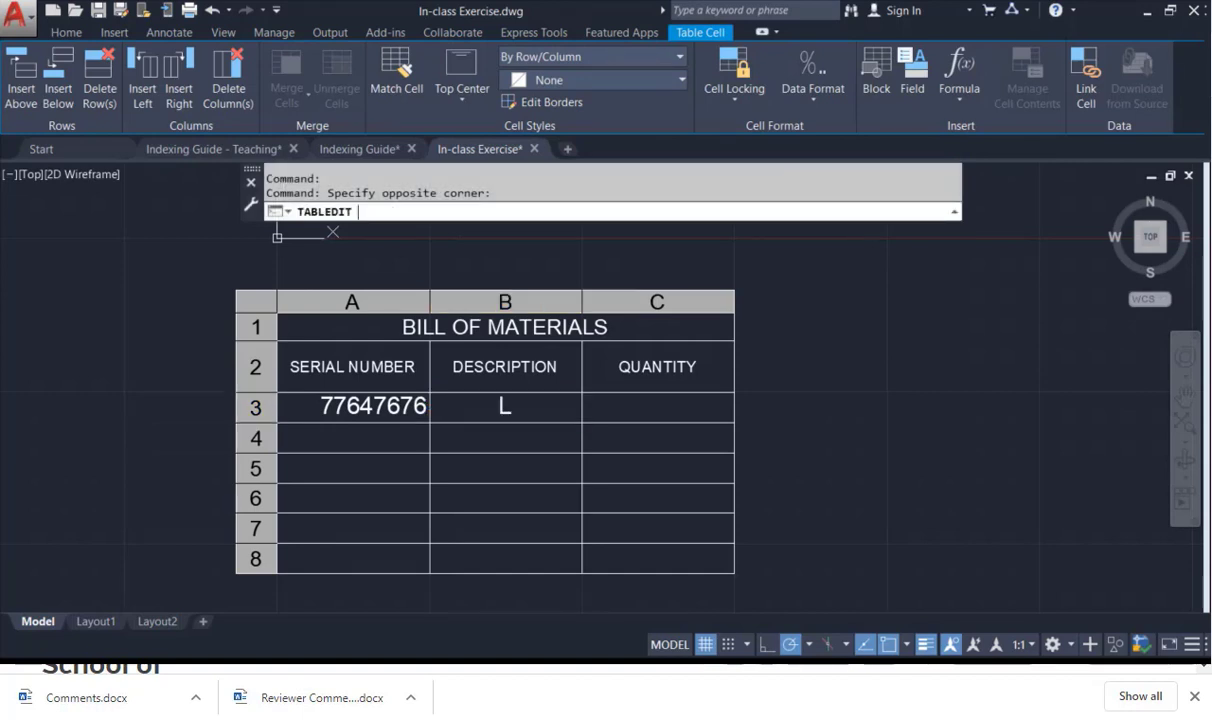
text(OW)
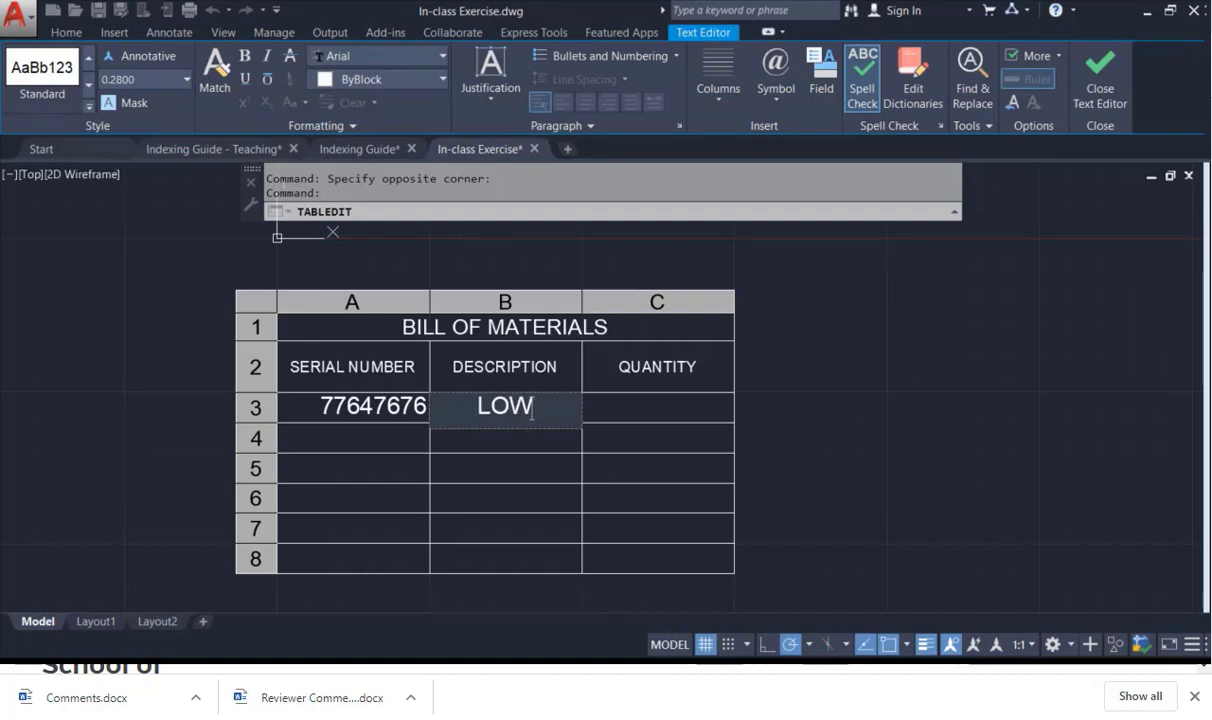
text(ER)
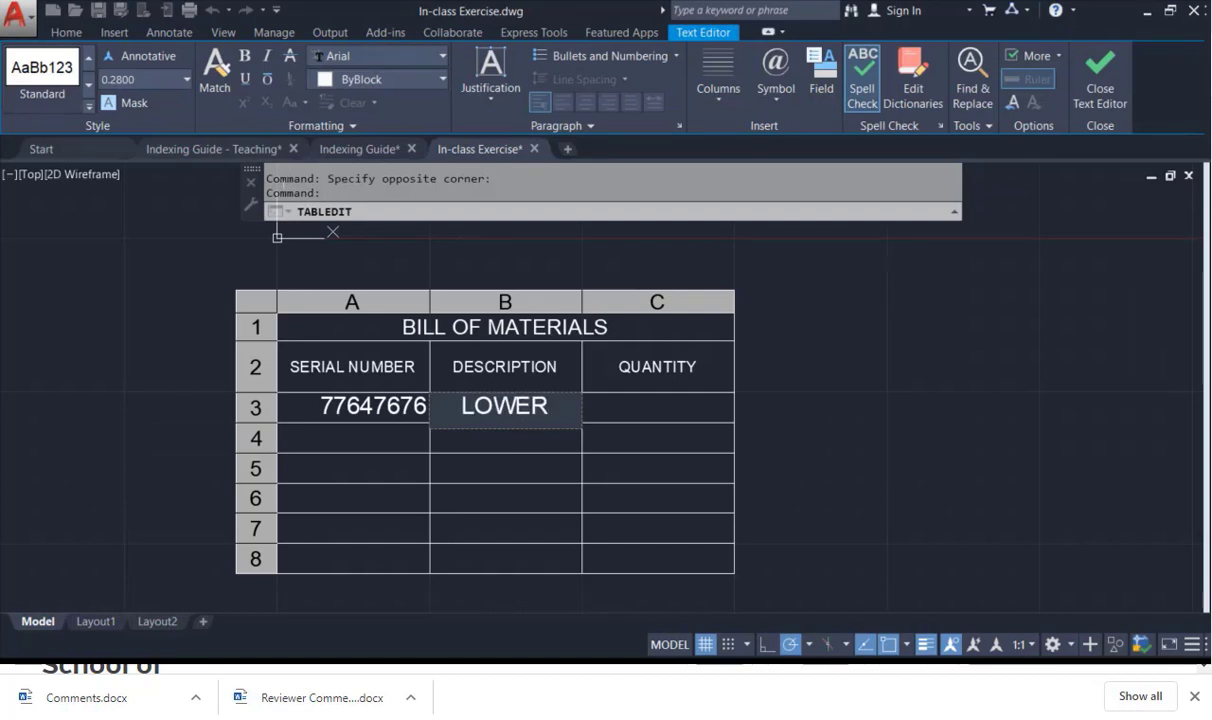
text( PLATE)
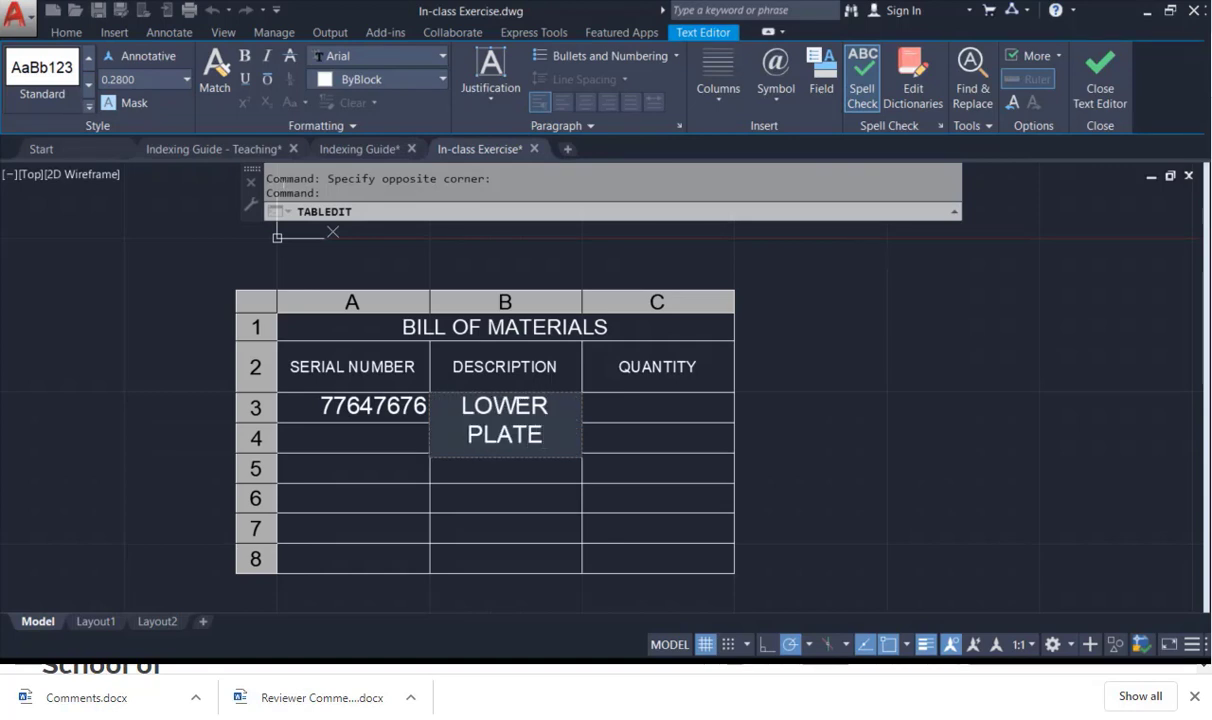
key(Return)
key(Return)
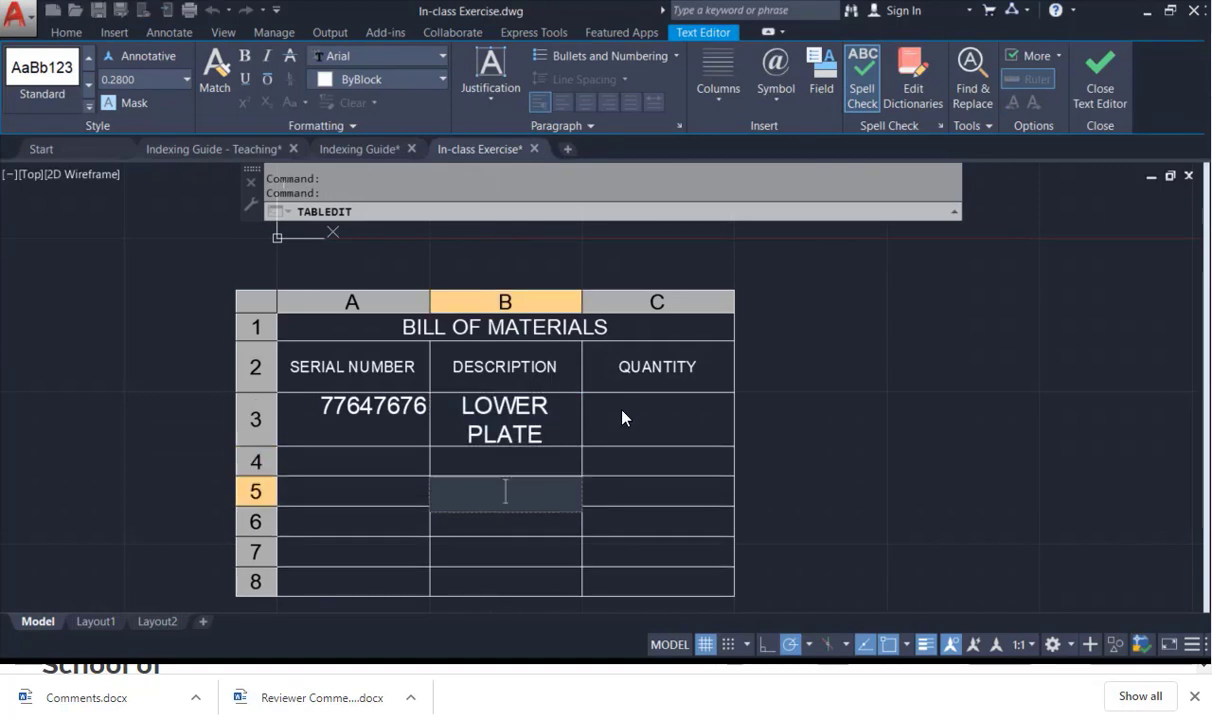
click(952, 357)
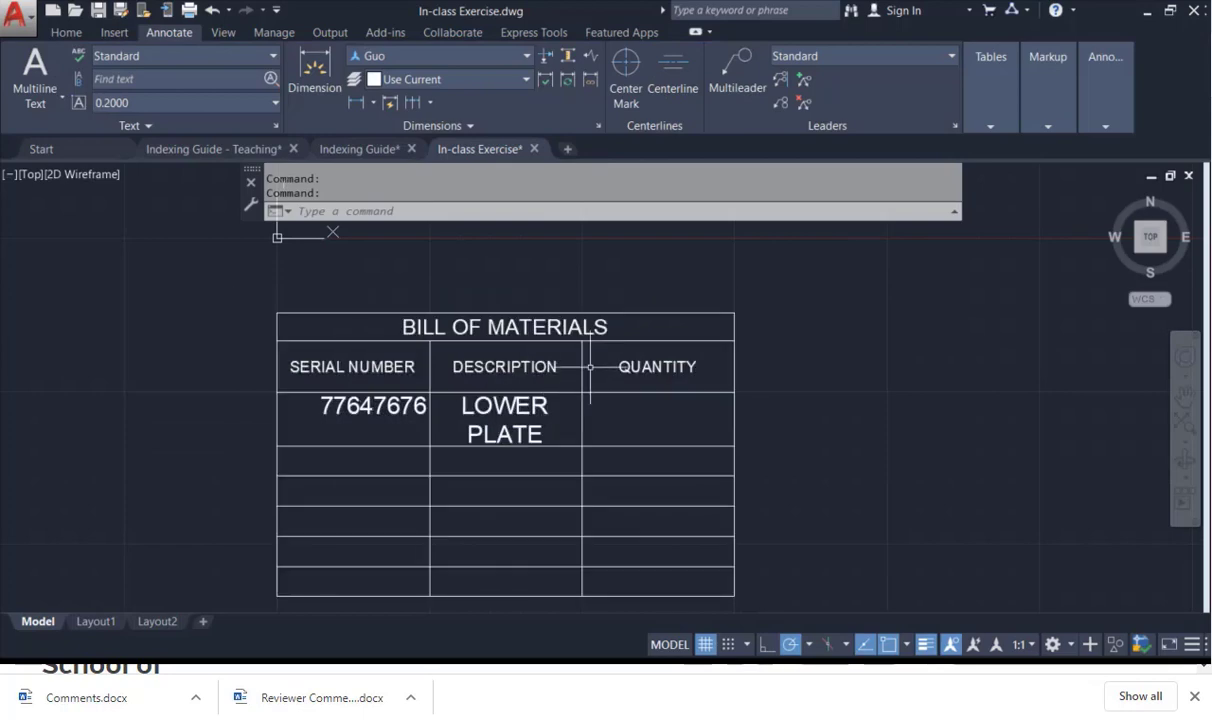
Move the border between columns B and C to widen DESCRIPTION, and stretch the table uniformly wider so QUANTITY fits on one line.
click(586, 352)
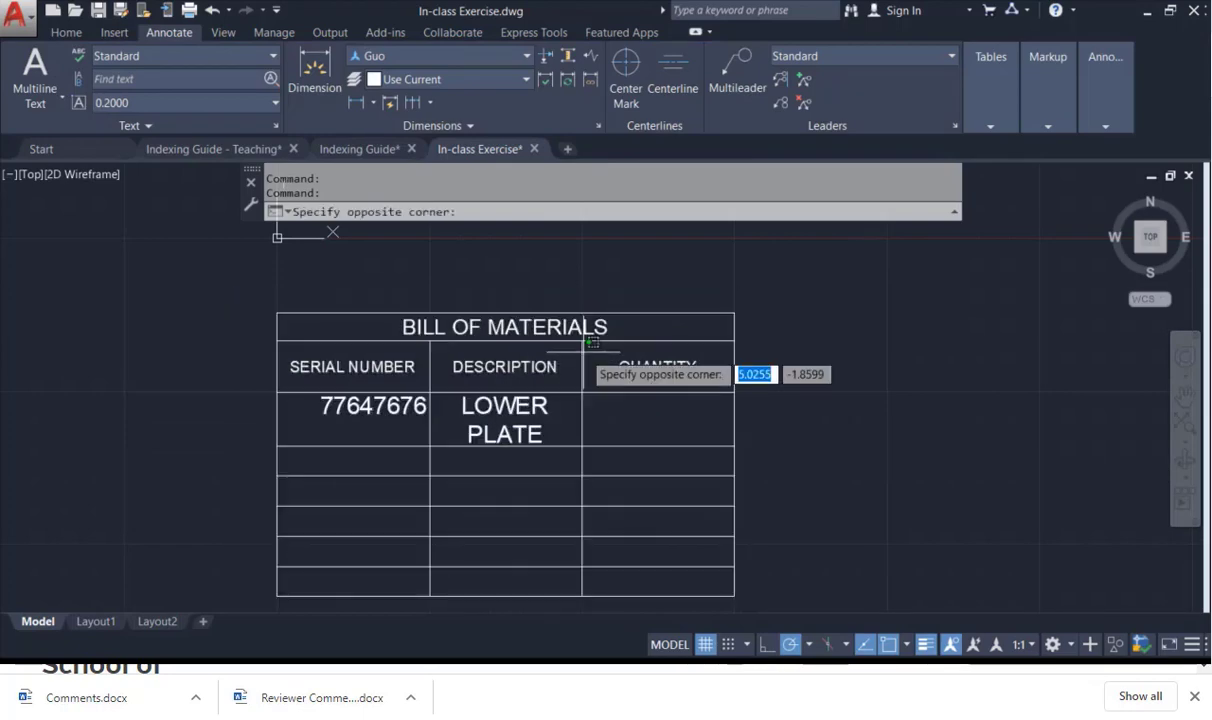
click(584, 352)
click(582, 341)
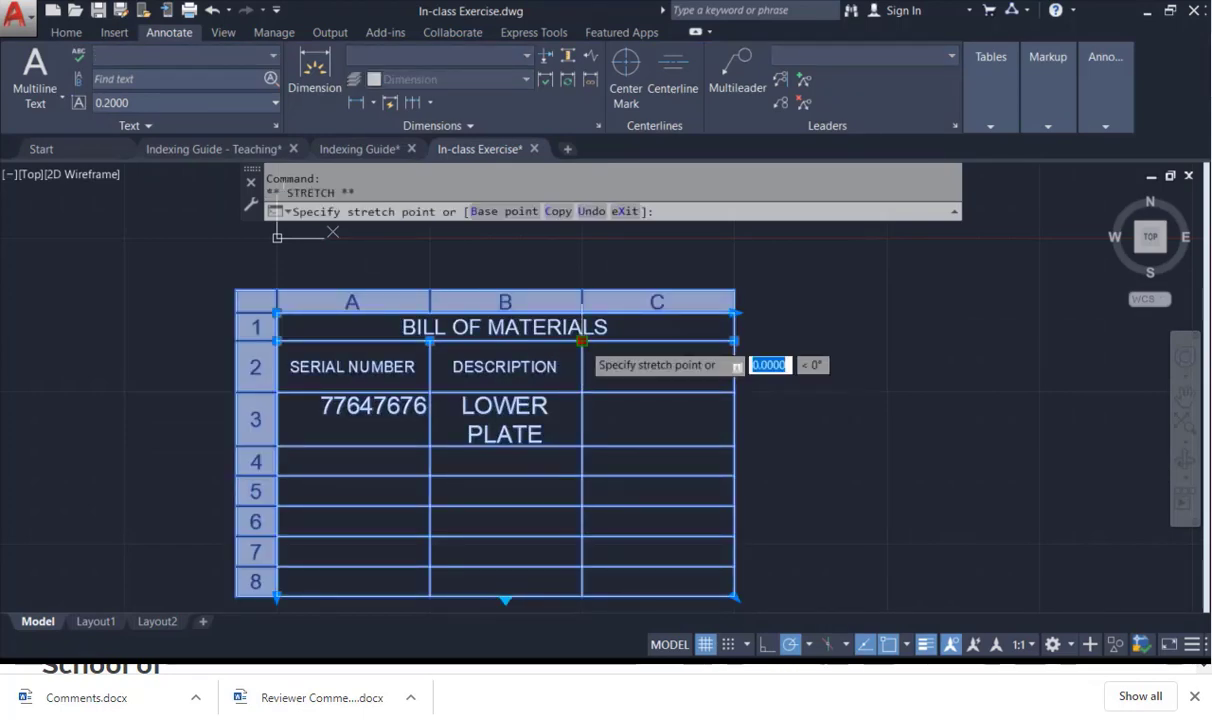
click(681, 341)
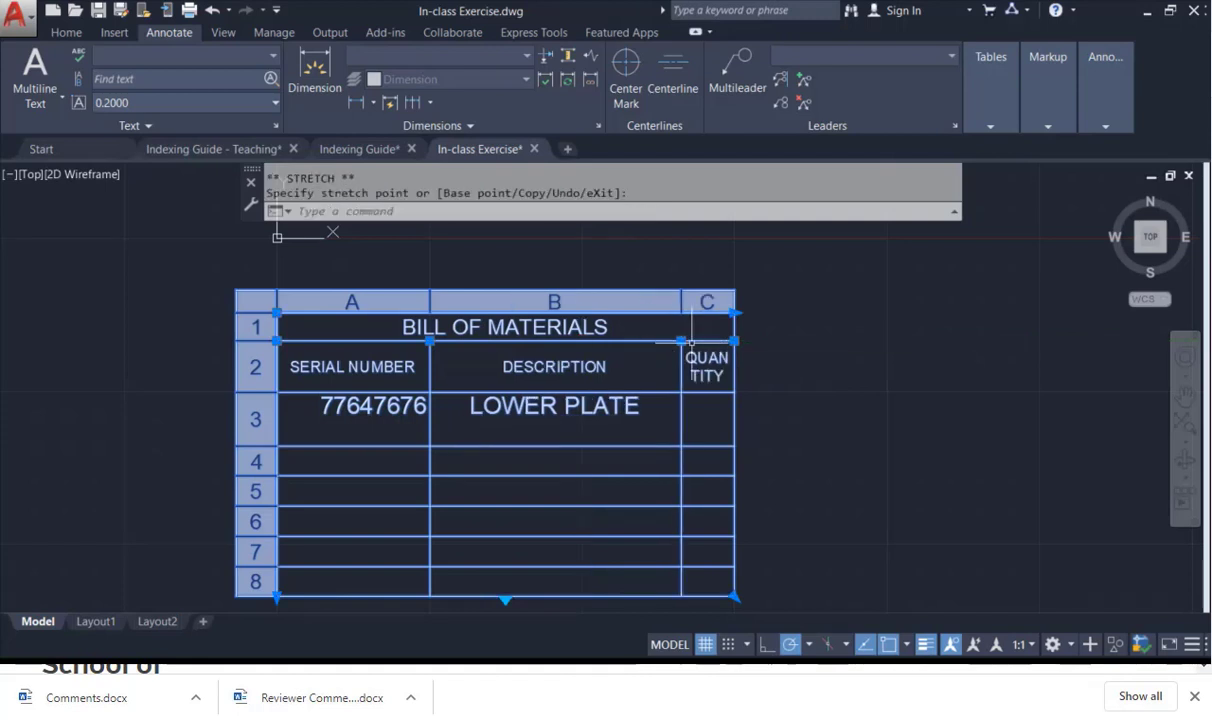
click(735, 314)
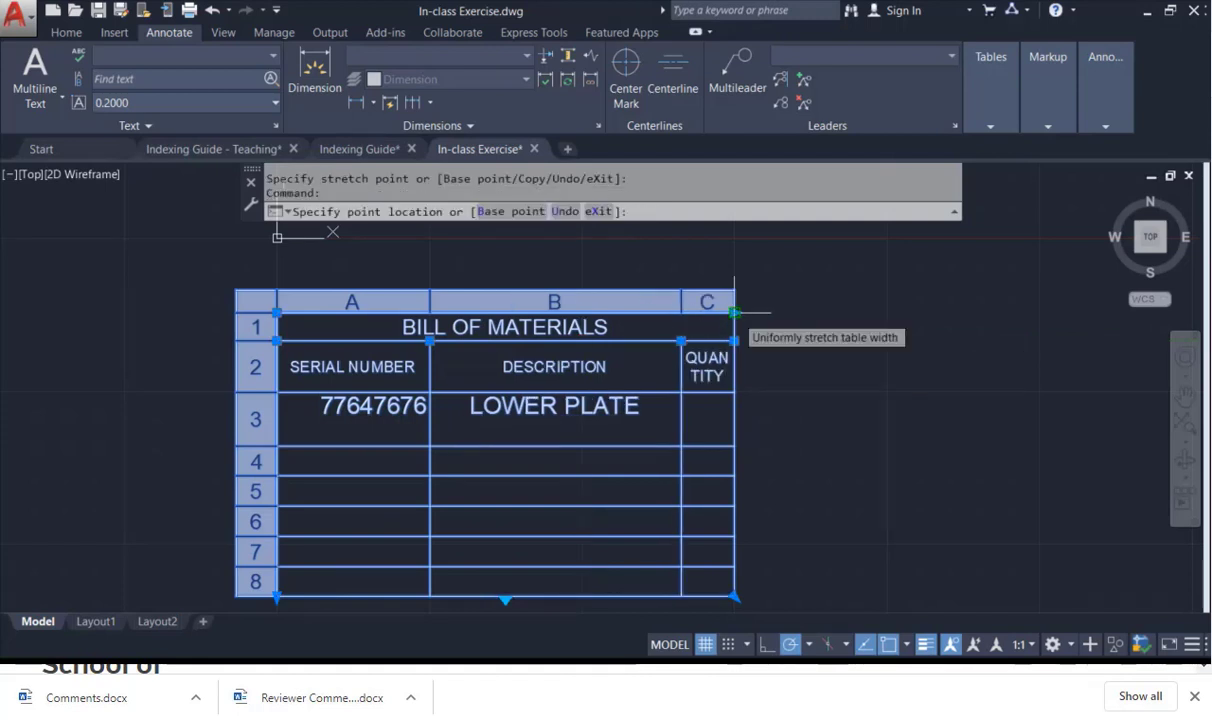
click(824, 318)
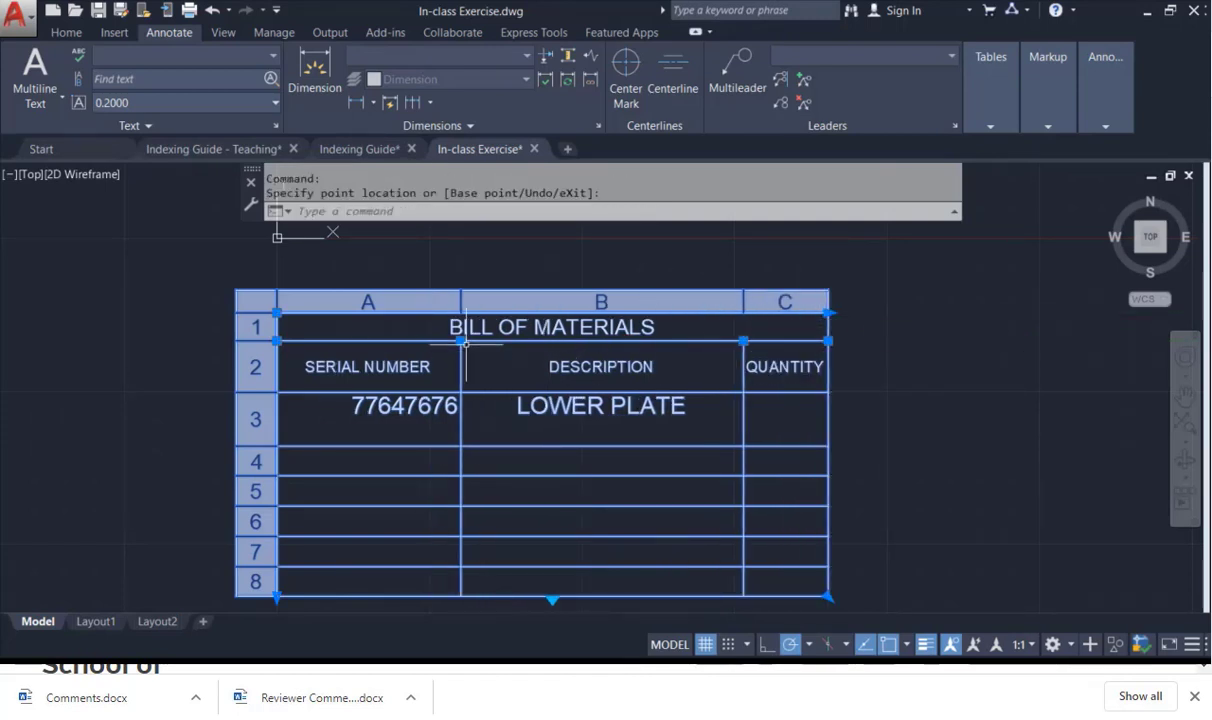
Narrow the SERIAL NUMBER column slightly and widen the QUANTITY column by moving their borders with DESCRIPTION, and deselect the table.
click(460, 341)
click(437, 341)
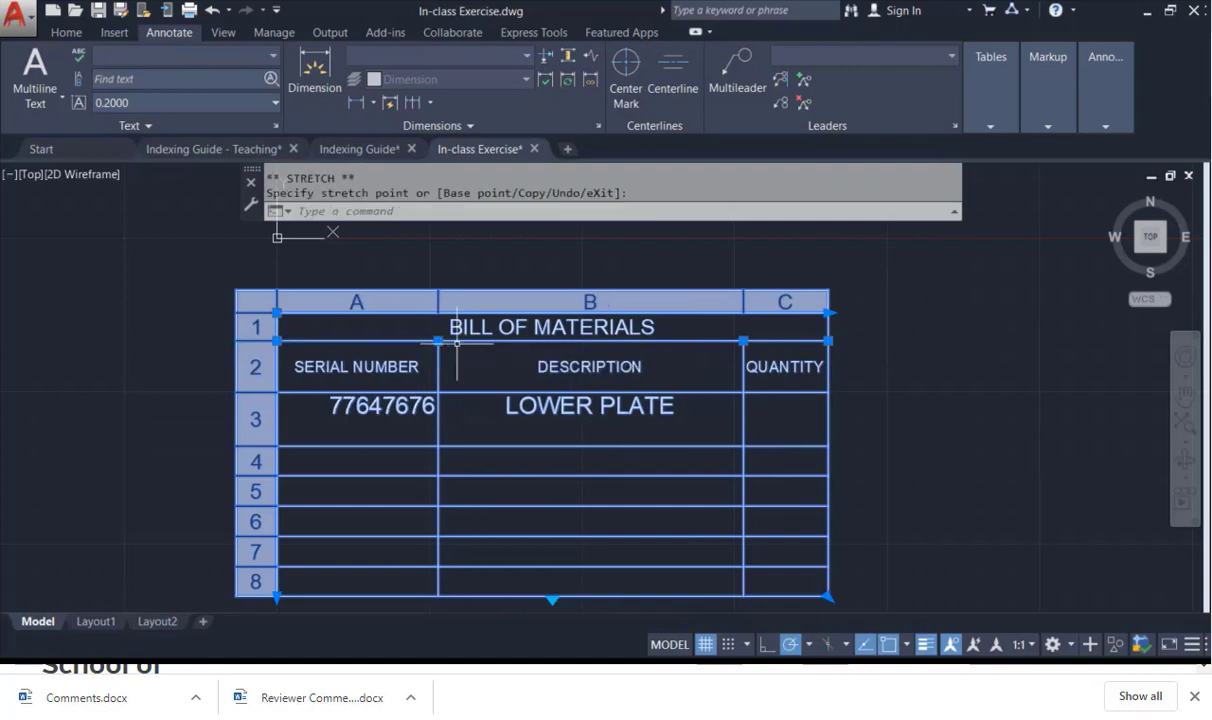
click(743, 341)
click(710, 341)
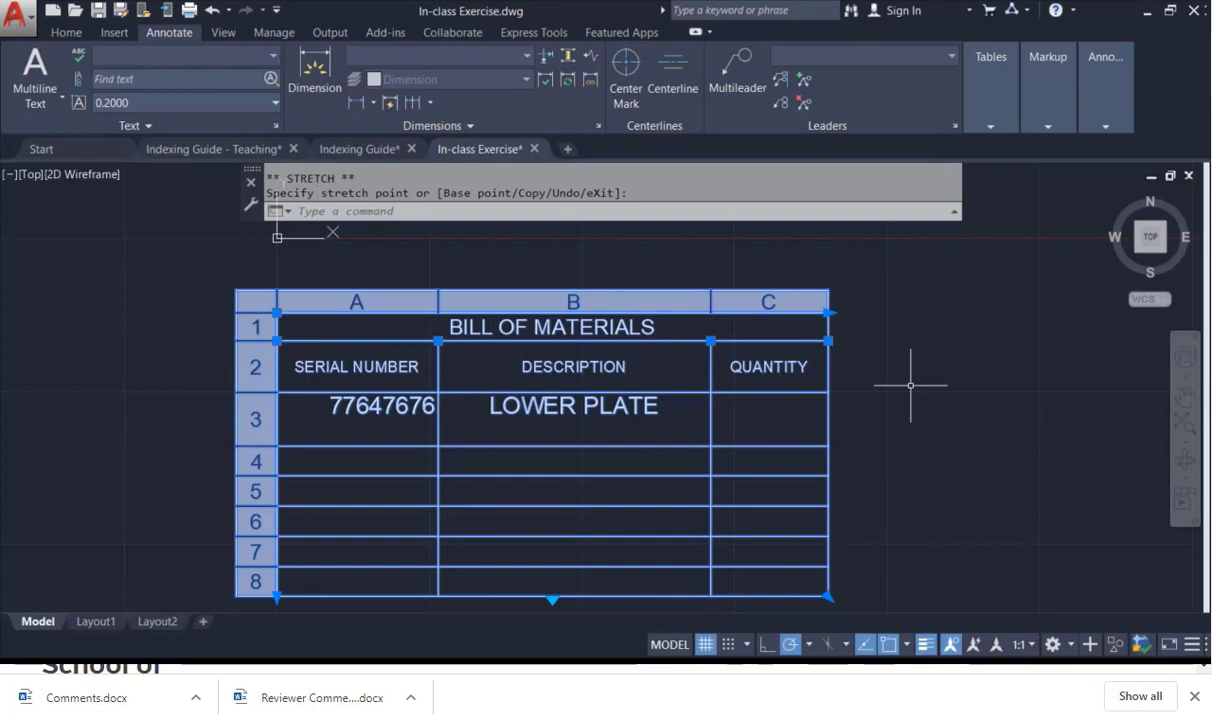
key(Escape)
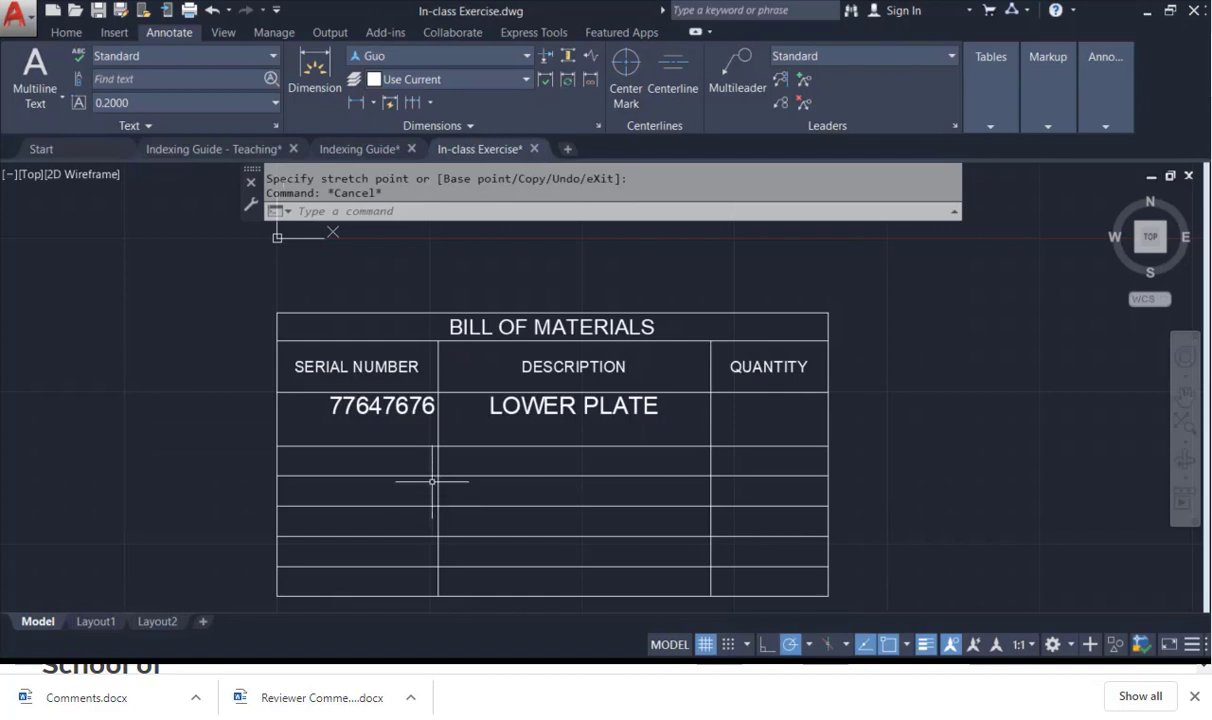
Enter 486375 in cell A4 under SERIAL NUMBER.
click(350, 464)
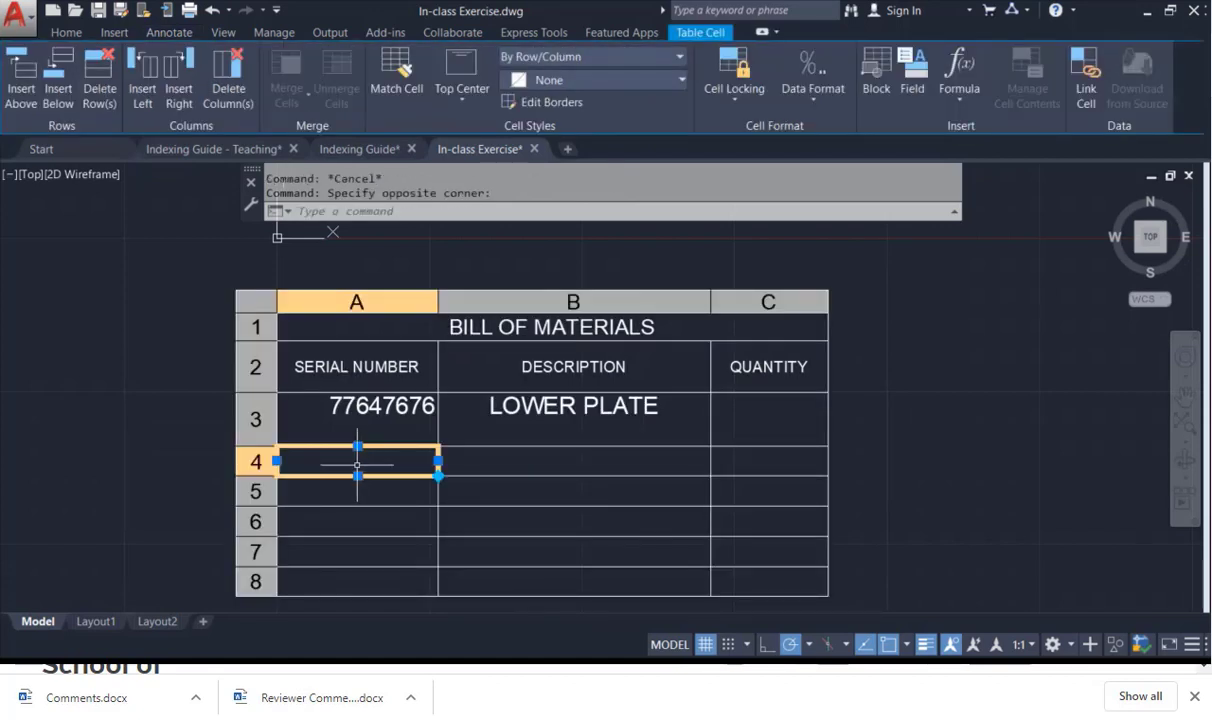
text(48)
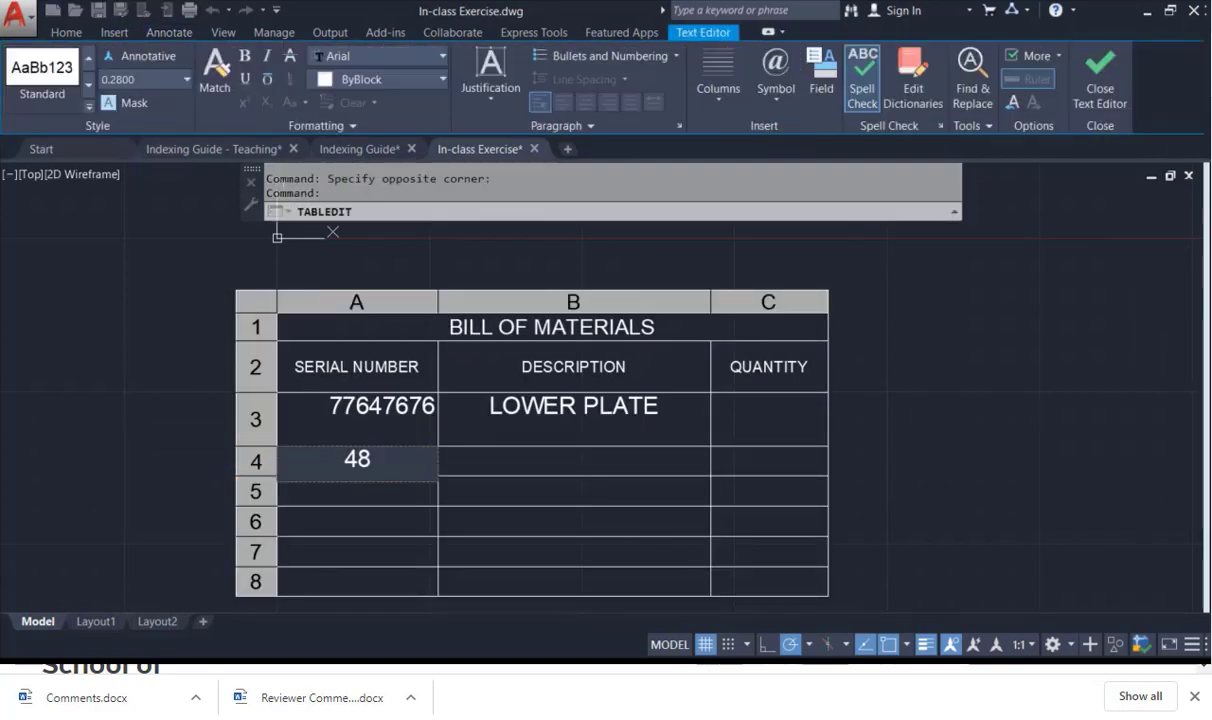
text(6375)
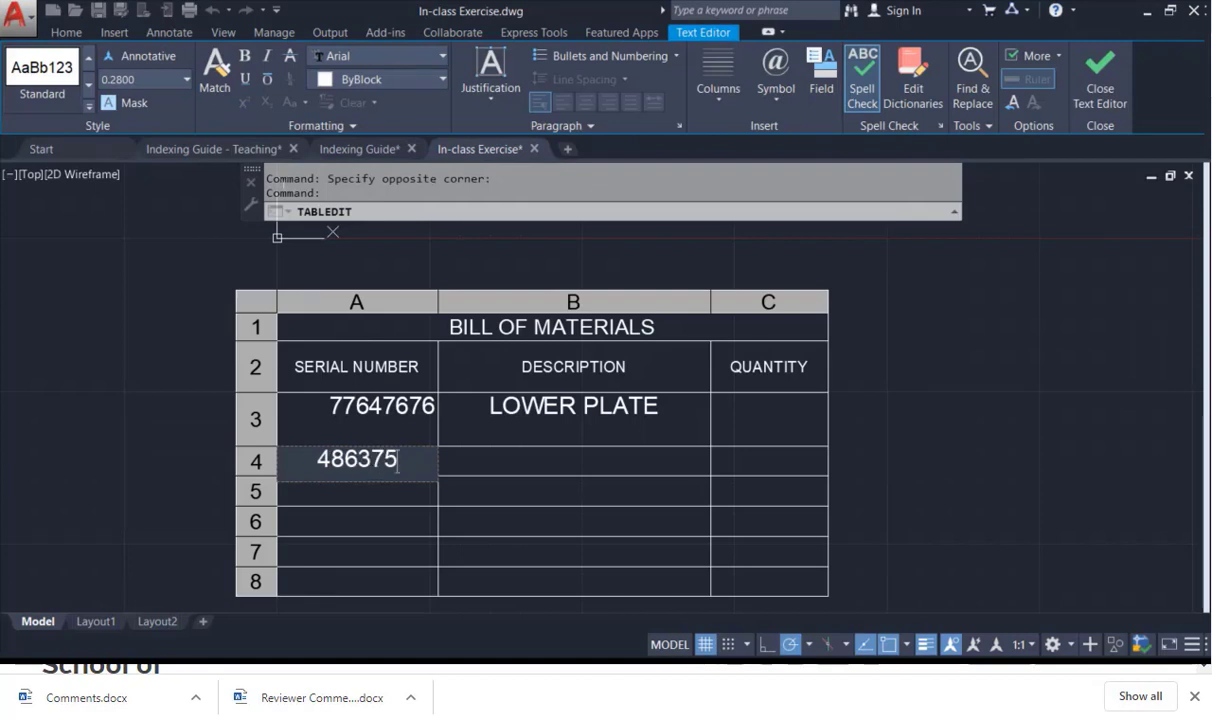
key(Return)
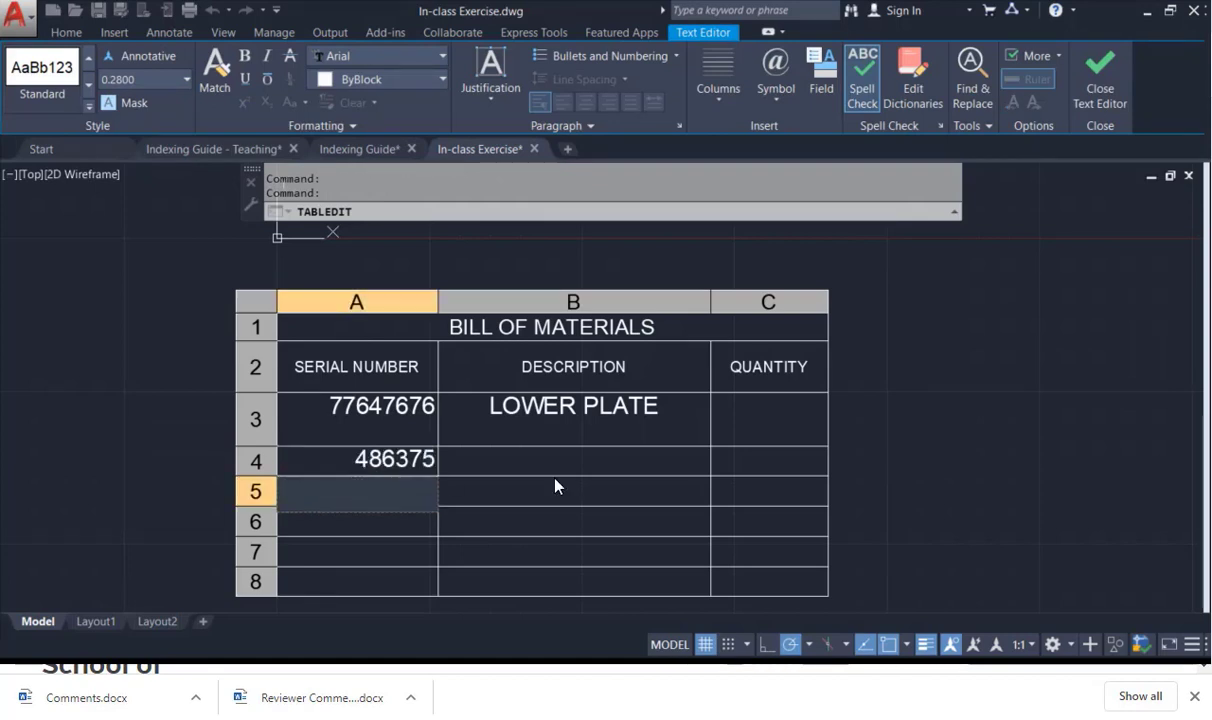
Enter the description NUT M16 in cell B4 and finish editing the text.
click(612, 460)
click(638, 466)
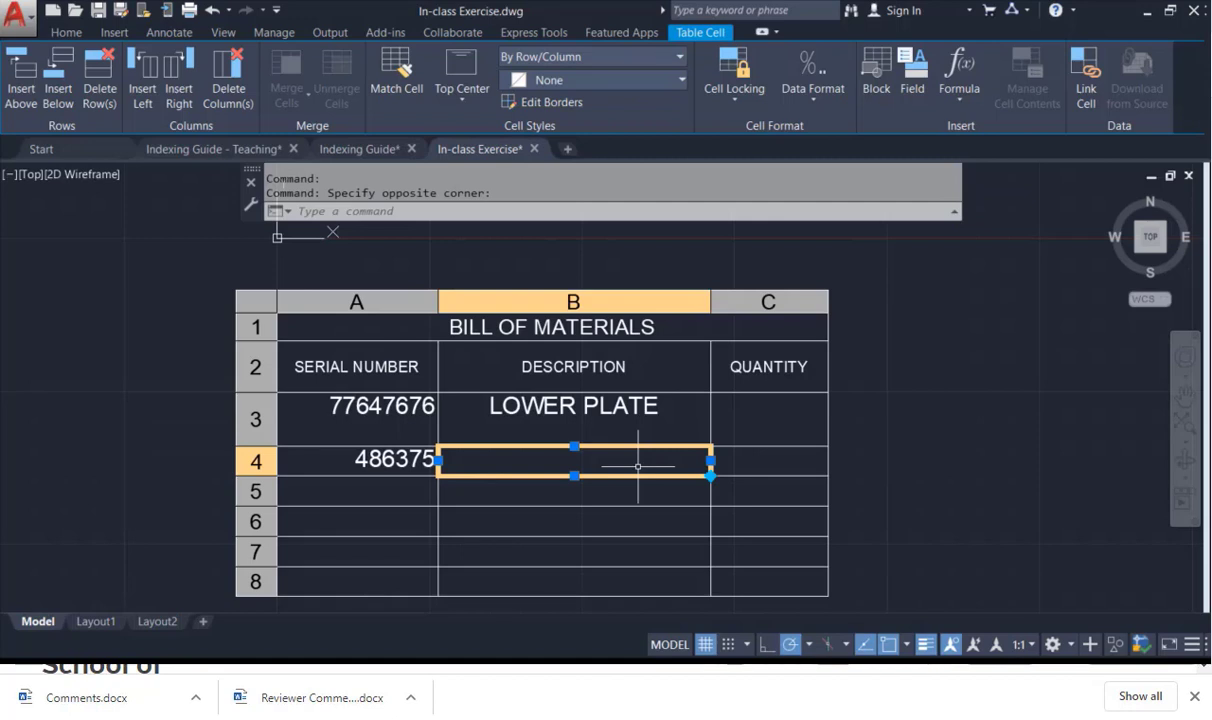
text(NUT)
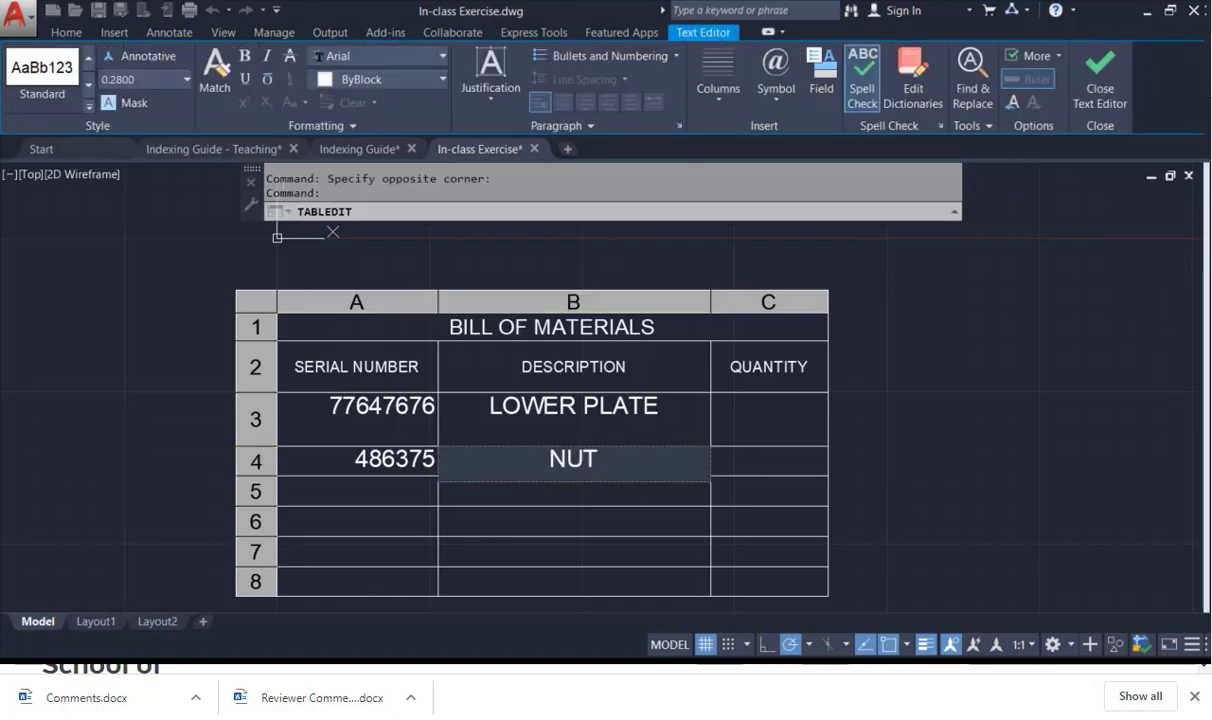
text( M16)
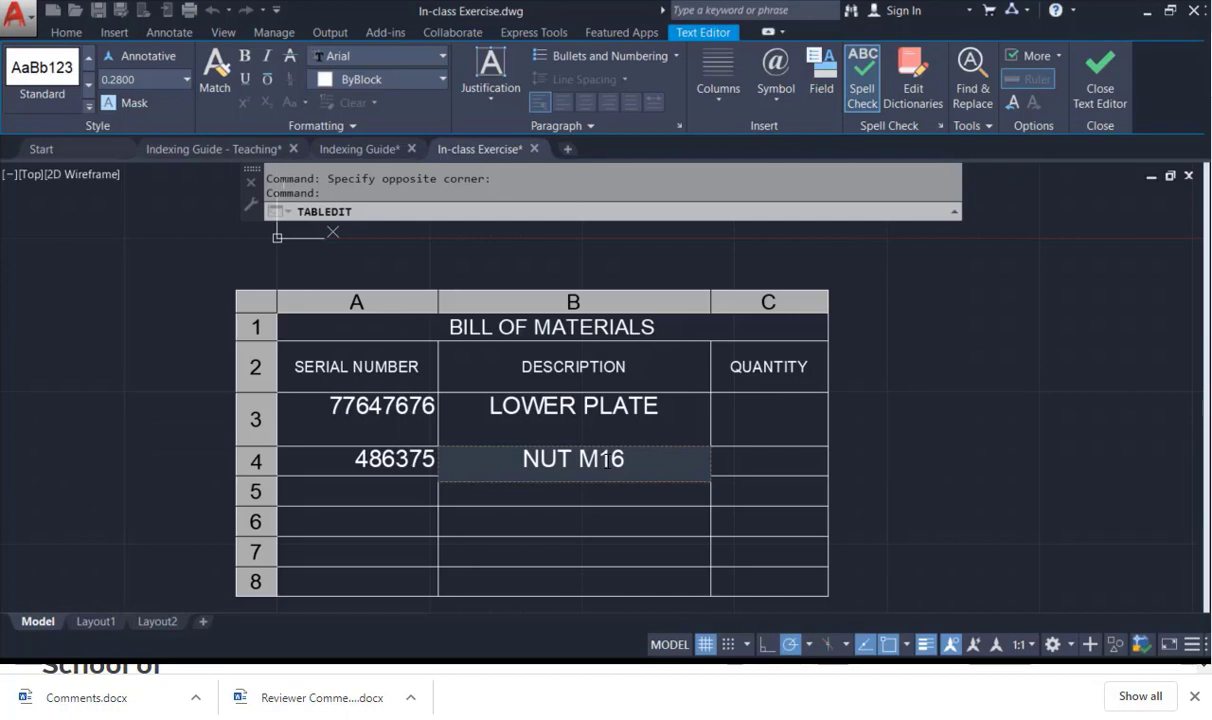
key(Escape)
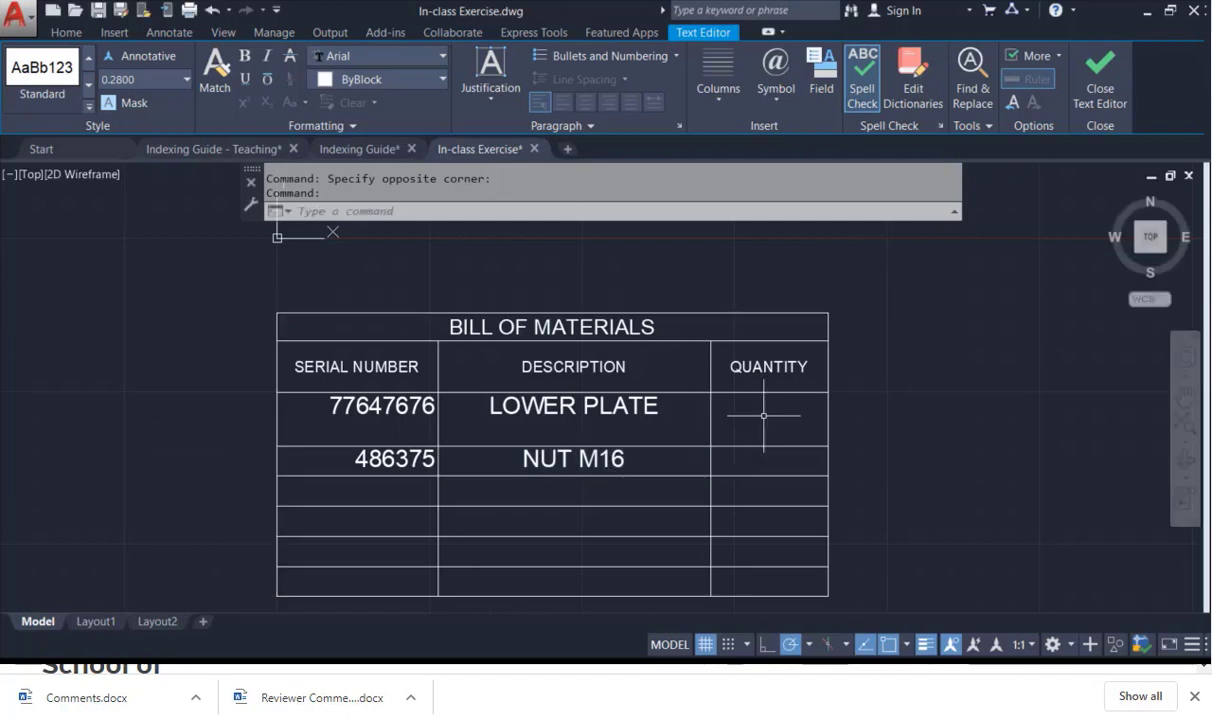
Enter the quantities 1 in cell C3 and 2 in cell C4, and finish editing the table.
click(764, 415)
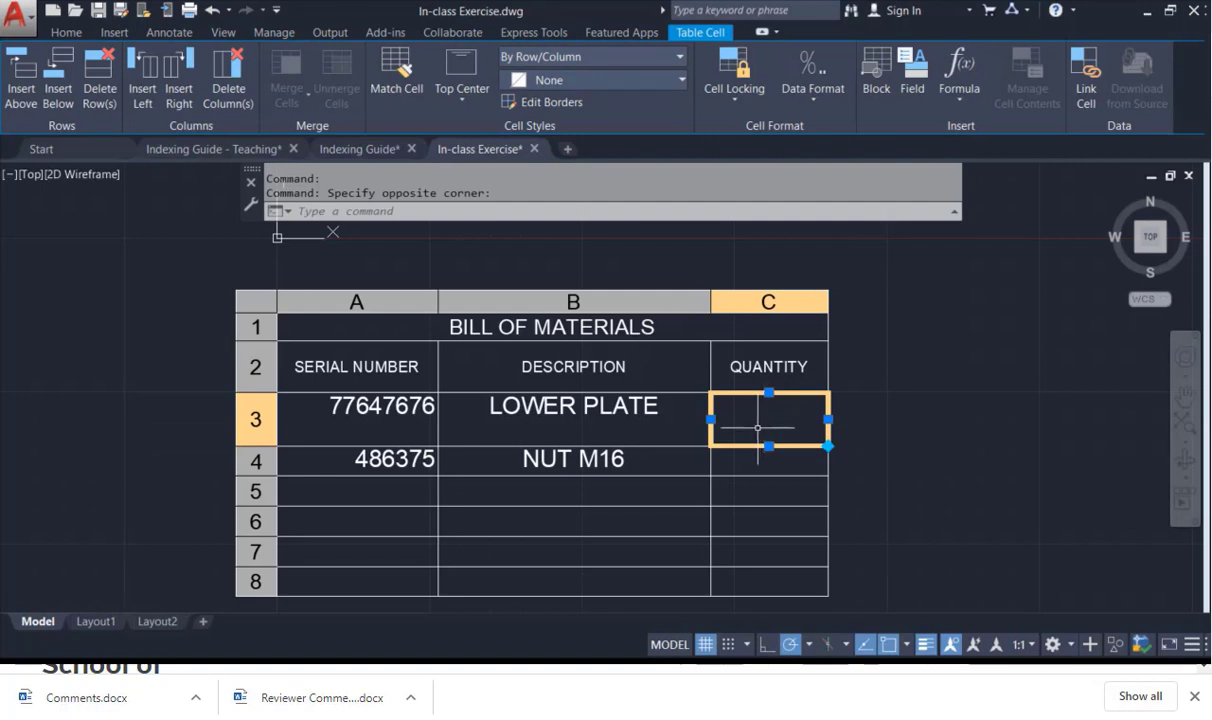
text(1)
click(769, 461)
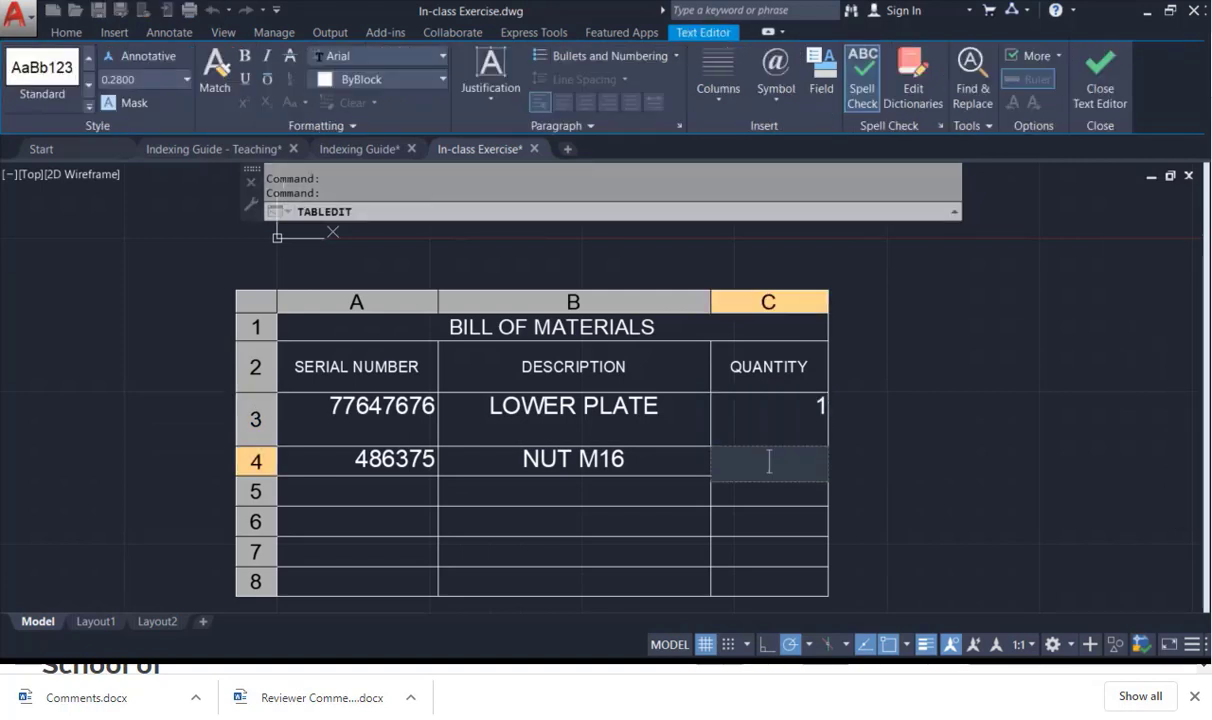
text(2)
click(932, 410)
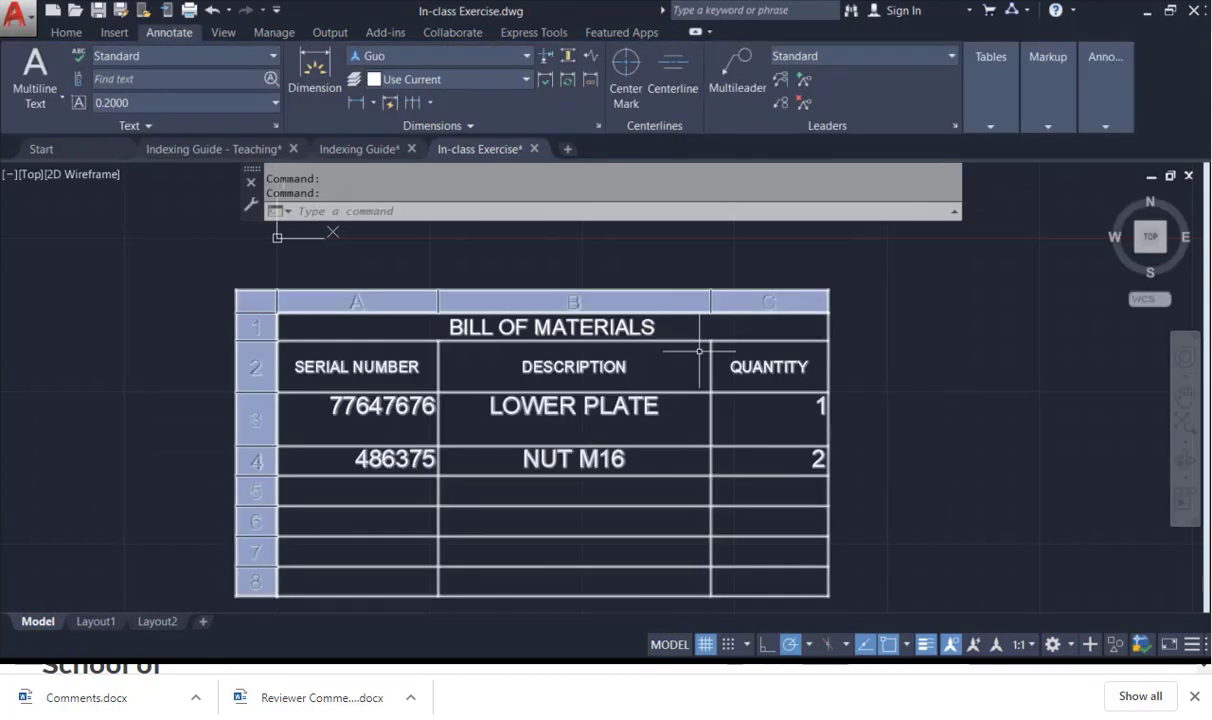
double_click(710, 355)
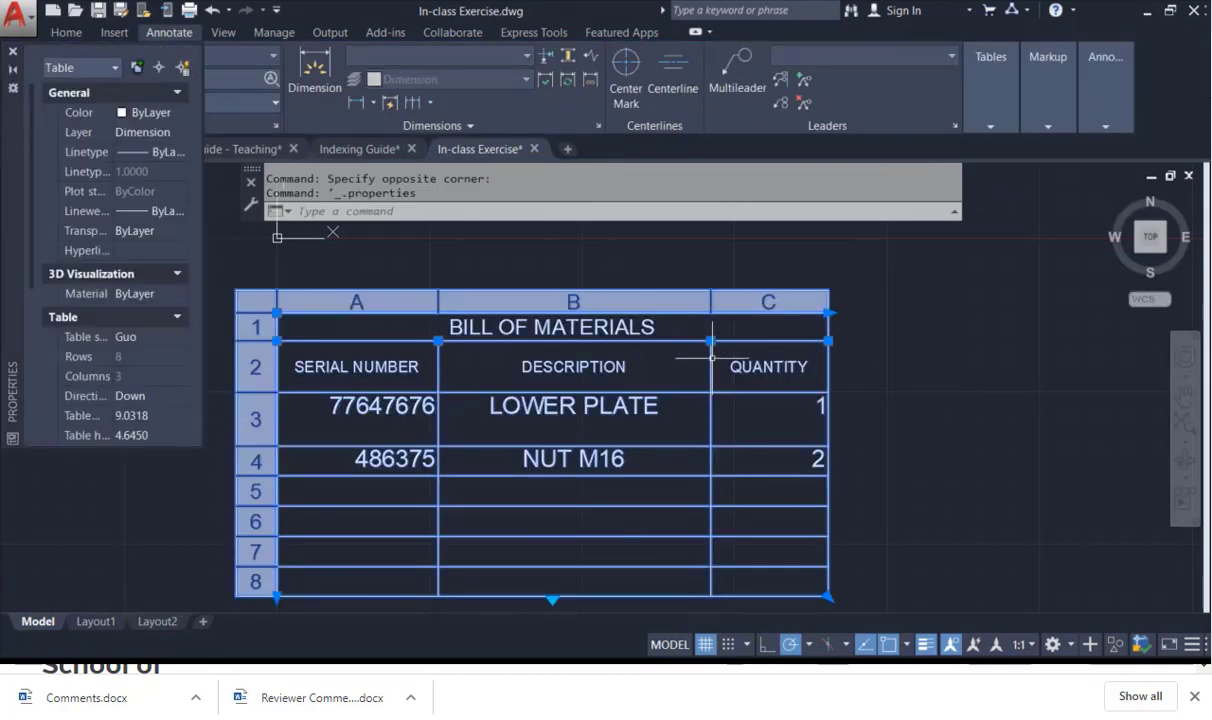
click(13, 50)
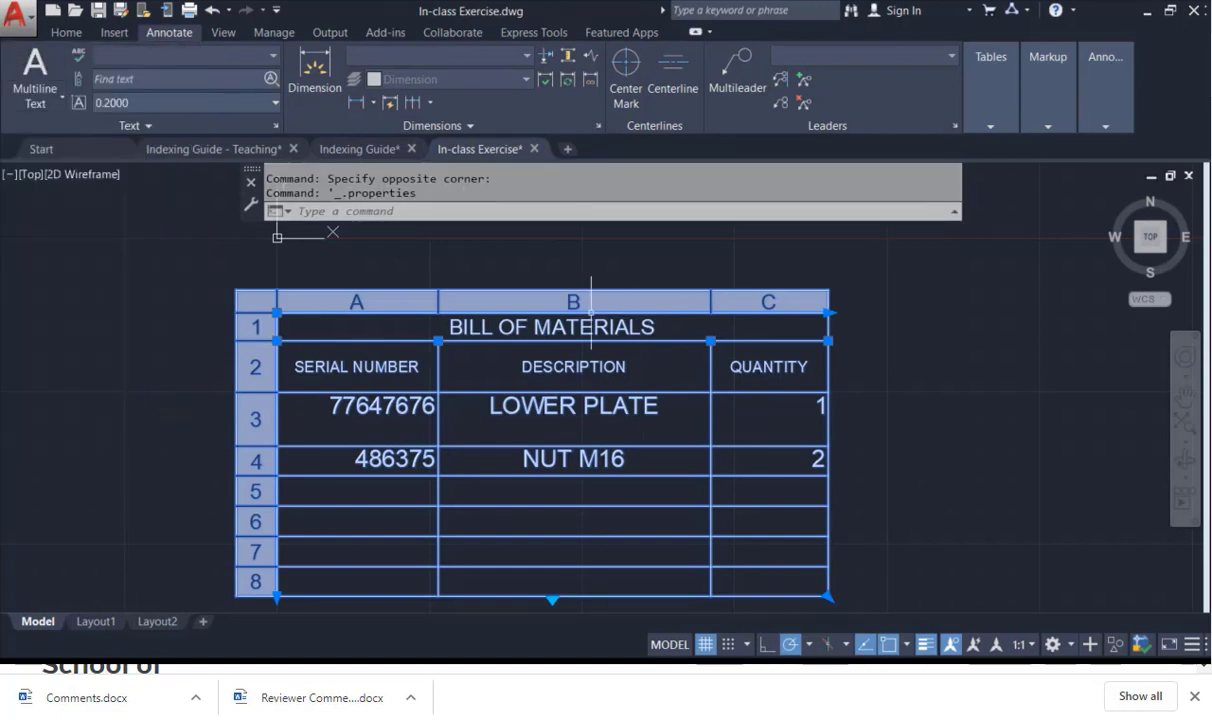
double_click(521, 368)
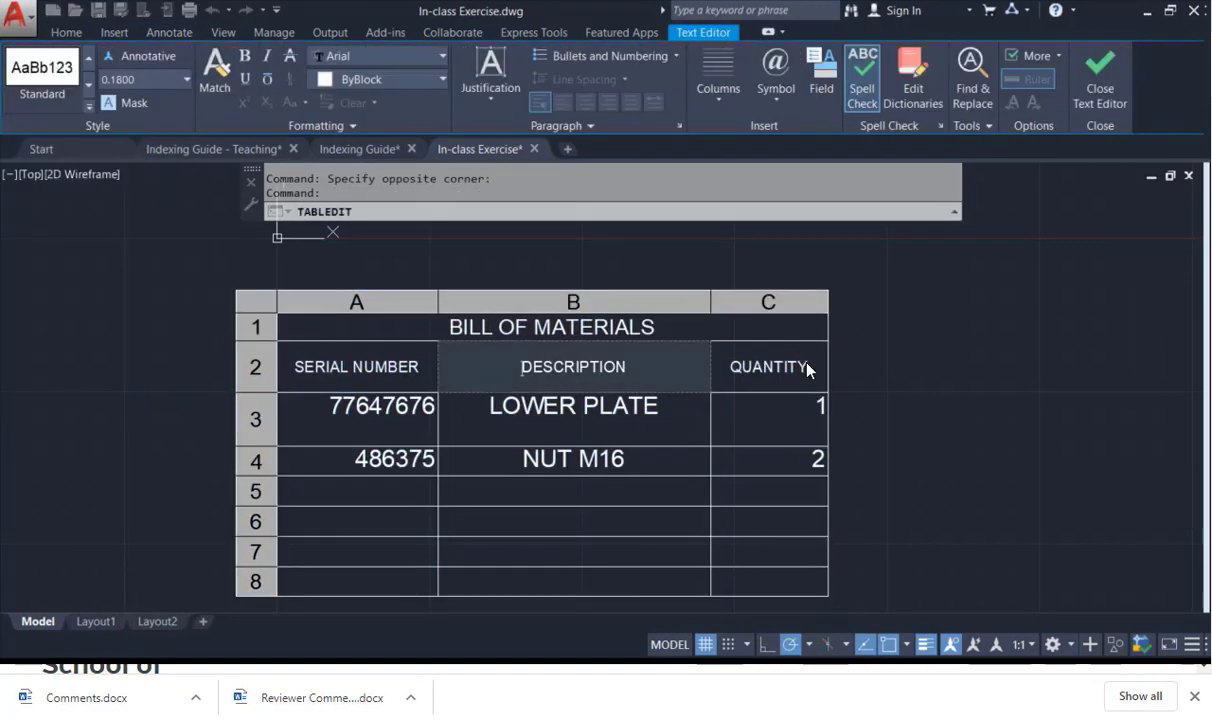
key(Escape)
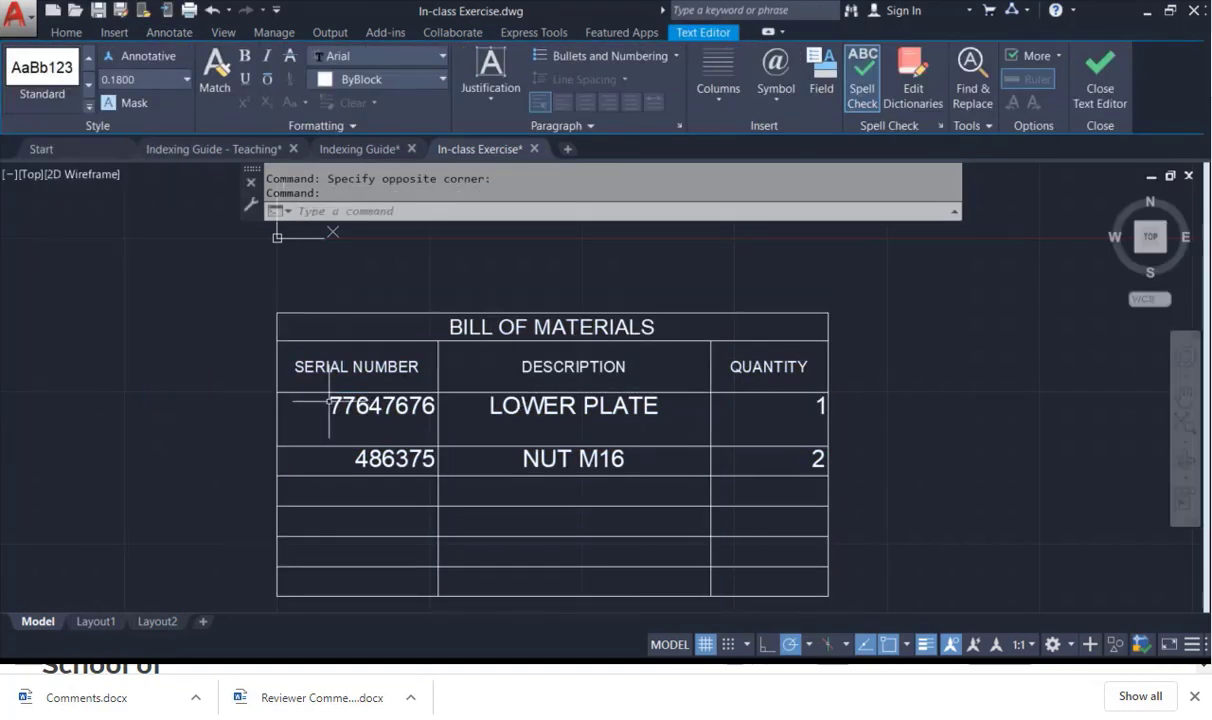
click(495, 352)
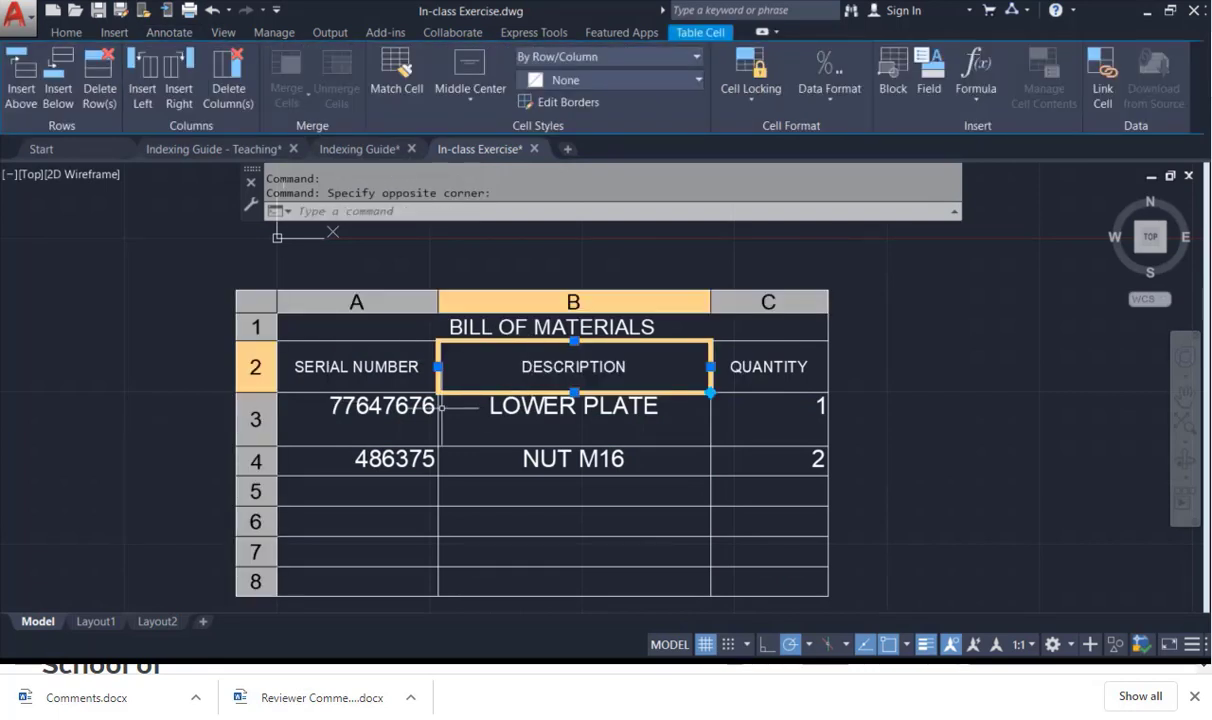
click(393, 410)
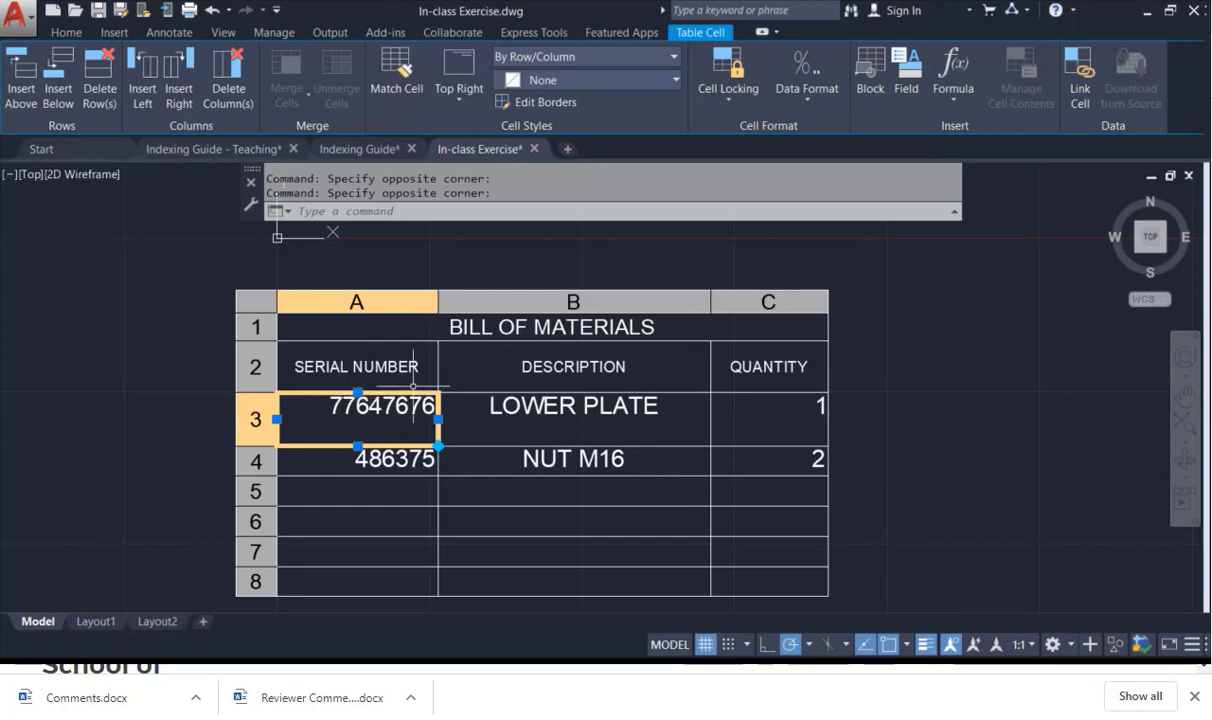
double_click(505, 302)
click(262, 284)
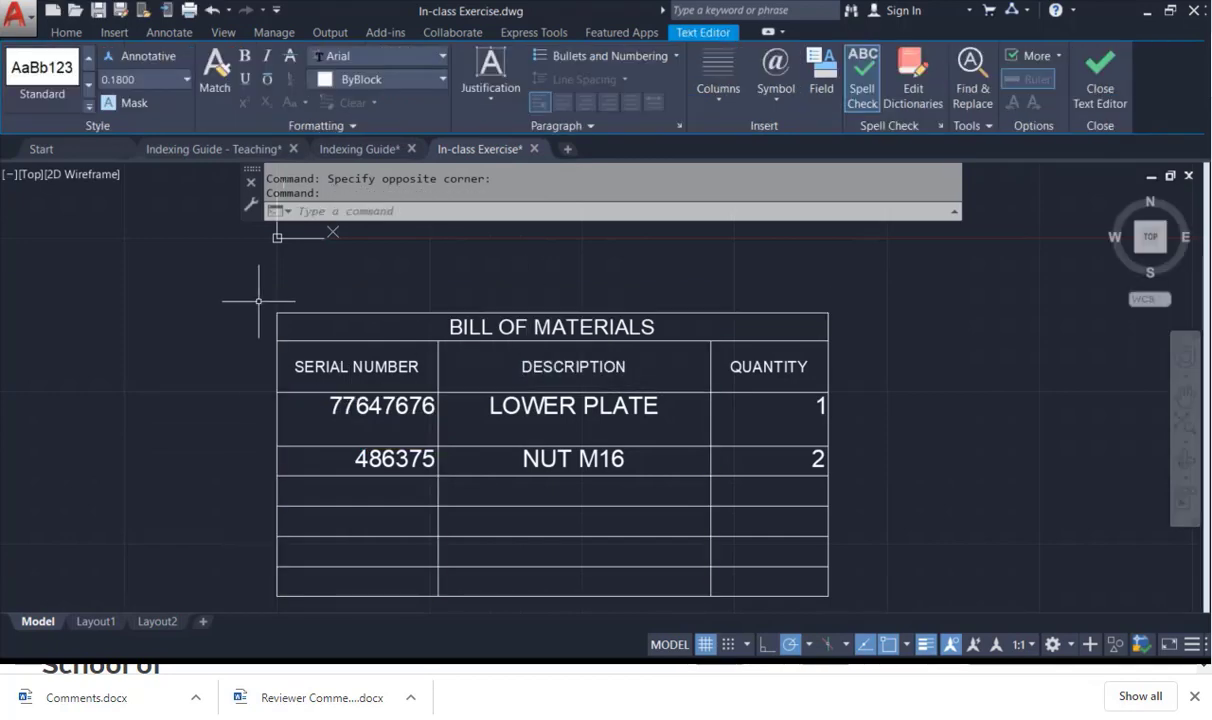
click(271, 305)
click(291, 313)
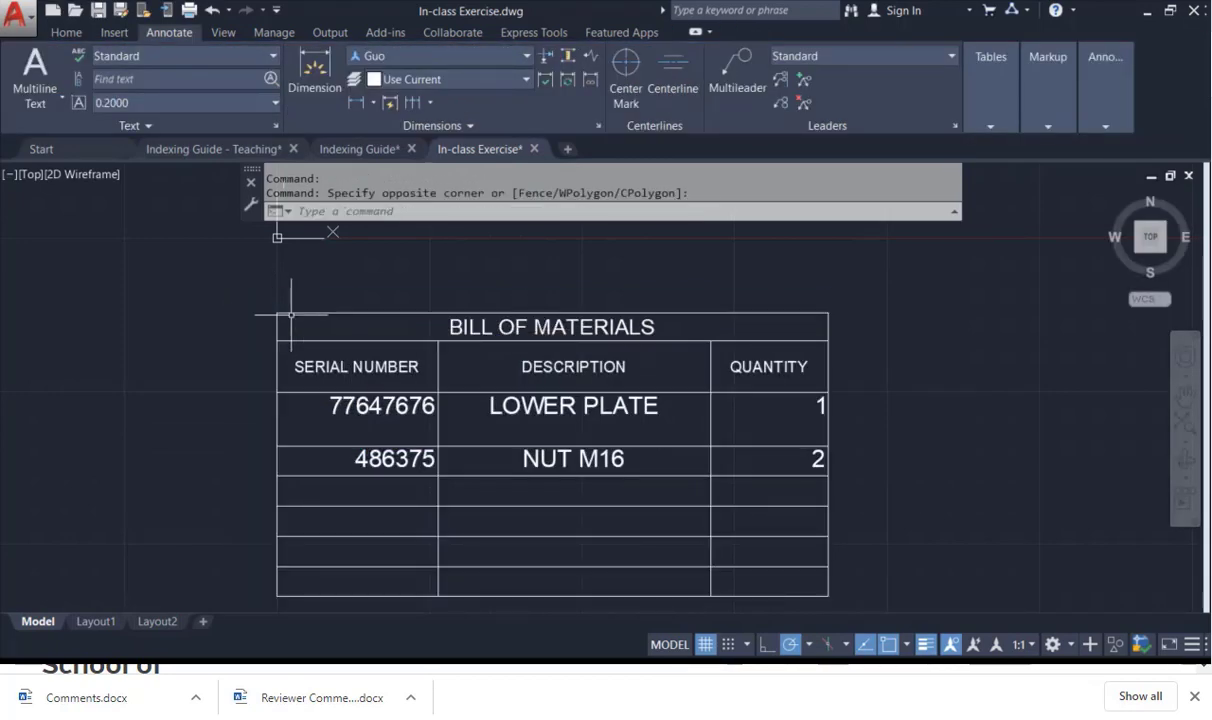
click(293, 311)
double_click(293, 311)
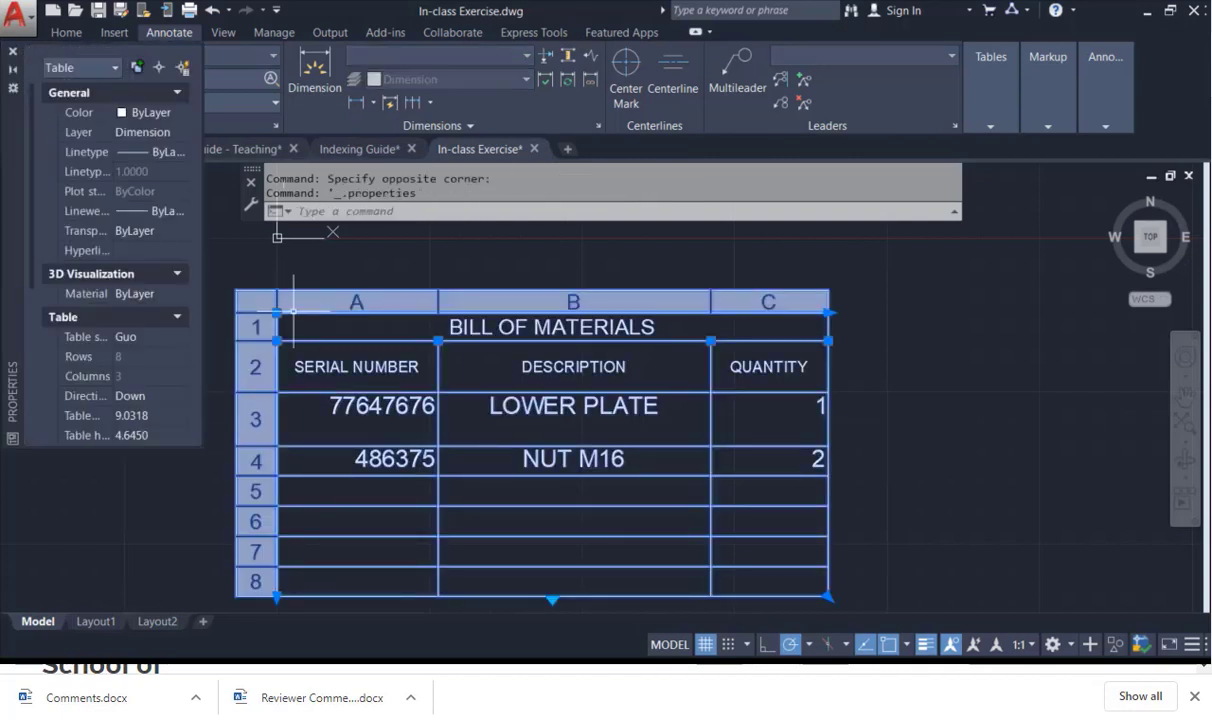
click(14, 50)
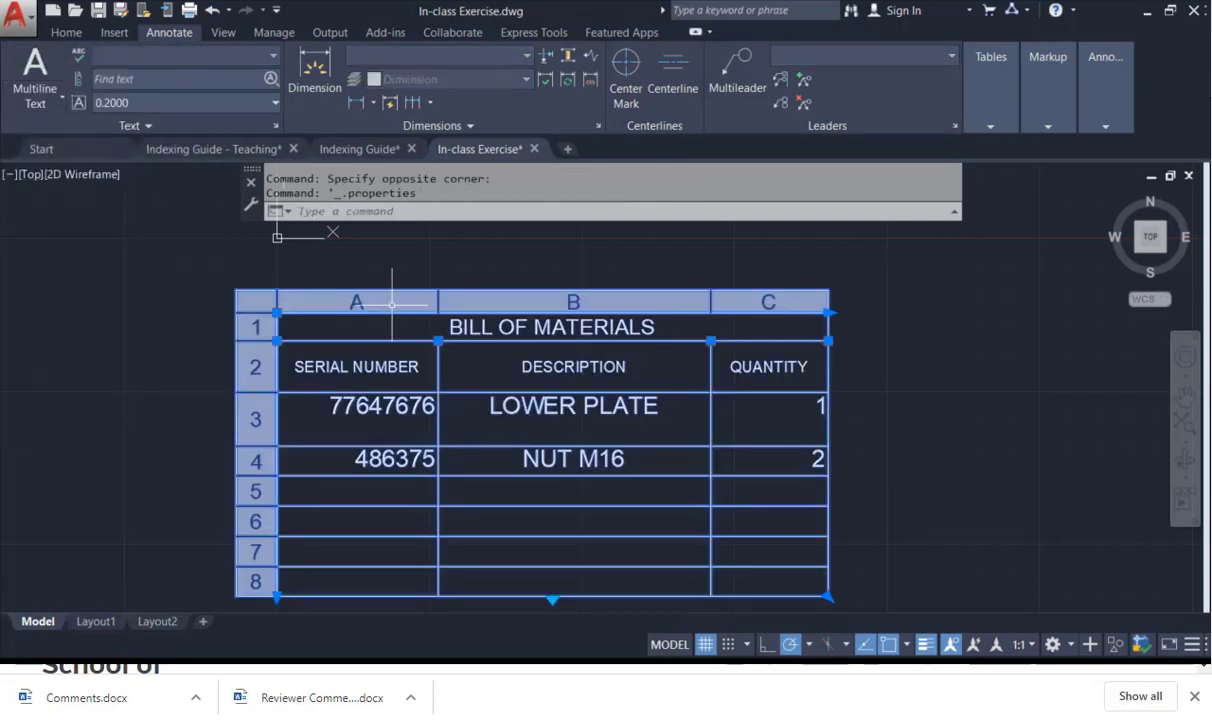
click(312, 405)
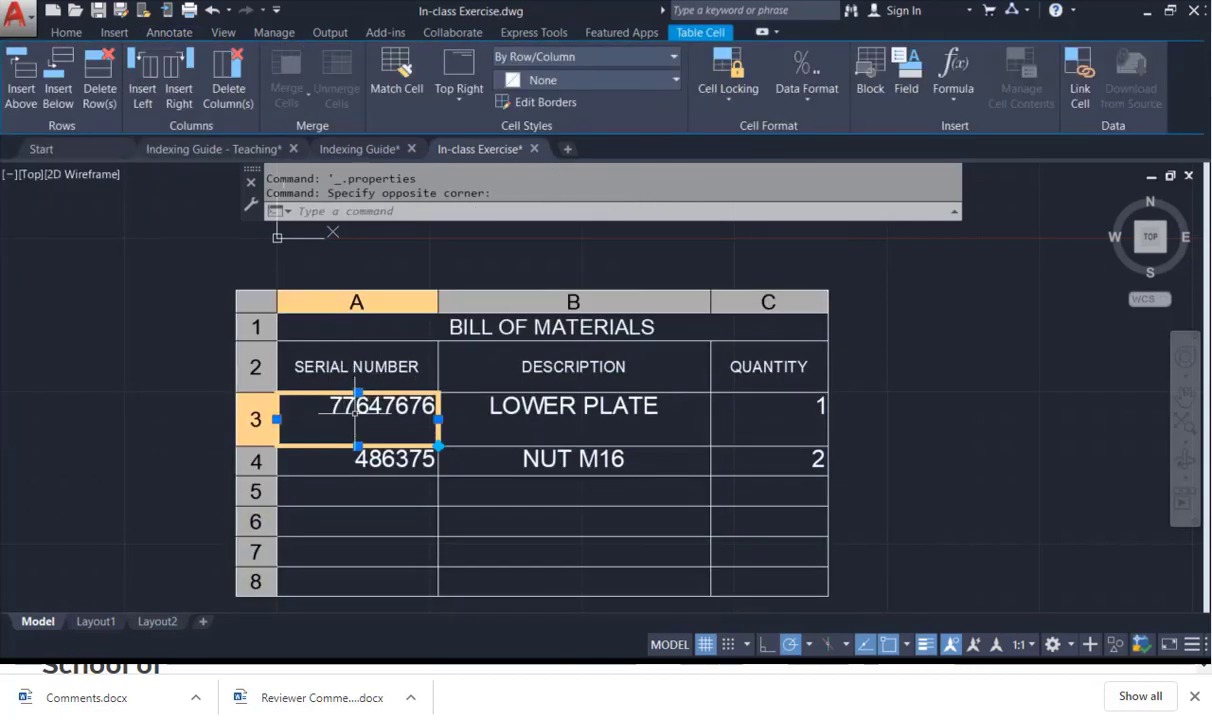
click(358, 410)
click(774, 462)
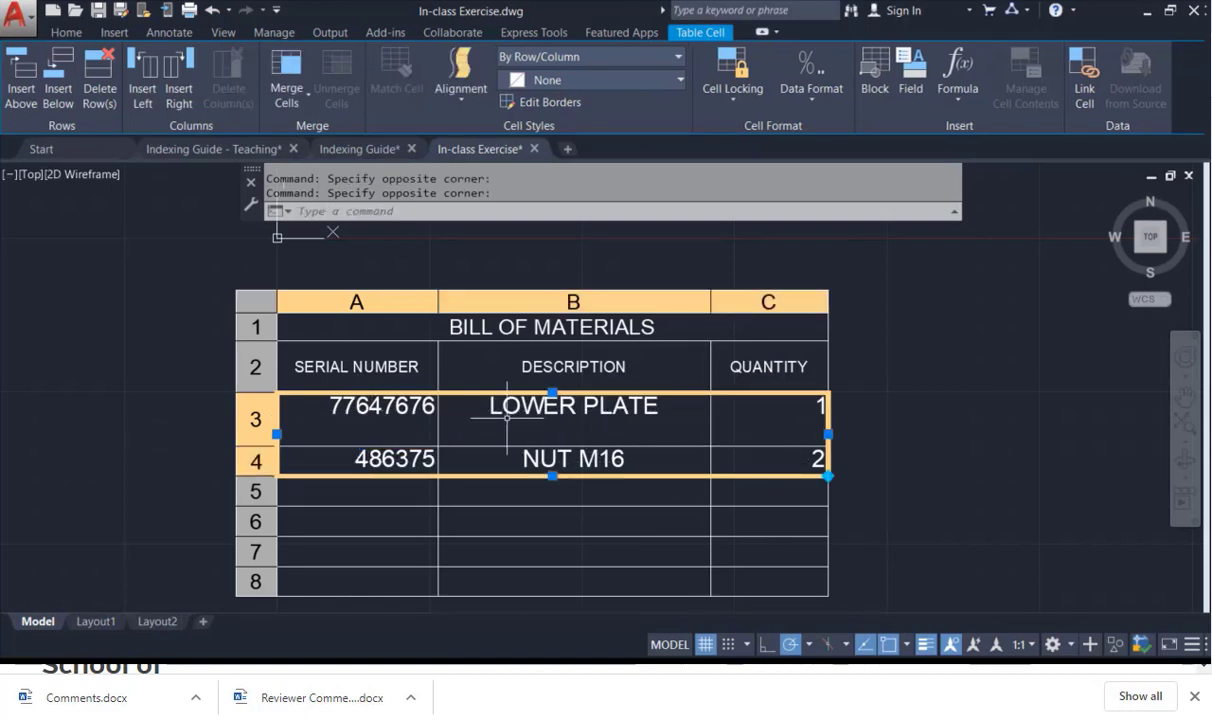
click(412, 410)
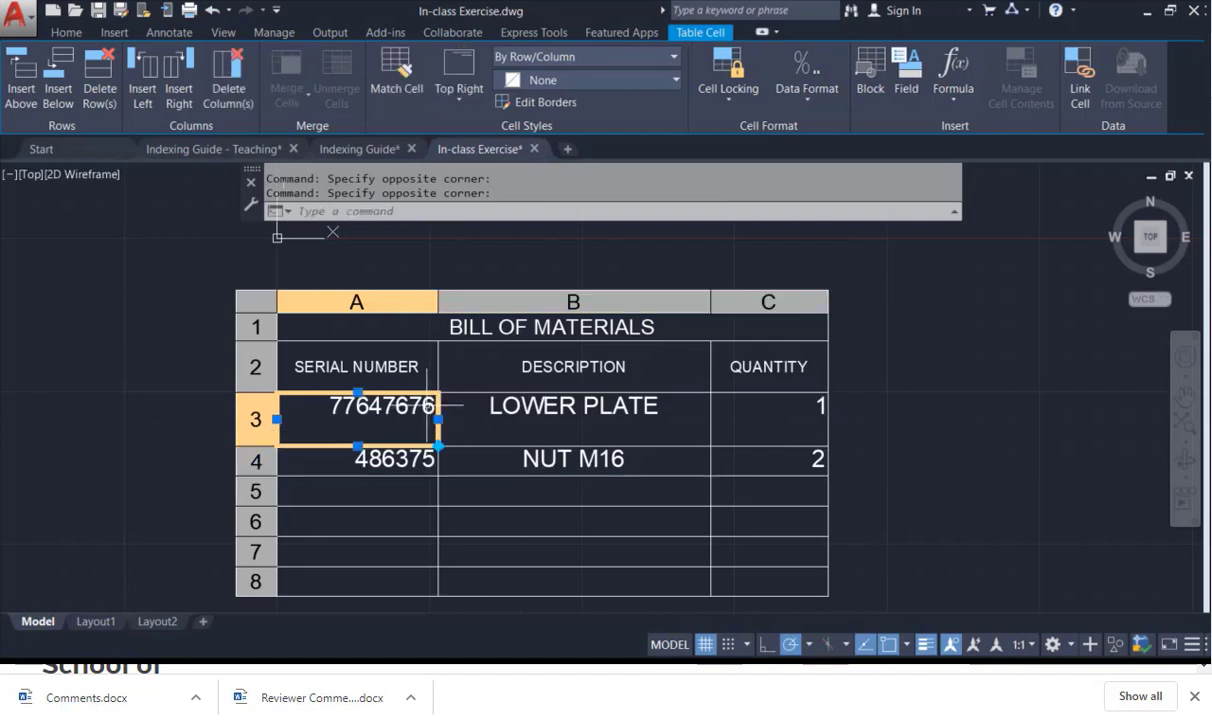
shift+click(580, 415)
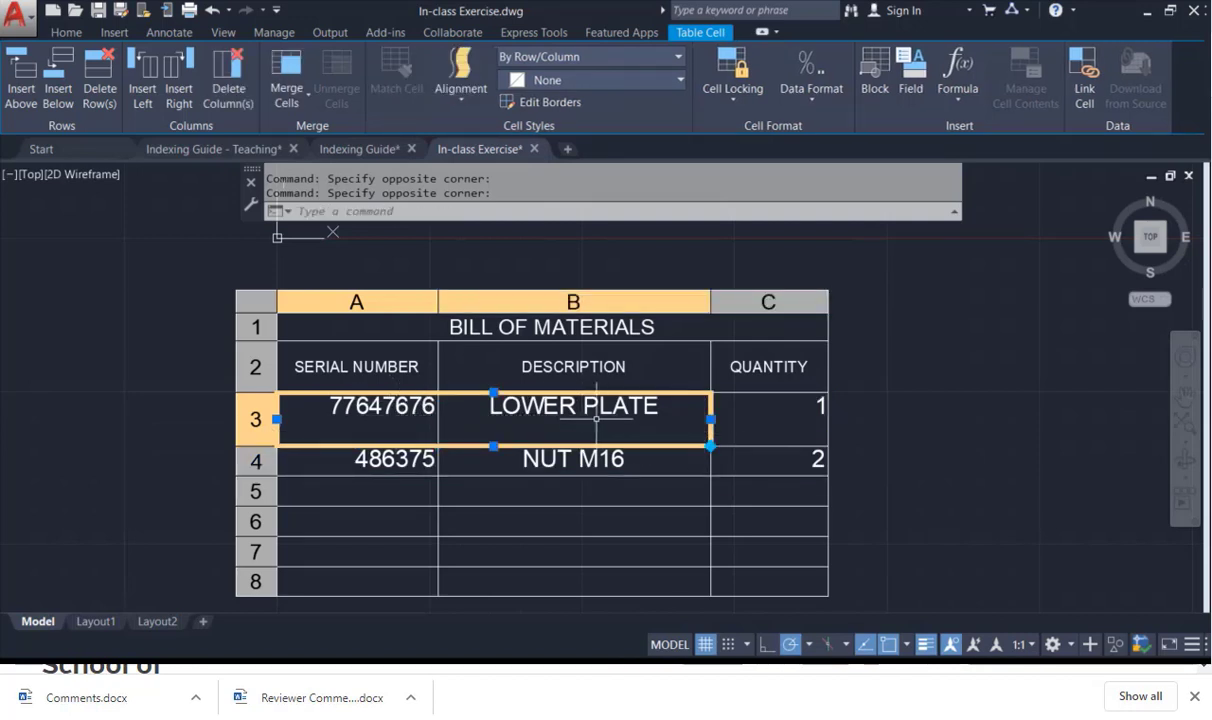
click(580, 415)
Preview the Currency, Decimal Number and Percentage data formats for the row 3 cells, discard the choice and deselect the table.
click(752, 423)
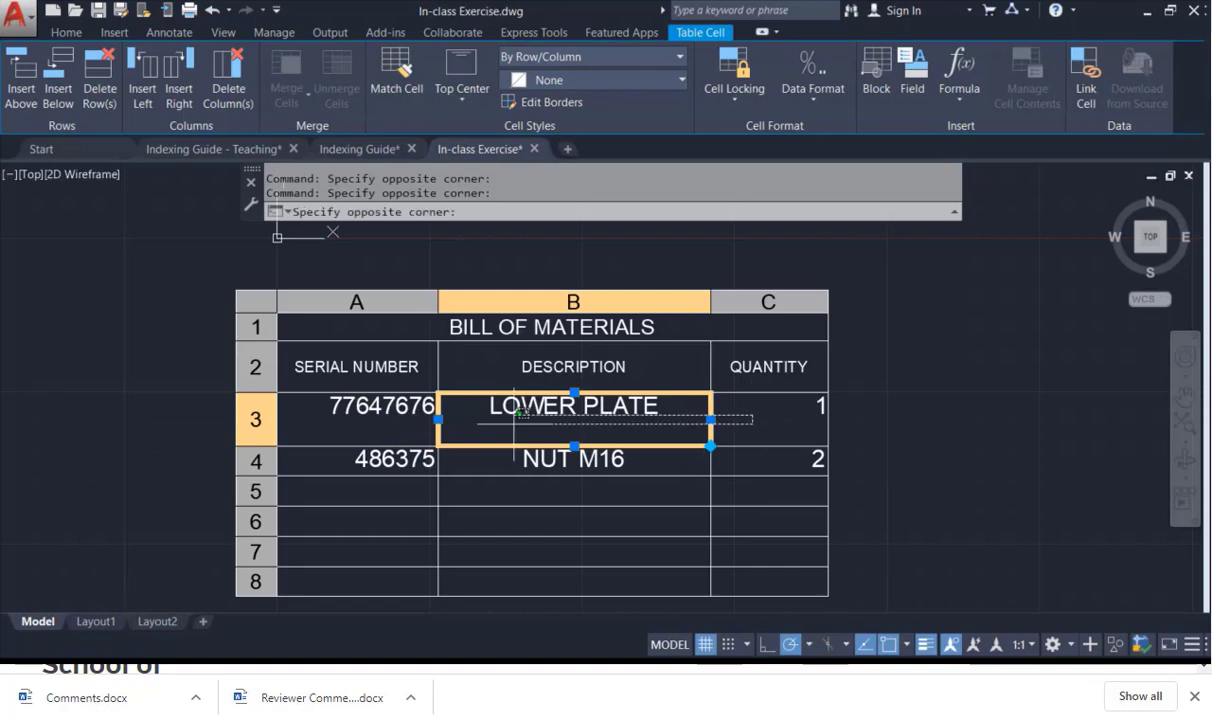
click(344, 405)
right_click(521, 425)
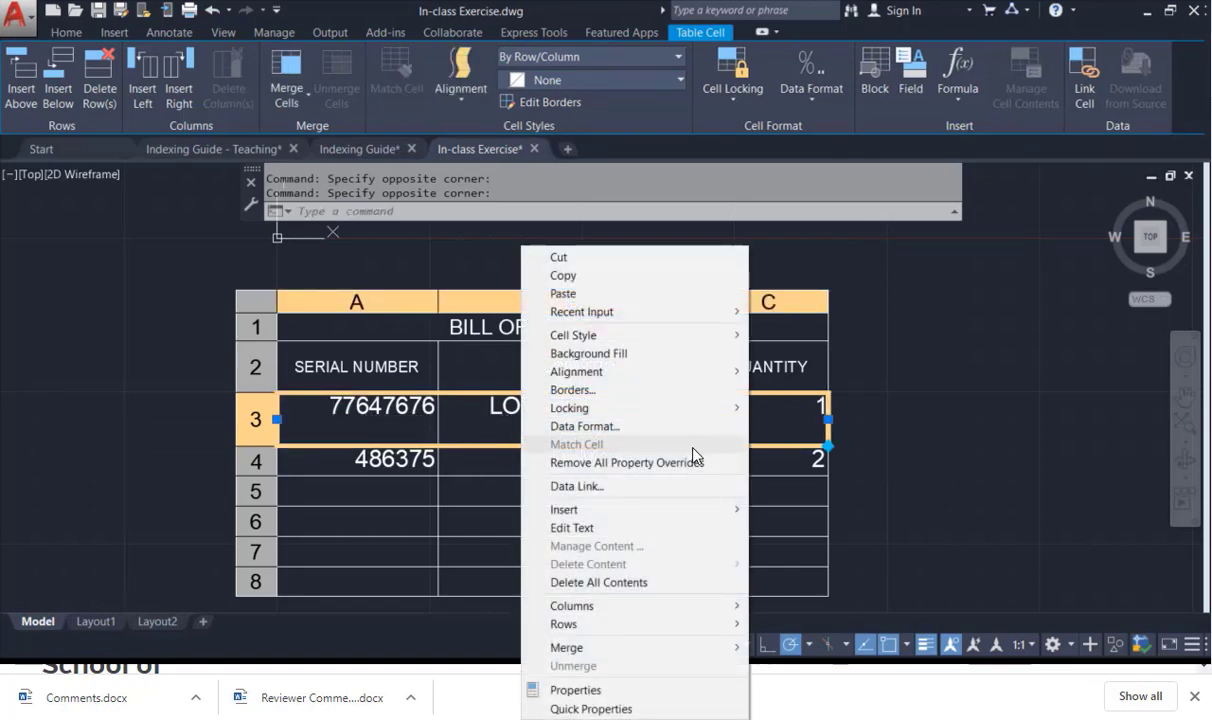
mouse_move(684, 347)
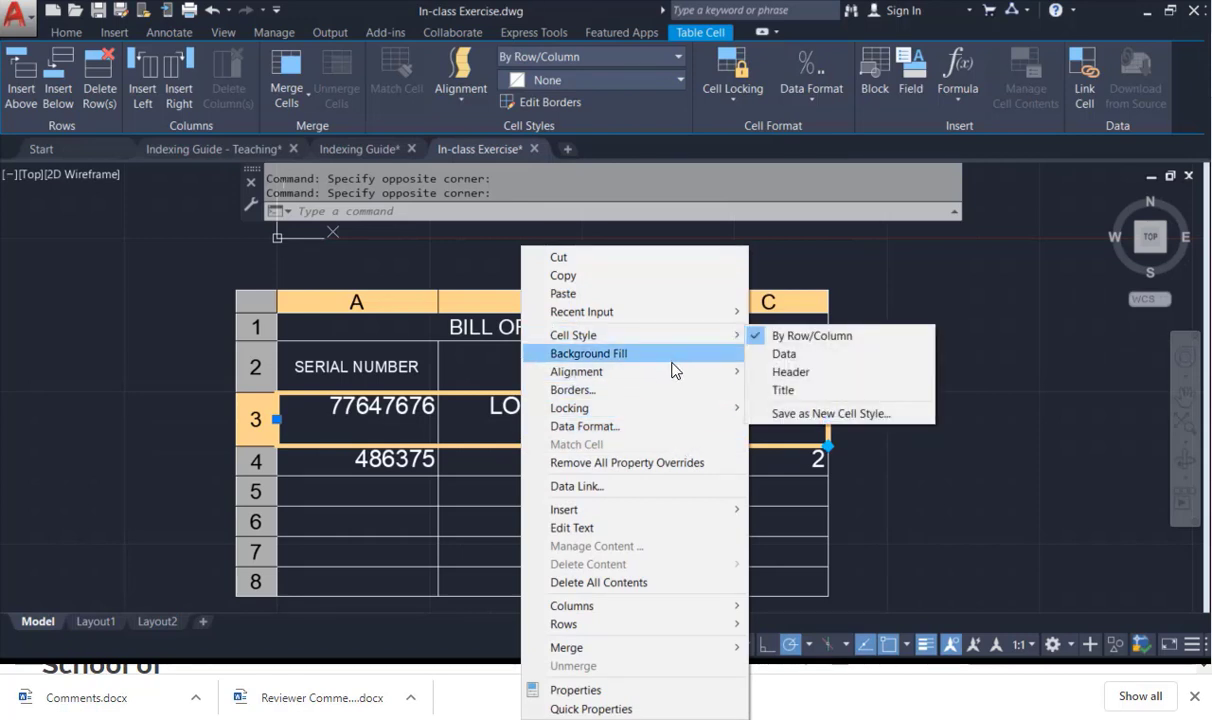
click(655, 427)
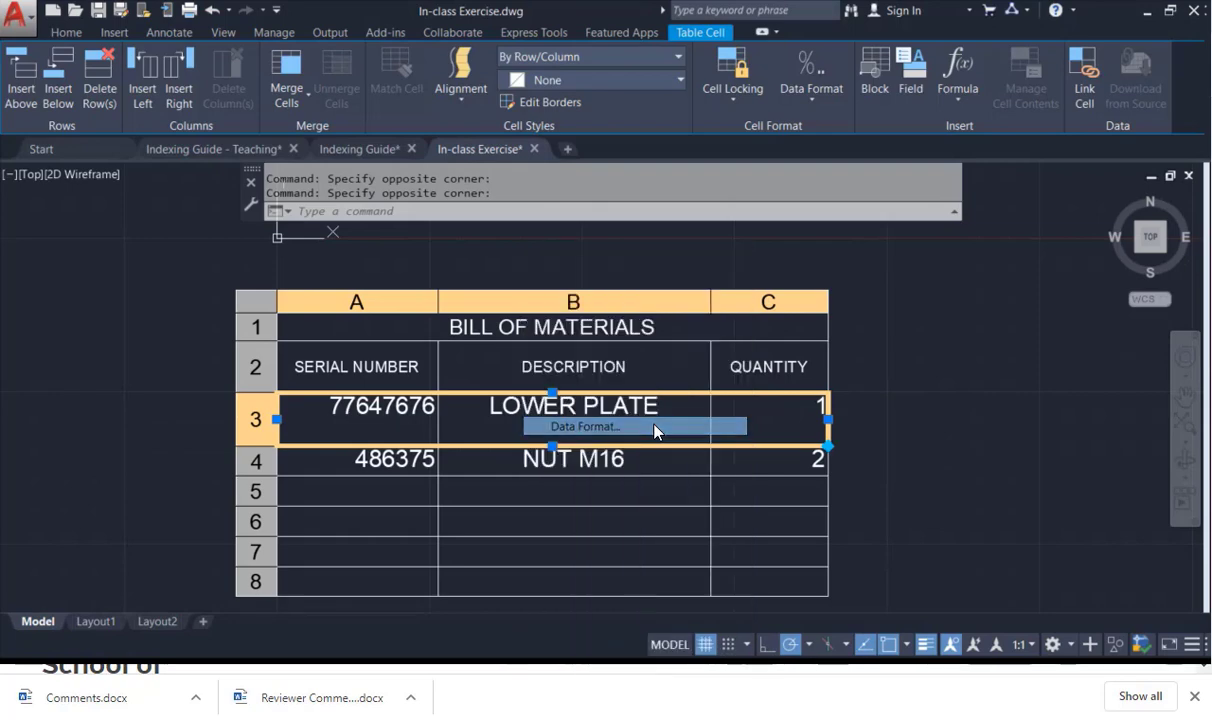
click(500, 230)
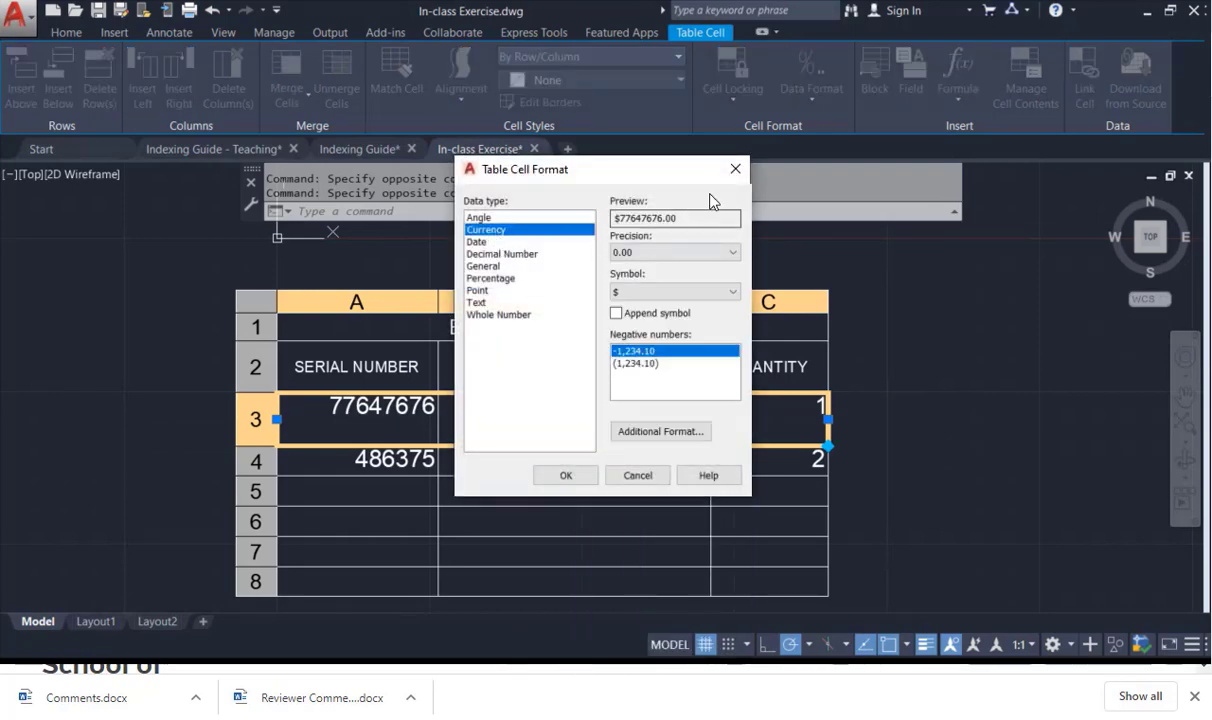
click(491, 256)
click(488, 278)
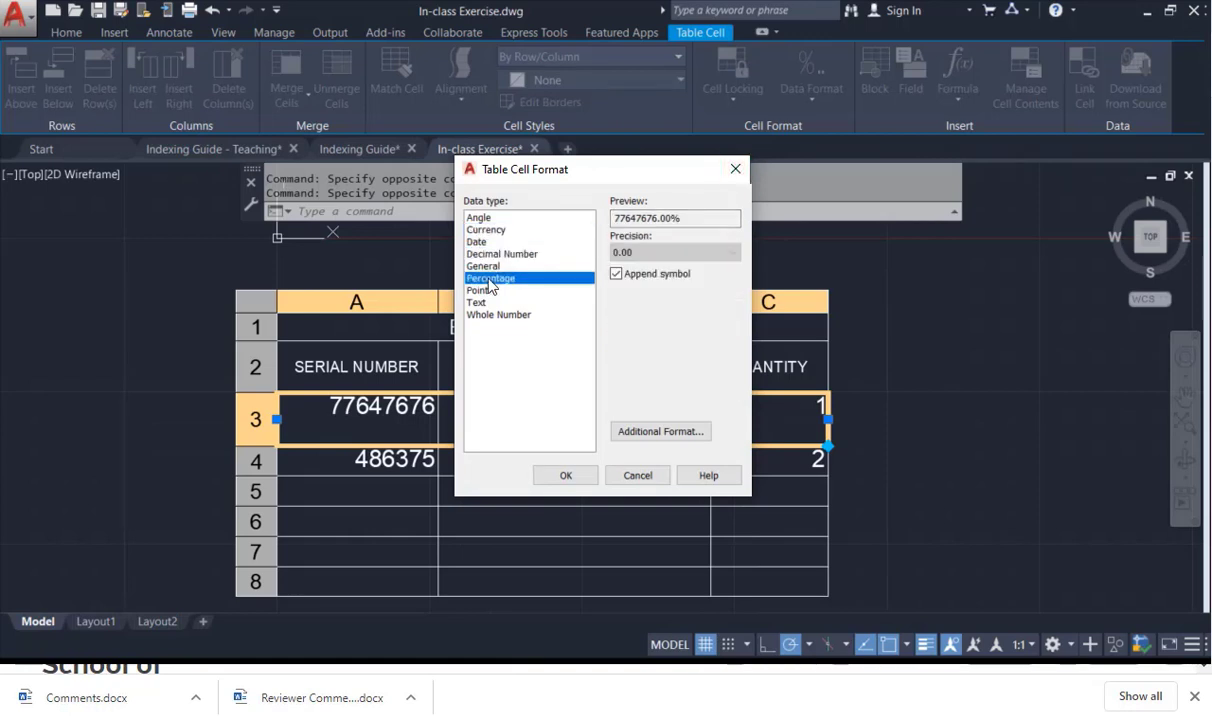
click(736, 170)
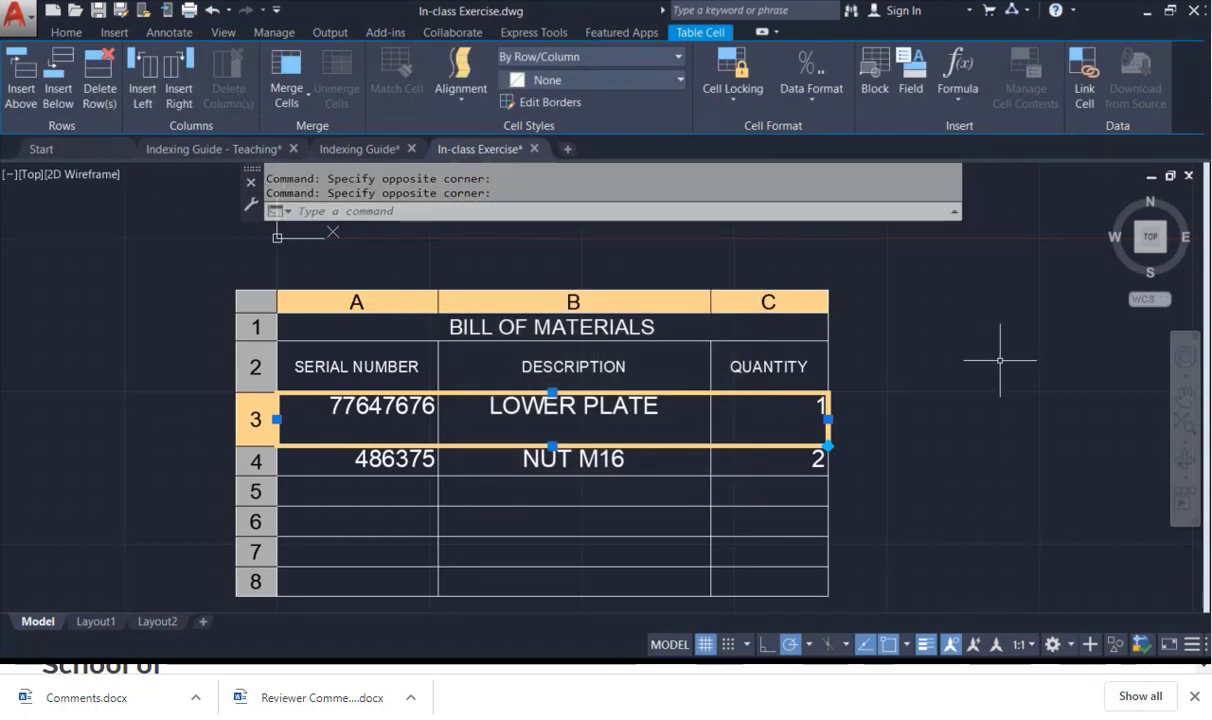
click(985, 353)
click(936, 380)
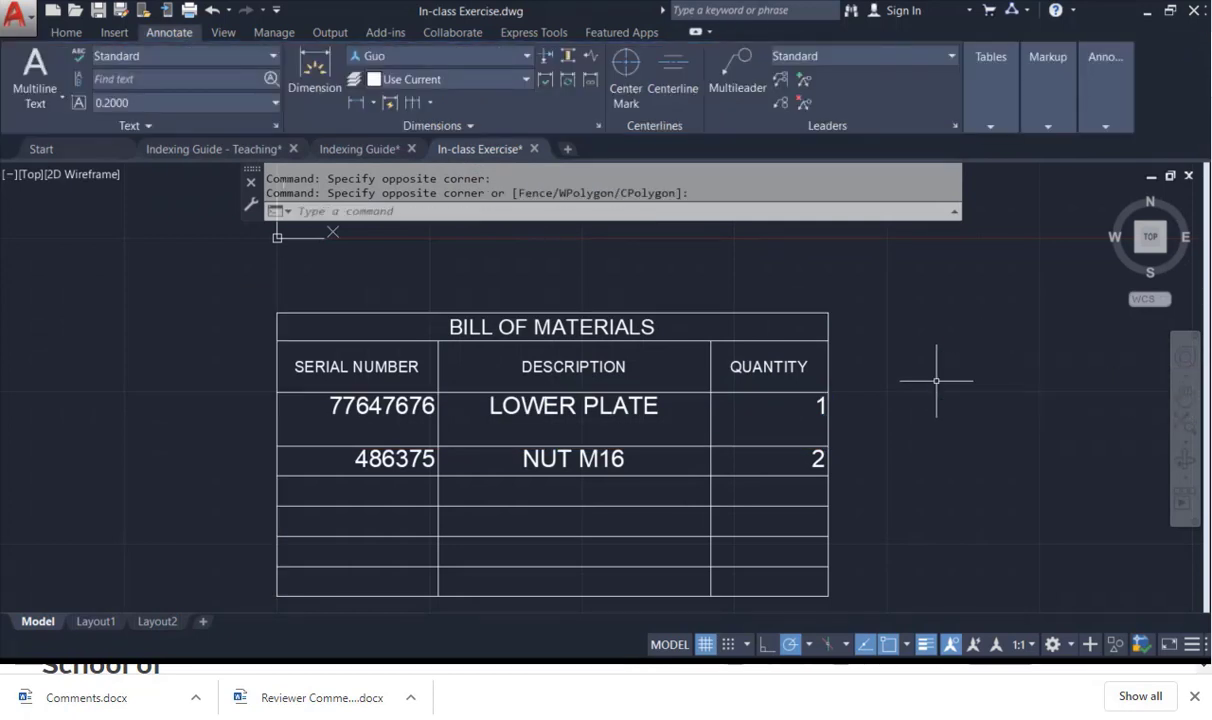